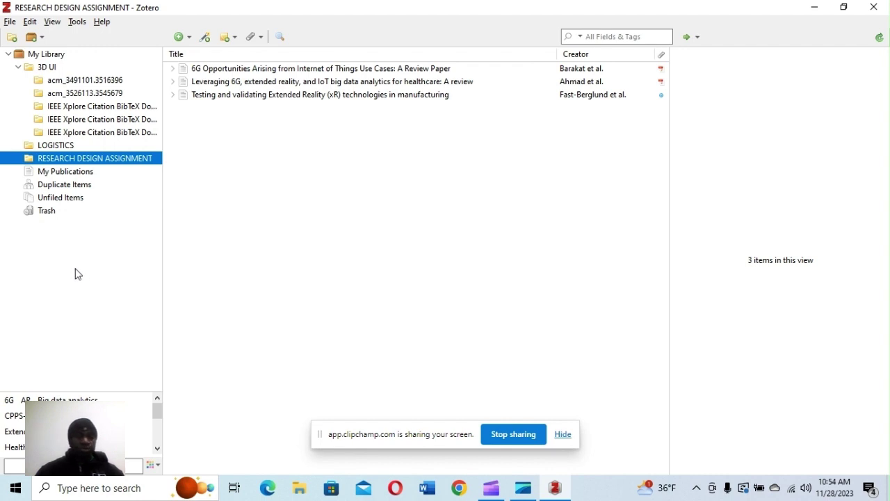
- Create a new collection named "Academic Workshop" in My Library and select it
{"action": "left_click", "coordinate": [12, 38]}
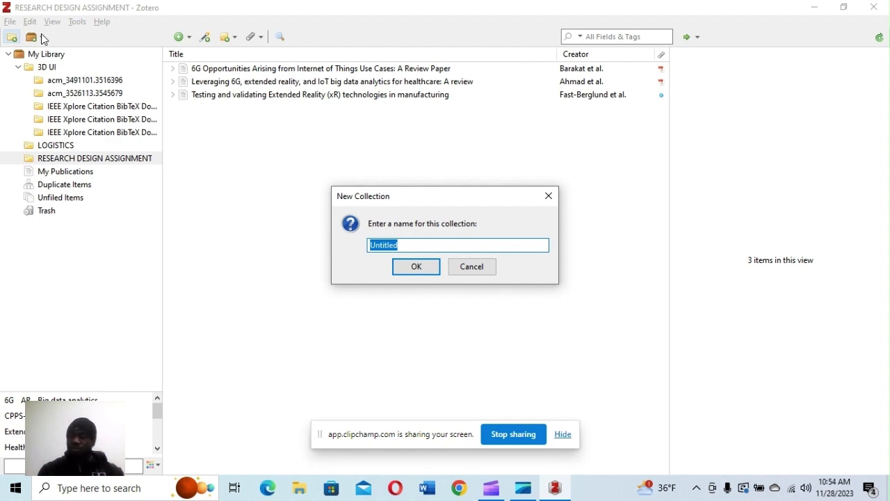
{"action": "type", "text": "Academic Workshop"}
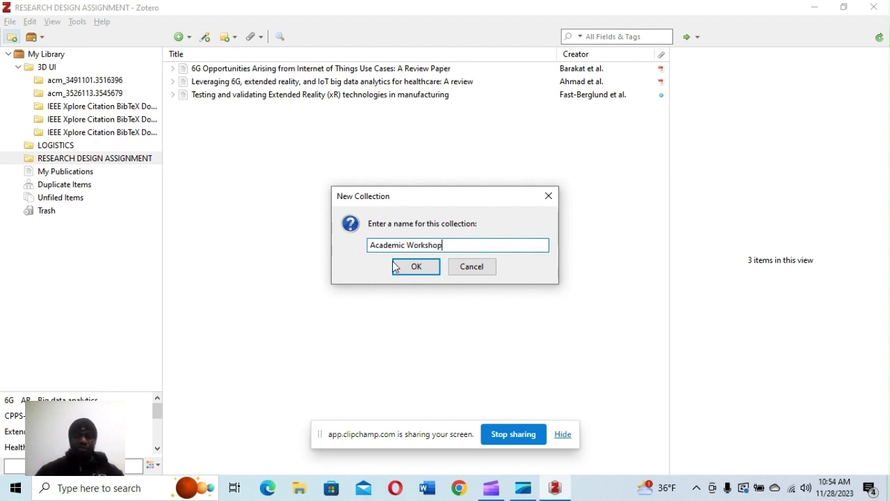
{"action": "left_click", "coordinate": [400, 275]}
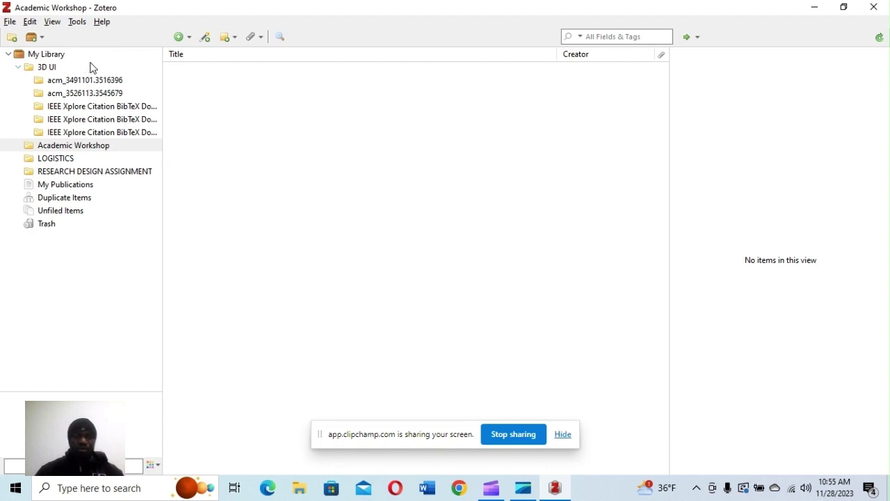
{"action": "left_click", "coordinate": [103, 152]}
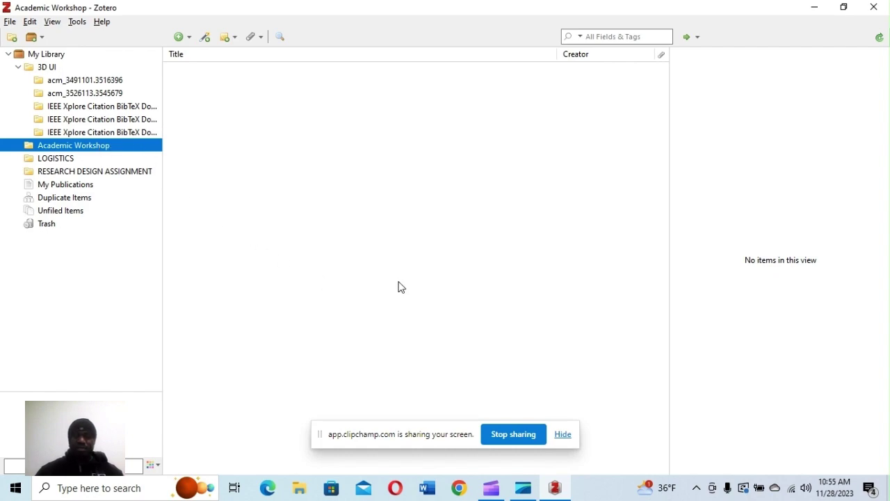
- Switch to Microsoft Edge and check the Zotero Connector entry among the browser extensions
{"action": "left_click", "coordinate": [815, 10]}
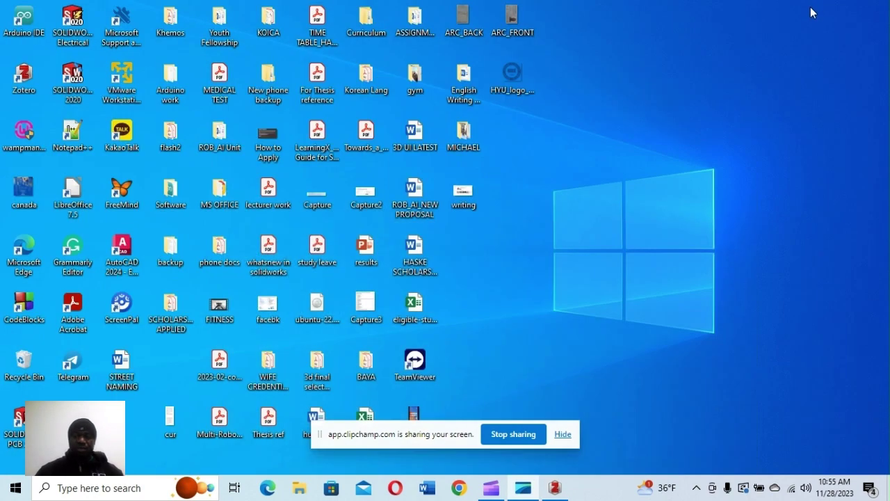
{"action": "left_click", "coordinate": [270, 488]}
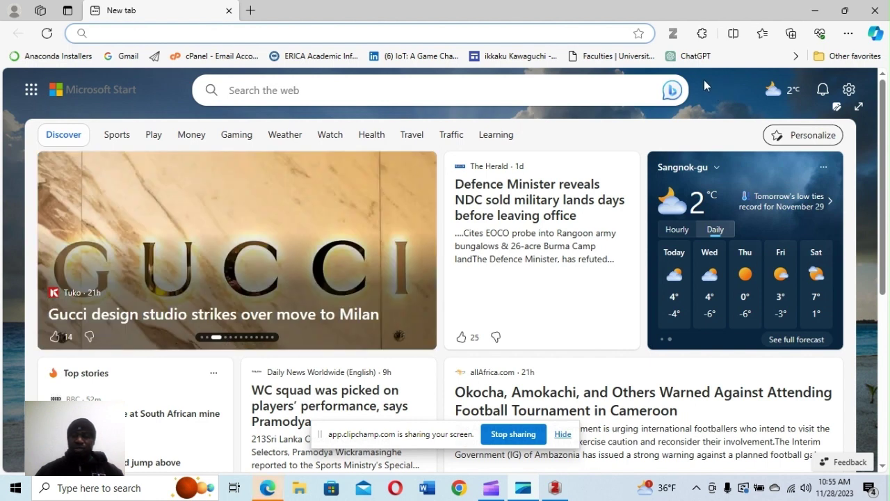
{"action": "left_click", "coordinate": [701, 35]}
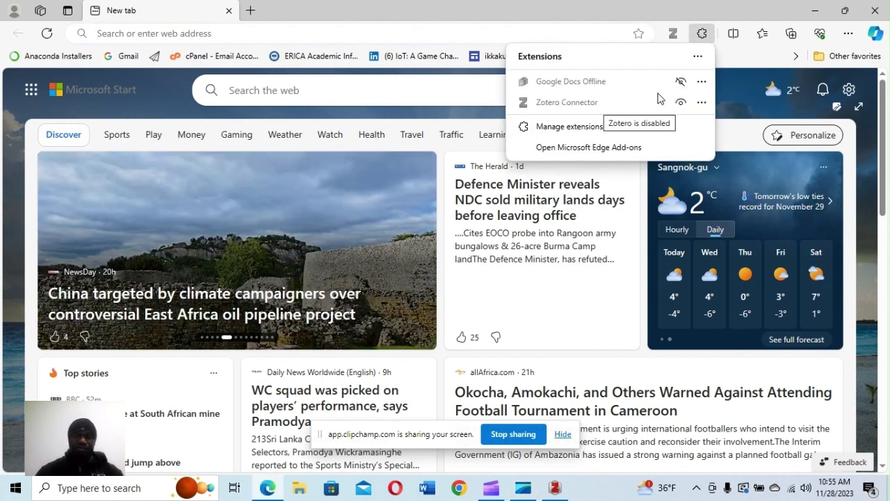
{"action": "left_click", "coordinate": [743, 60]}
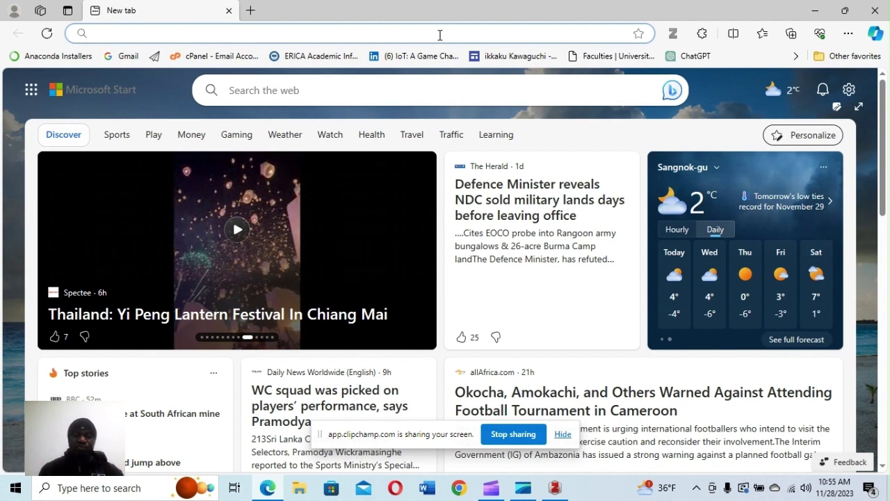
- Go to google.com and search for "what is cyberphysical systems?"
{"action": "type", "text": "go"}
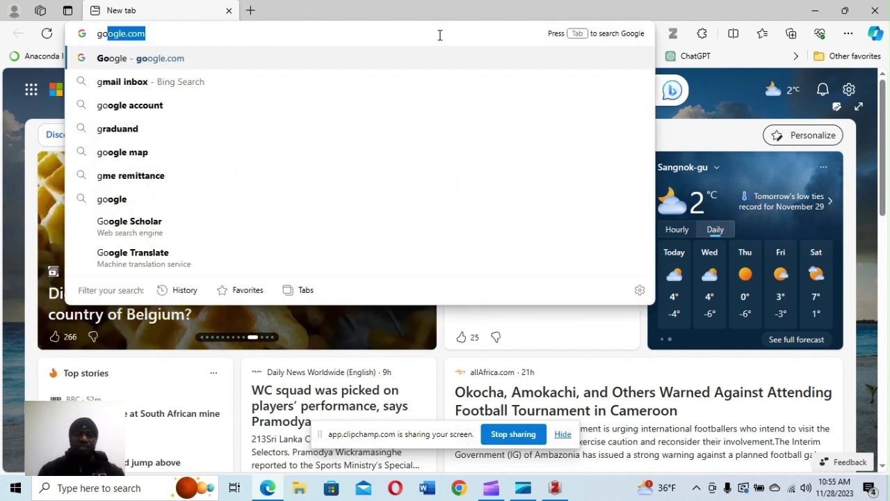
{"action": "type", "text": "ogle.com"}
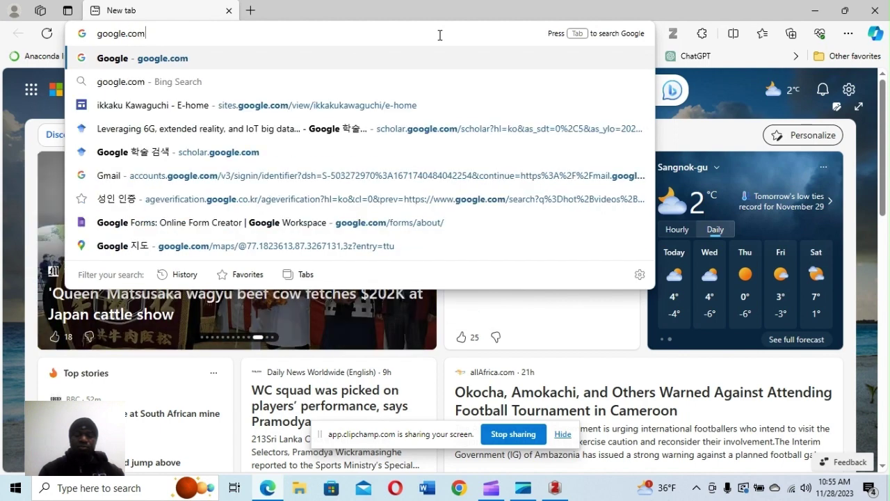
{"action": "key", "text": "Return"}
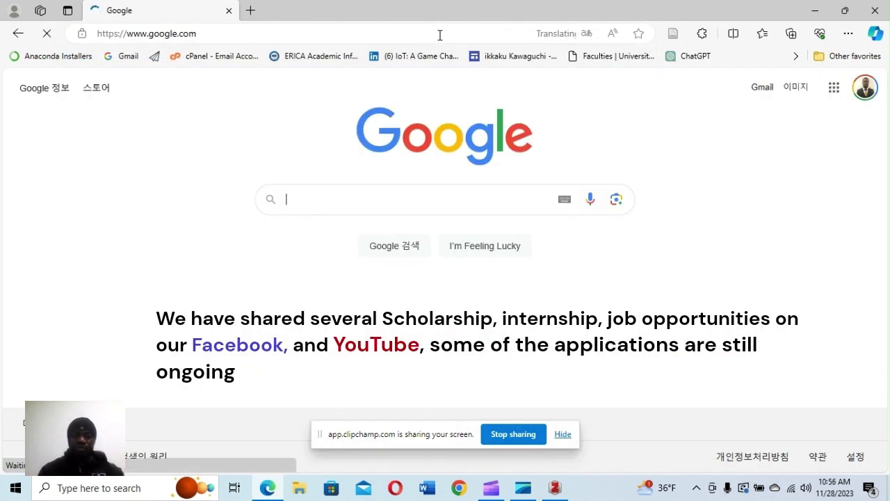
{"action": "type", "text": "W"}
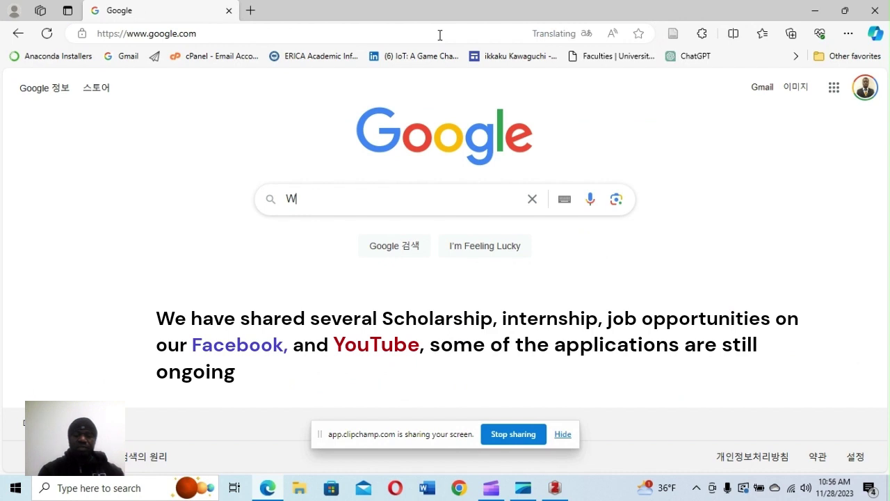
{"action": "type", "text": "hat is cy"}
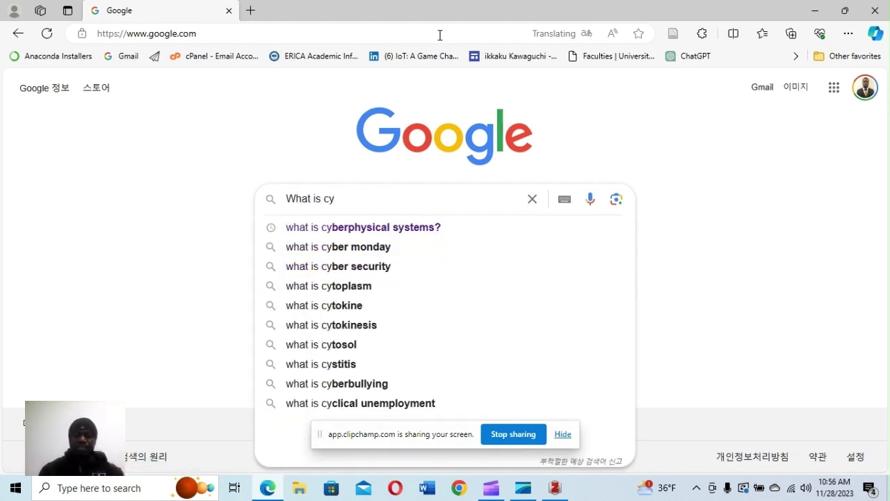
{"action": "key", "text": "Down"}
{"action": "key", "text": "Return"}
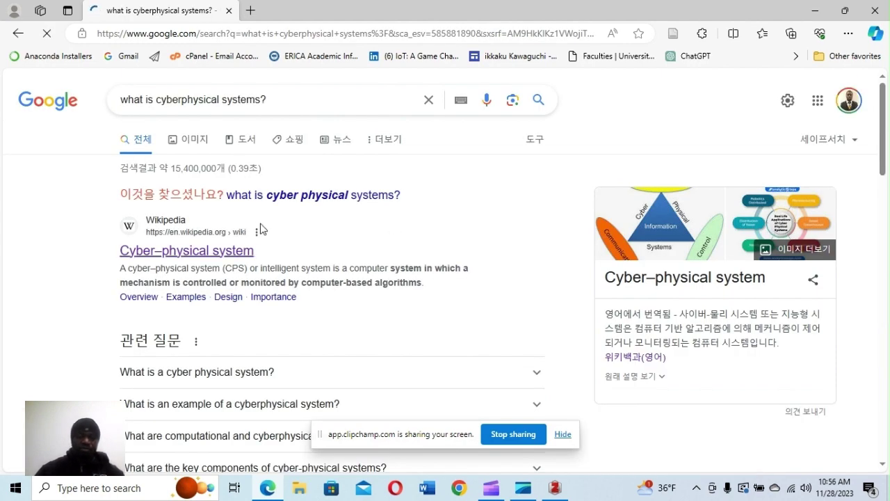
- Open the Wikipedia article "Cyber–physical system" from the search results
{"action": "scroll", "coordinate": [348, 249], "scroll_direction": "down", "scroll_amount": 2}
{"action": "scroll", "coordinate": [333, 246], "scroll_direction": "up", "scroll_amount": 1}
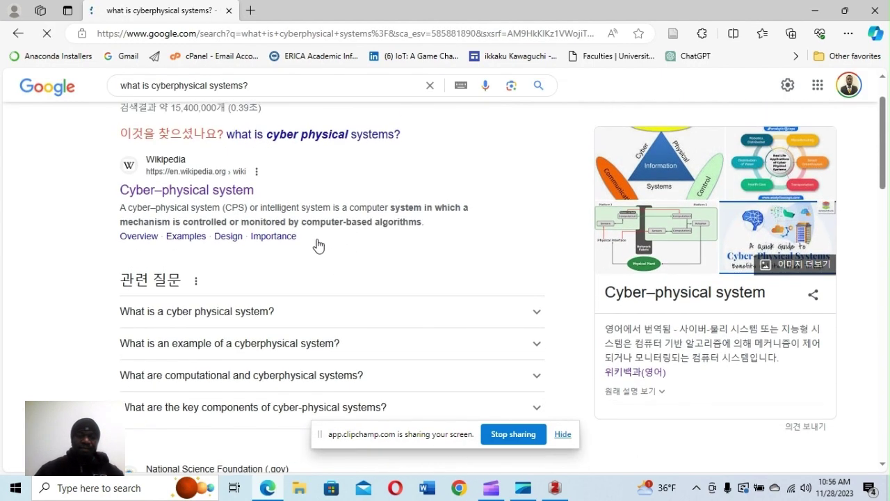
{"action": "scroll", "coordinate": [331, 230], "scroll_direction": "up", "scroll_amount": 1}
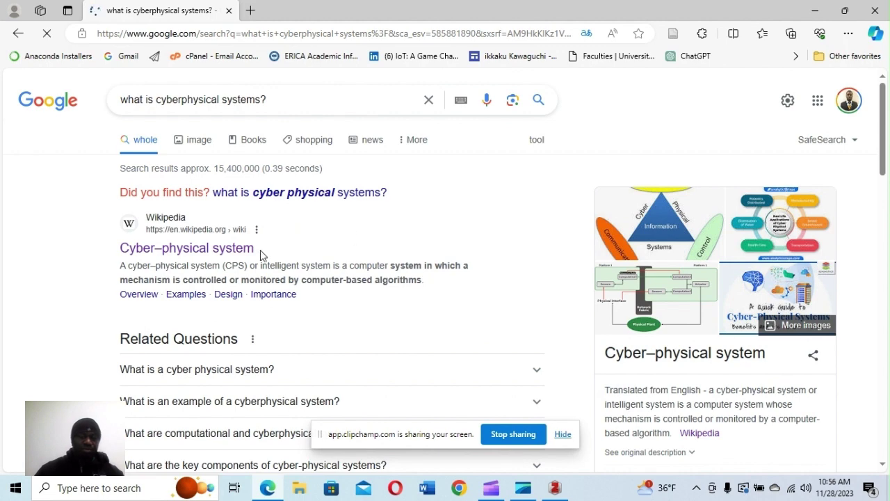
{"action": "left_click", "coordinate": [213, 253]}
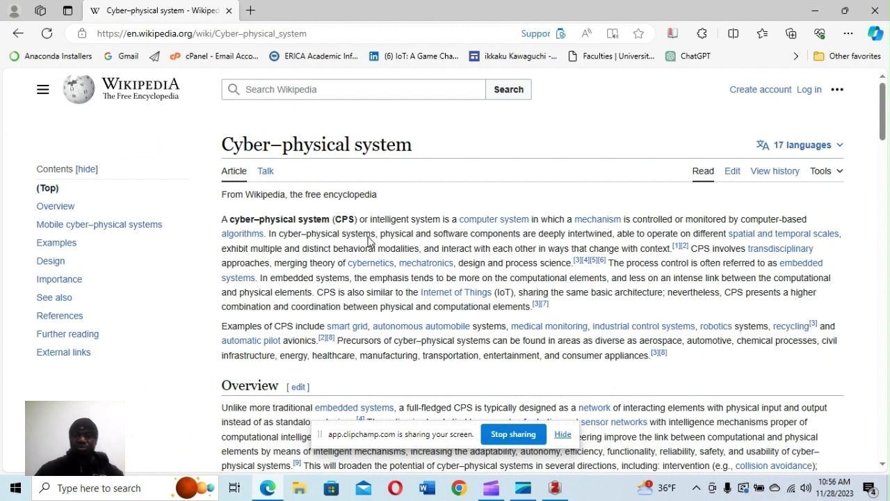
- Read the opening paragraph of the Cyber–physical system article and return to the Google results
{"action": "left_click_drag", "start_coordinate": [221, 220], "coordinate": [519, 263]}
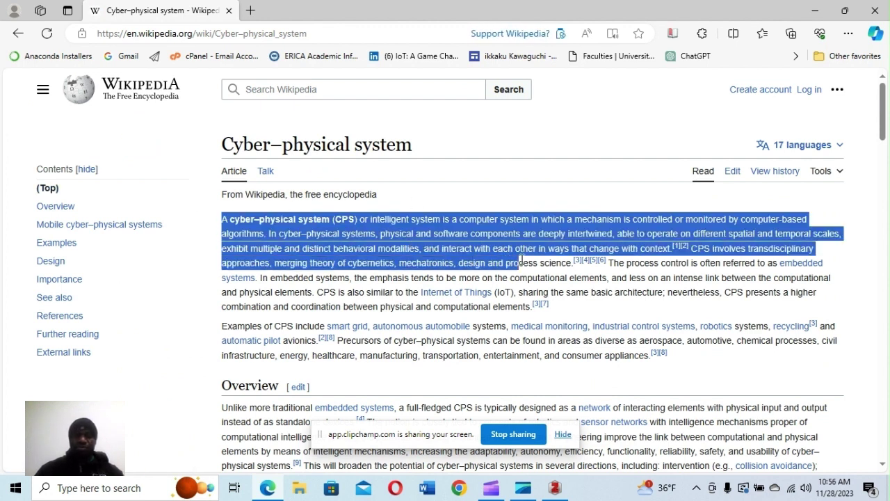
{"action": "left_click", "coordinate": [81, 121]}
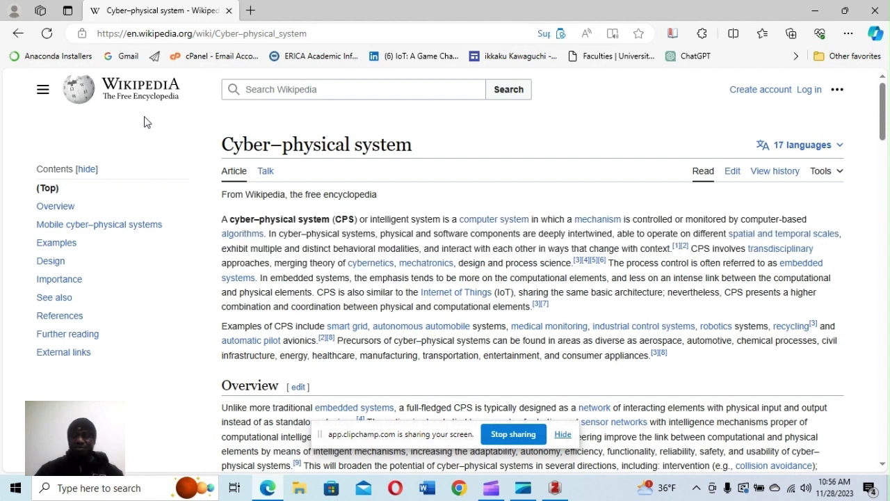
{"action": "left_click", "coordinate": [19, 35]}
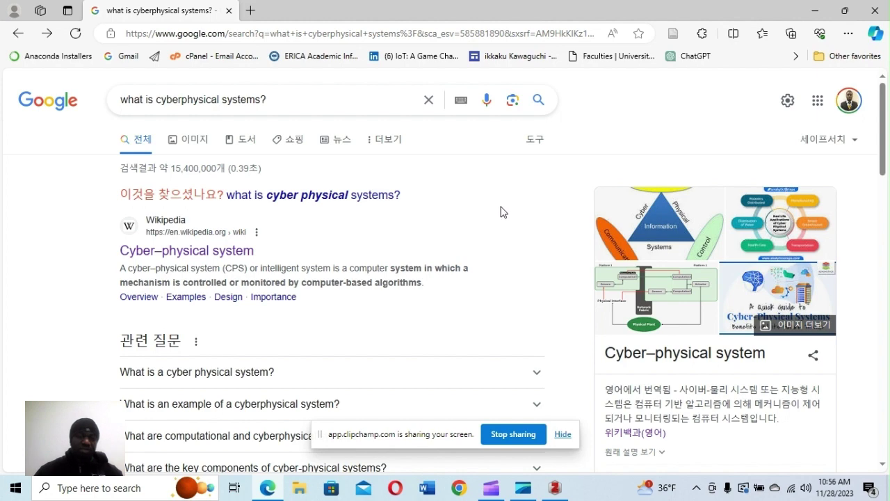
- Look through the whole list of search results on cyber-physical systems to see which websites and publishers offer sources
{"action": "scroll", "coordinate": [496, 213], "scroll_direction": "down", "scroll_amount": 5}
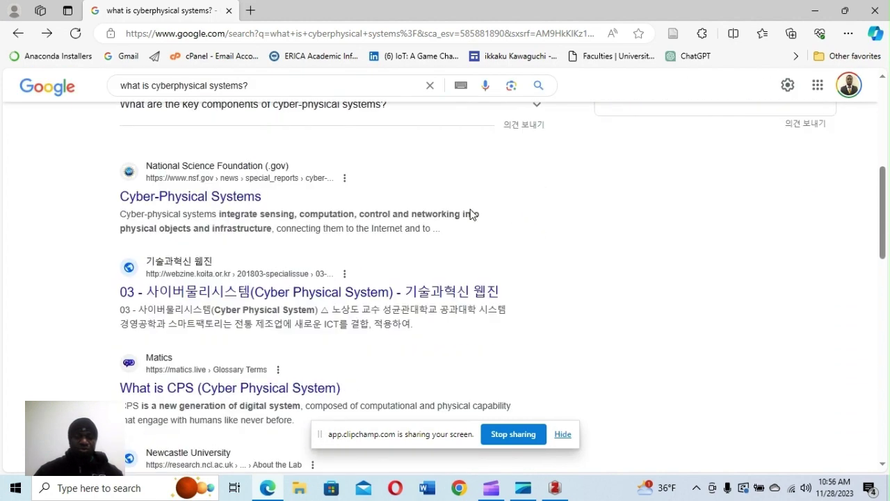
{"action": "scroll", "coordinate": [551, 283], "scroll_direction": "down", "scroll_amount": 4}
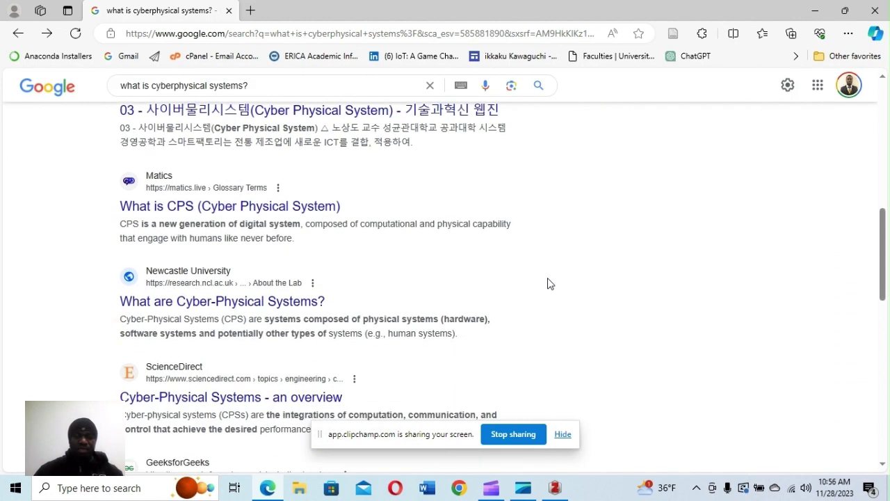
{"action": "scroll", "coordinate": [548, 282], "scroll_direction": "down", "scroll_amount": 3}
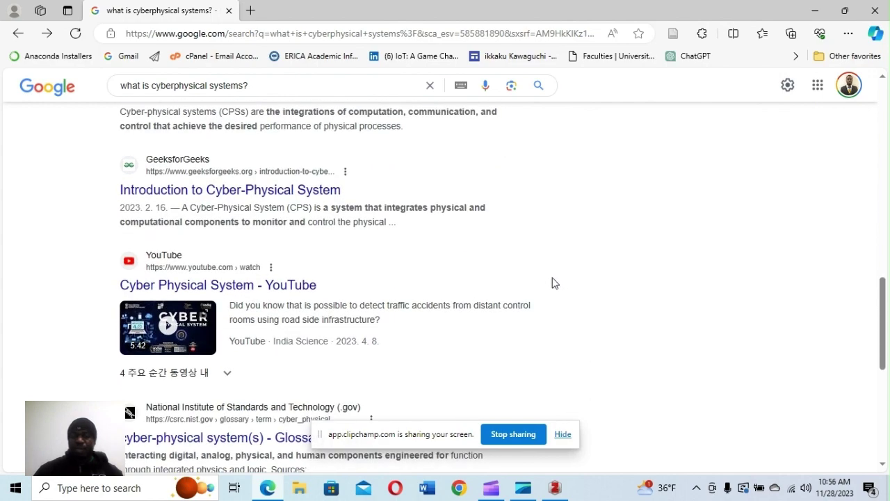
{"action": "scroll", "coordinate": [556, 282], "scroll_direction": "down", "scroll_amount": 3}
{"action": "scroll", "coordinate": [565, 279], "scroll_direction": "down", "scroll_amount": 4}
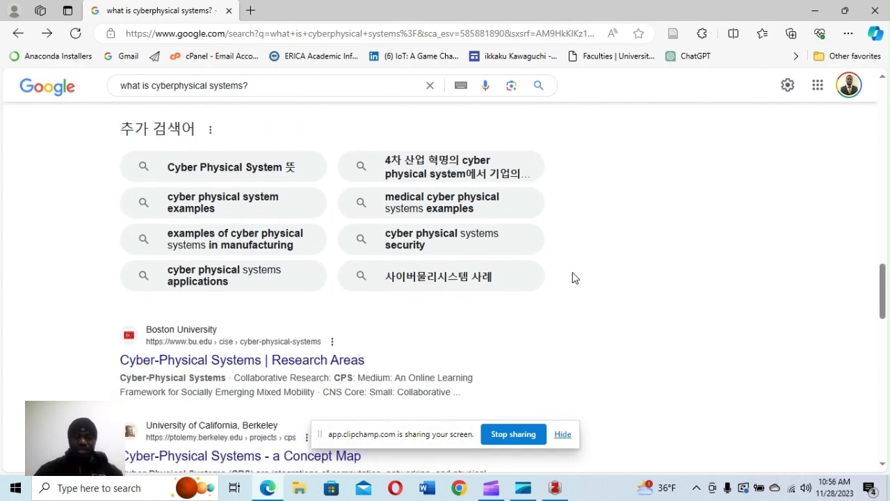
{"action": "scroll", "coordinate": [574, 276], "scroll_direction": "down", "scroll_amount": 3}
{"action": "scroll", "coordinate": [578, 275], "scroll_direction": "down", "scroll_amount": 5}
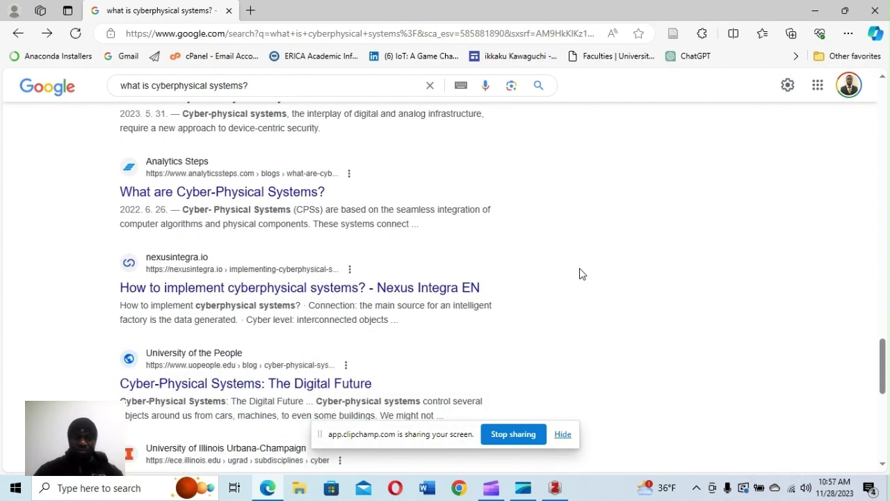
{"action": "scroll", "coordinate": [582, 264], "scroll_direction": "down", "scroll_amount": 2}
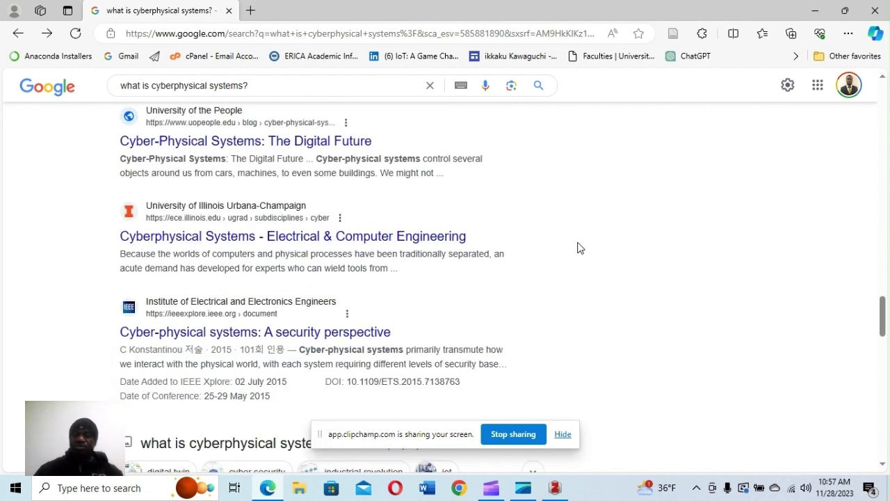
{"action": "scroll", "coordinate": [576, 254], "scroll_direction": "down", "scroll_amount": 6}
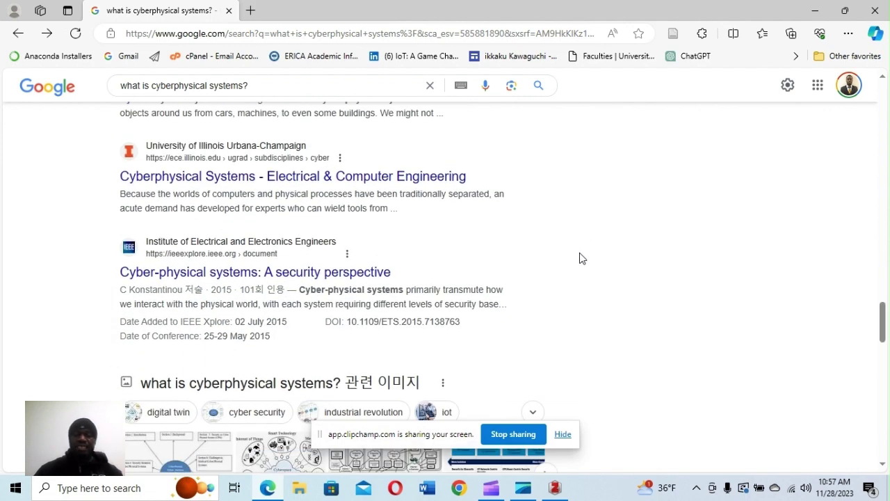
{"action": "scroll", "coordinate": [602, 259], "scroll_direction": "down", "scroll_amount": 4}
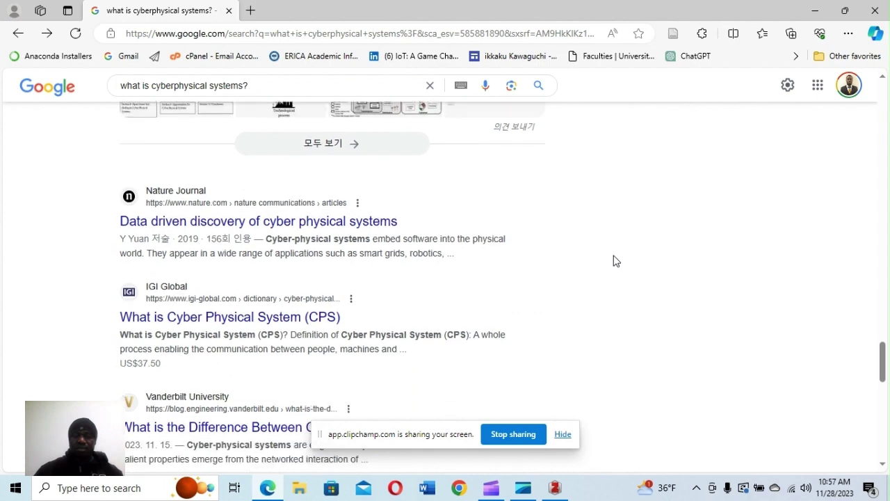
{"action": "scroll", "coordinate": [608, 256], "scroll_direction": "down", "scroll_amount": 2}
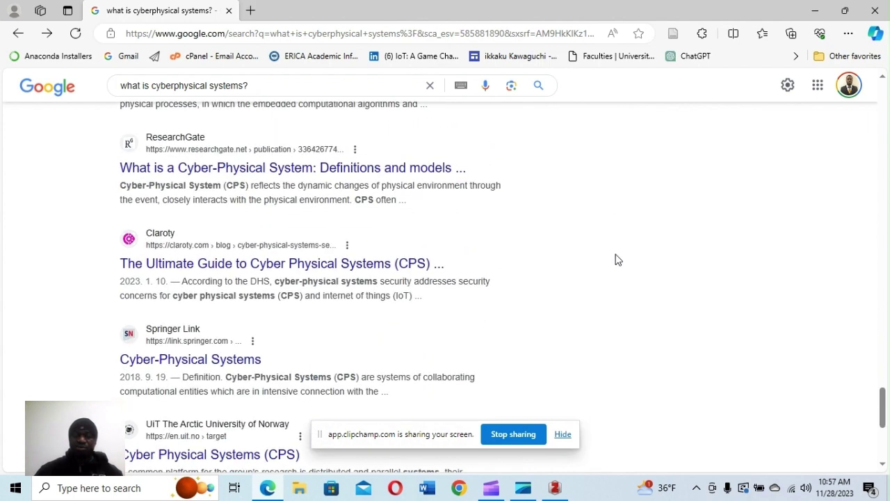
{"action": "scroll", "coordinate": [615, 258], "scroll_direction": "down", "scroll_amount": 3}
{"action": "scroll", "coordinate": [615, 259], "scroll_direction": "down", "scroll_amount": 1}
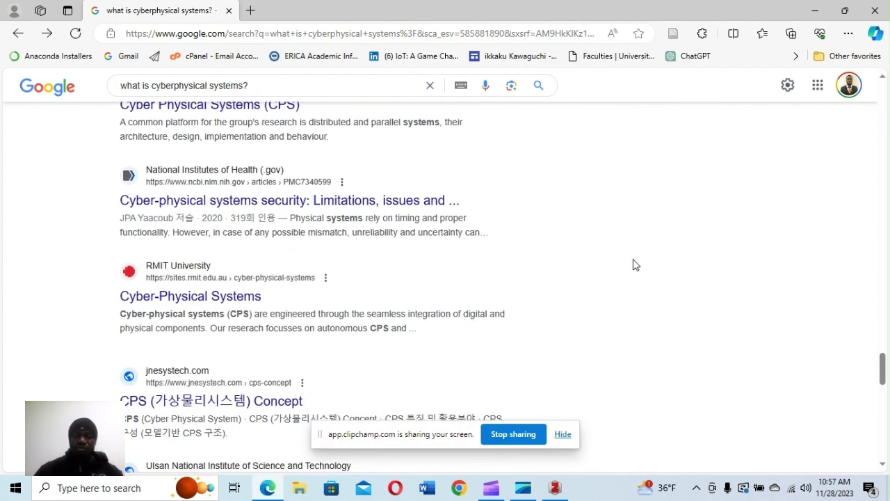
{"action": "scroll", "coordinate": [634, 257], "scroll_direction": "down", "scroll_amount": 6}
{"action": "scroll", "coordinate": [634, 253], "scroll_direction": "down", "scroll_amount": 6}
{"action": "scroll", "coordinate": [635, 252], "scroll_direction": "down", "scroll_amount": 10}
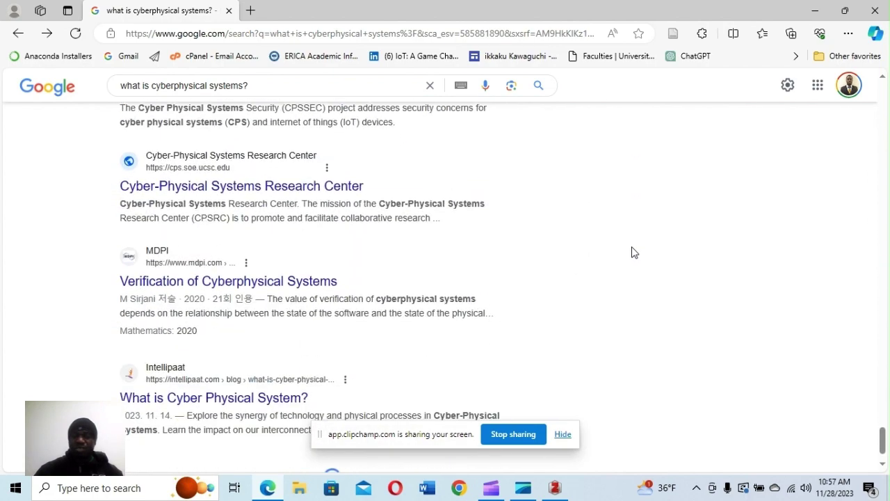
{"action": "scroll", "coordinate": [634, 252], "scroll_direction": "up", "scroll_amount": 15}
{"action": "scroll", "coordinate": [635, 252], "scroll_direction": "down", "scroll_amount": 15}
{"action": "scroll", "coordinate": [637, 237], "scroll_direction": "up", "scroll_amount": 4}
{"action": "scroll", "coordinate": [621, 221], "scroll_direction": "up", "scroll_amount": 20}
{"action": "scroll", "coordinate": [622, 219], "scroll_direction": "up", "scroll_amount": 20}
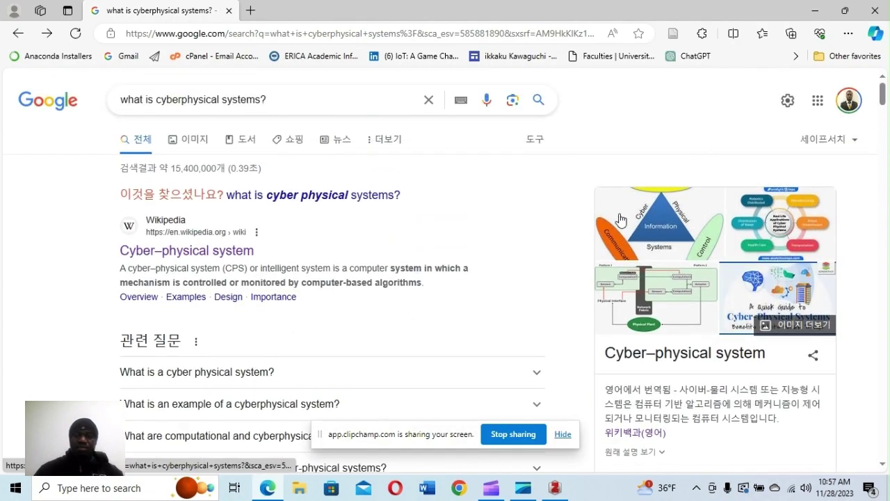
{"action": "scroll", "coordinate": [535, 225], "scroll_direction": "down", "scroll_amount": 4}
{"action": "scroll", "coordinate": [561, 224], "scroll_direction": "up", "scroll_amount": 1}
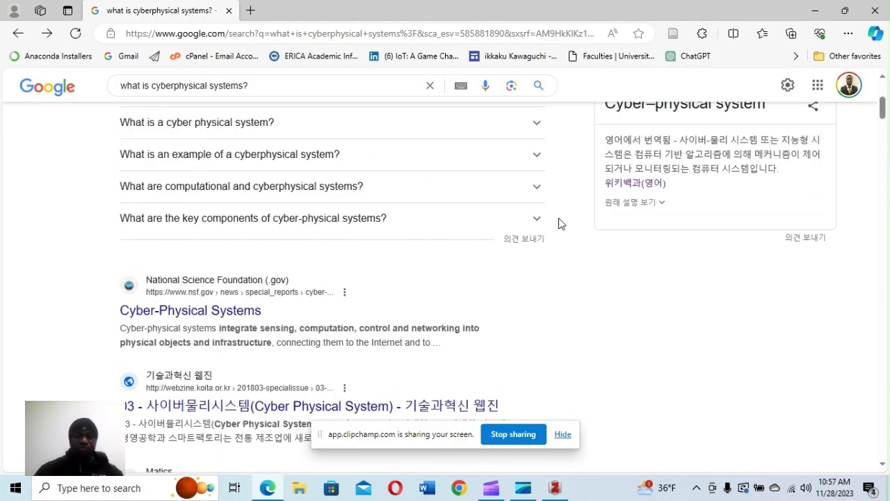
{"action": "scroll", "coordinate": [561, 224], "scroll_direction": "up", "scroll_amount": 4}
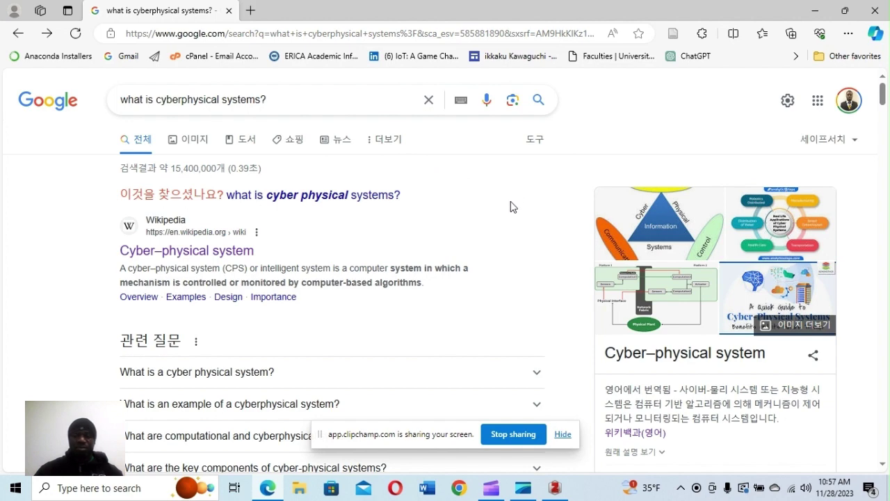
- Open Google Scholar at scholar.google.com in a new browser tab
{"action": "left_click", "coordinate": [251, 11]}
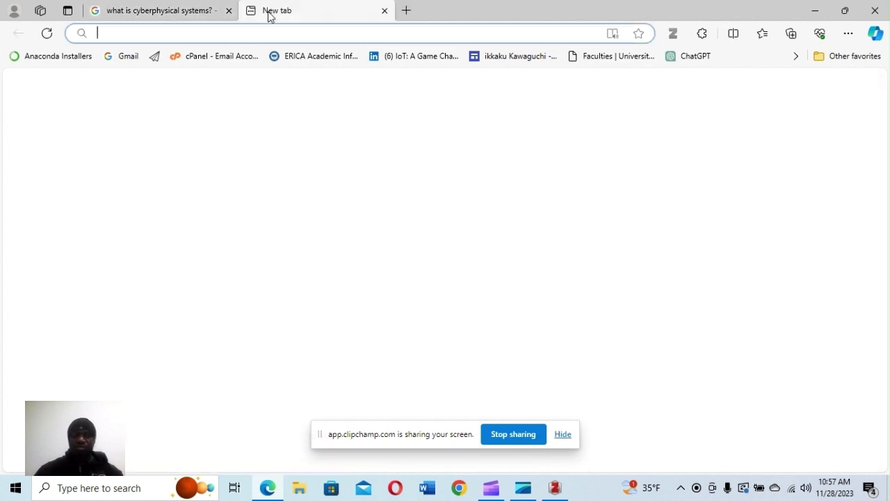
{"action": "type", "text": "schola"}
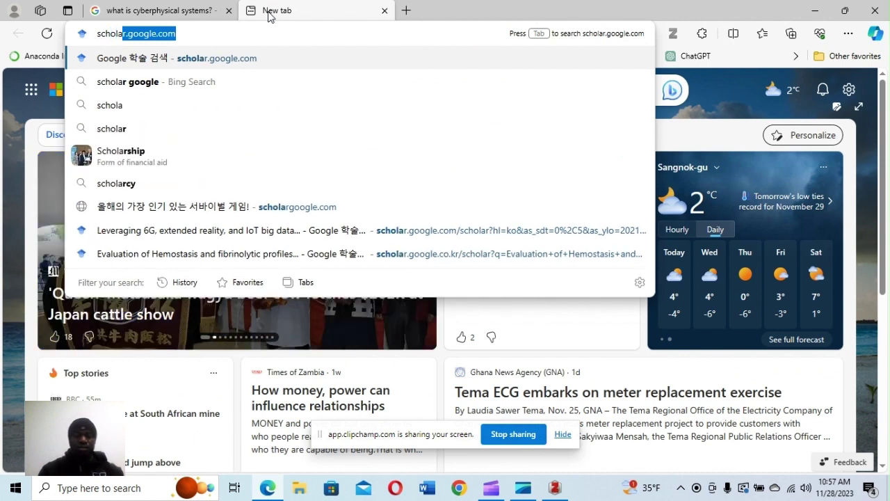
{"action": "type", "text": "r.google.com"}
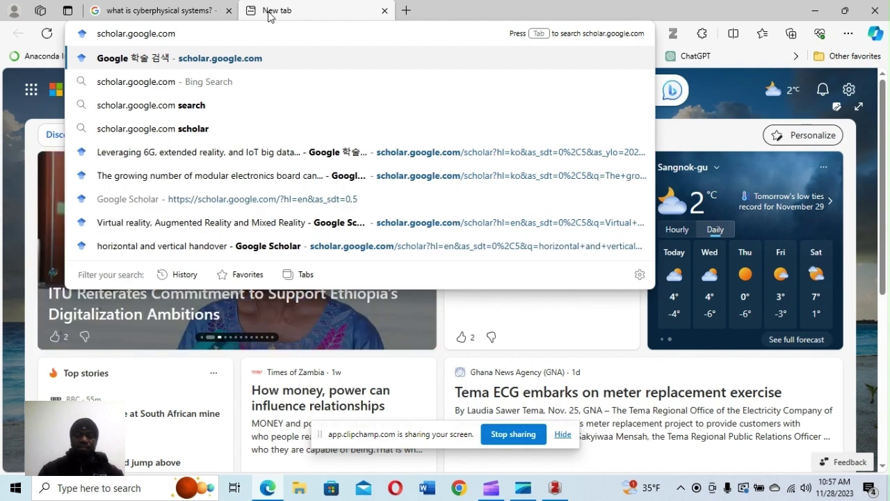
{"action": "key", "text": "Return"}
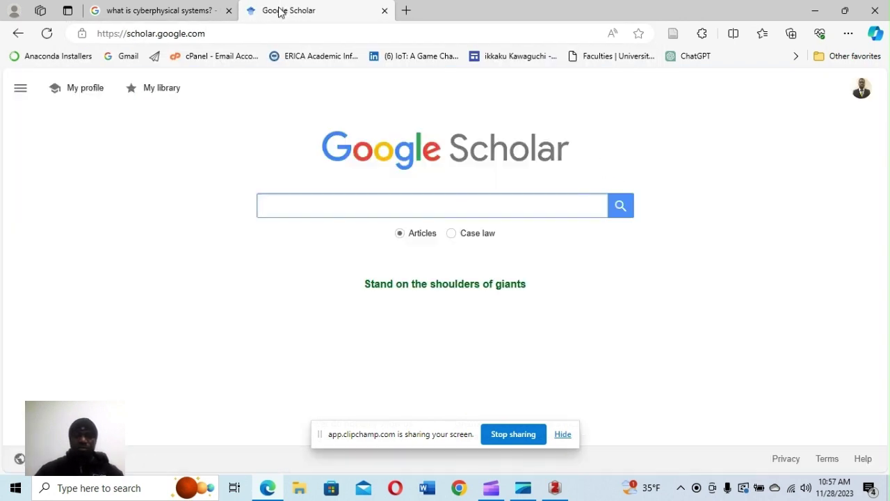
- Copy the query "what is cyberphysical systems?" from the Google search and run it in Google Scholar
{"action": "left_click", "coordinate": [162, 12]}
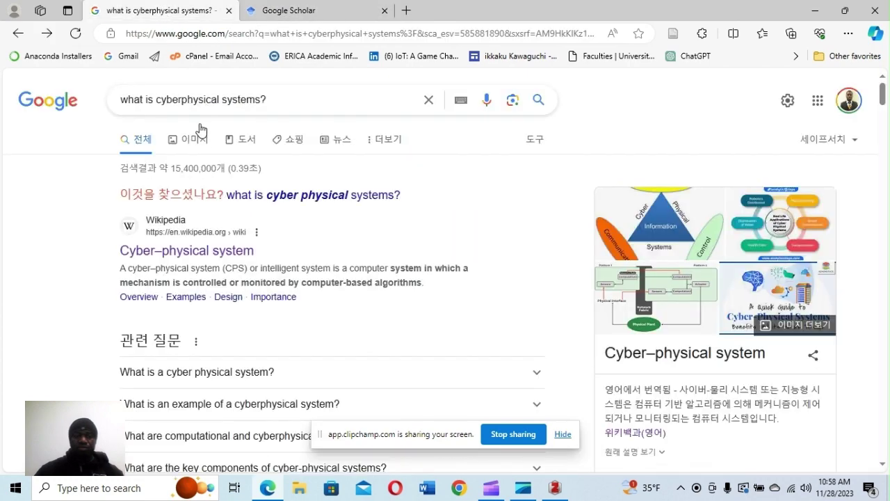
{"action": "left_click_drag", "start_coordinate": [123, 99], "coordinate": [303, 99]}
{"action": "right_click", "coordinate": [240, 104]}
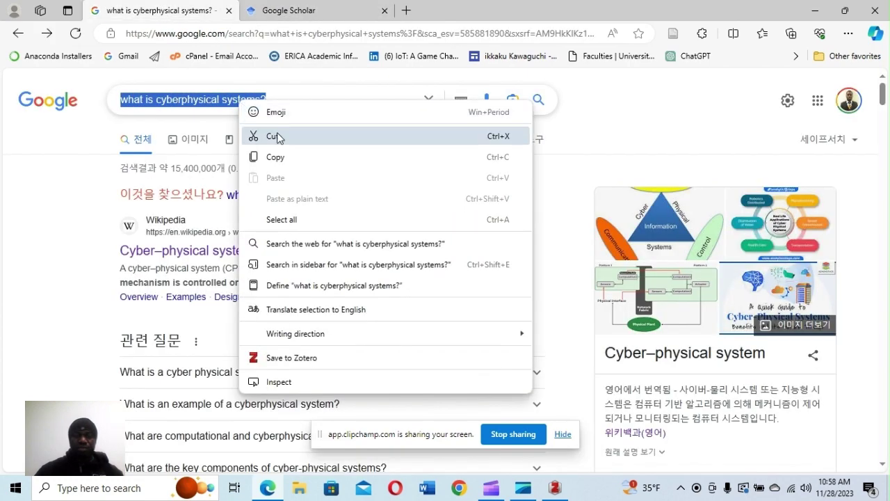
{"action": "left_click", "coordinate": [291, 157]}
{"action": "left_click", "coordinate": [290, 20]}
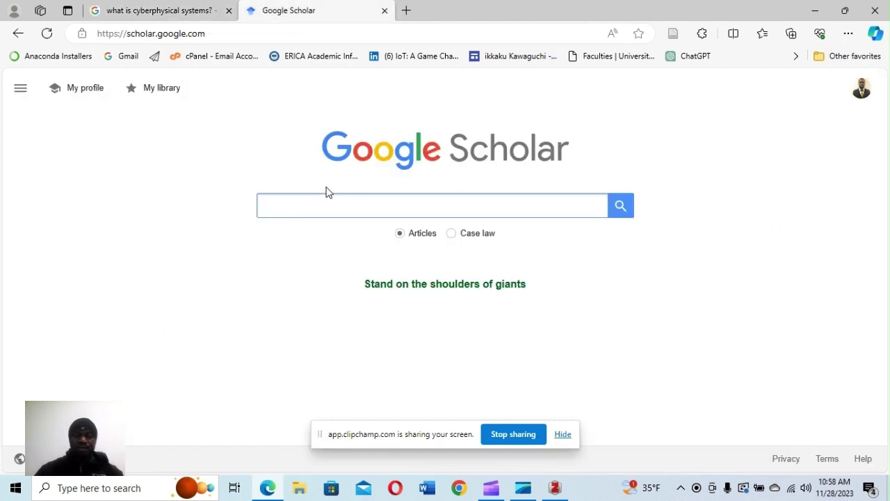
{"action": "left_click", "coordinate": [321, 205]}
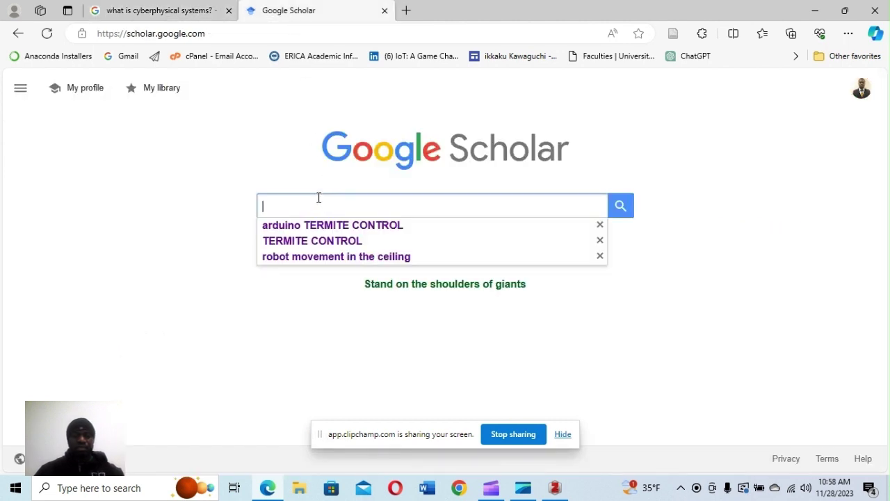
{"action": "key", "text": "ctrl+v"}
{"action": "left_click", "coordinate": [620, 208]}
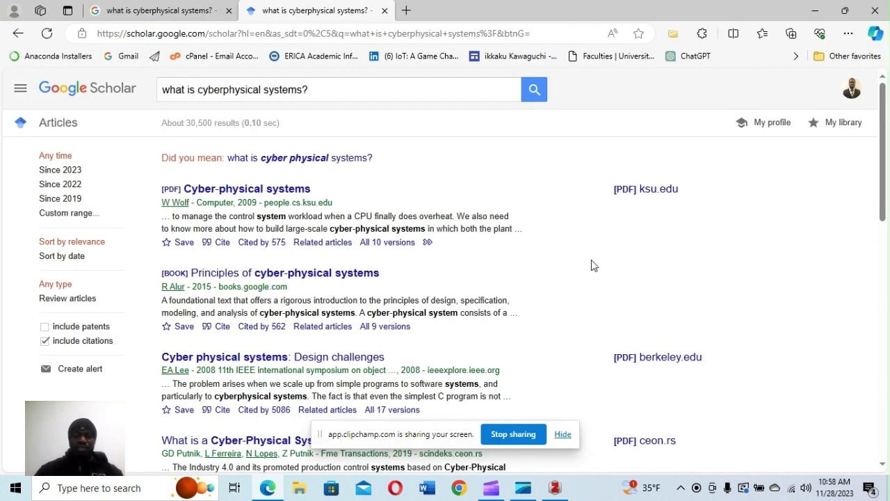
- Examine the ordinary Google results again, checking which kinds of websites they come from, to compare with Google Scholar
{"action": "left_click", "coordinate": [150, 12]}
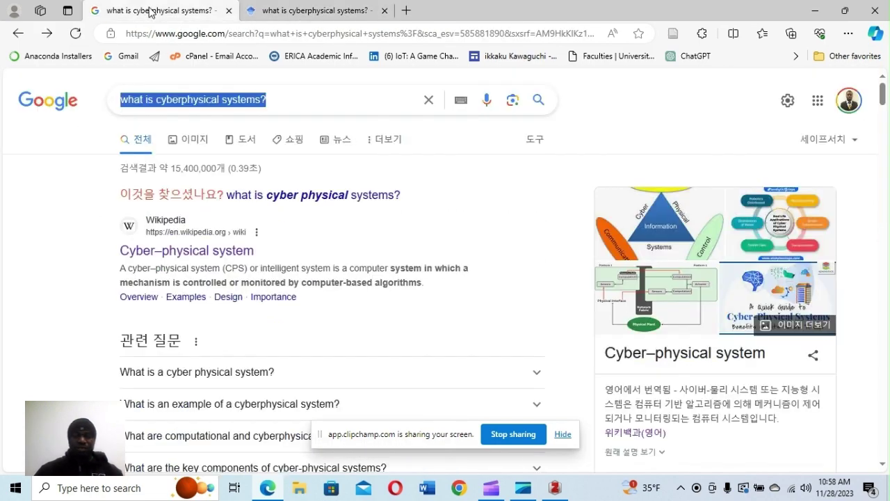
{"action": "scroll", "coordinate": [236, 247], "scroll_direction": "down", "scroll_amount": 3}
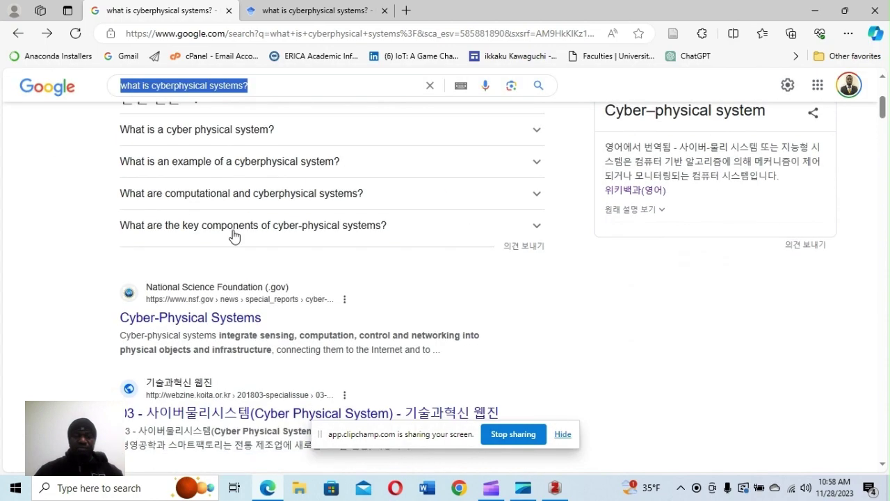
{"action": "scroll", "coordinate": [234, 237], "scroll_direction": "down", "scroll_amount": 2}
{"action": "scroll", "coordinate": [313, 253], "scroll_direction": "down", "scroll_amount": 2}
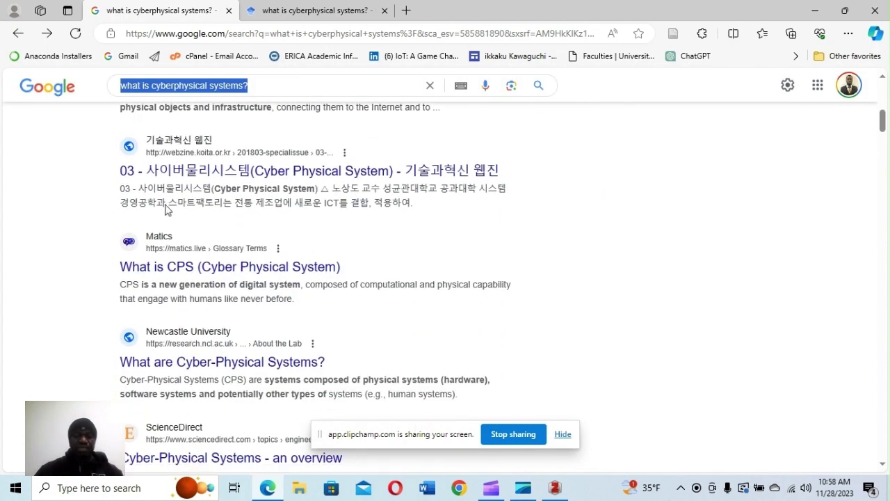
{"action": "scroll", "coordinate": [350, 235], "scroll_direction": "down", "scroll_amount": 3}
{"action": "scroll", "coordinate": [344, 219], "scroll_direction": "down", "scroll_amount": 1}
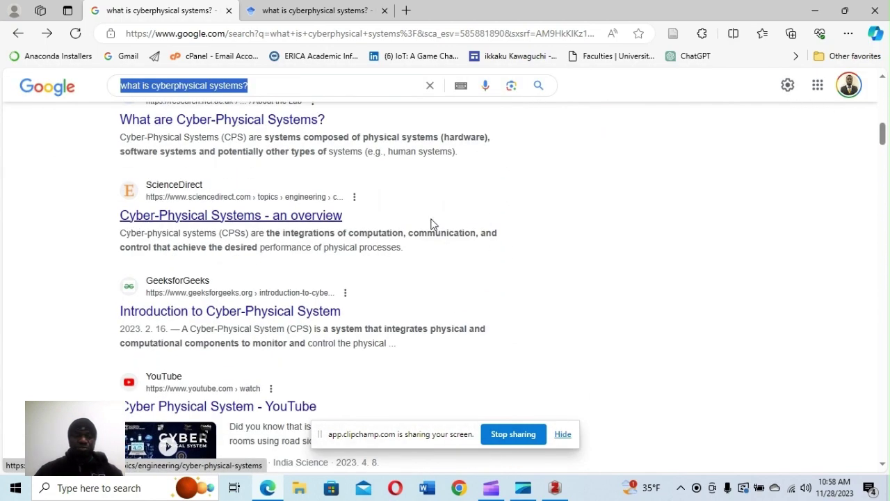
{"action": "scroll", "coordinate": [382, 265], "scroll_direction": "down", "scroll_amount": 3}
{"action": "scroll", "coordinate": [336, 255], "scroll_direction": "up", "scroll_amount": 3}
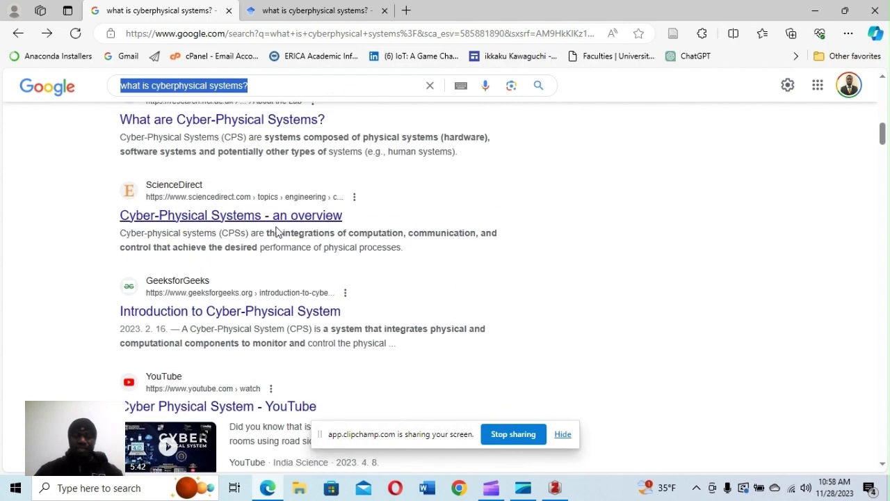
{"action": "scroll", "coordinate": [369, 226], "scroll_direction": "down", "scroll_amount": 2}
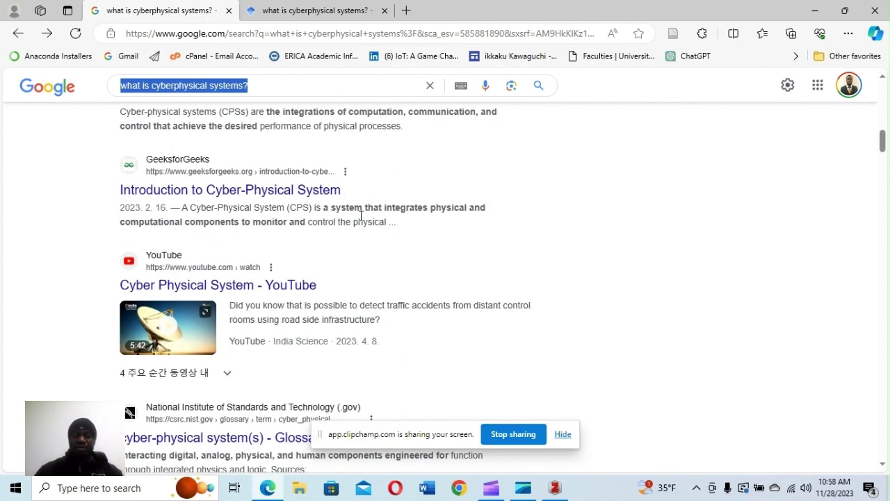
{"action": "scroll", "coordinate": [373, 227], "scroll_direction": "up", "scroll_amount": 2}
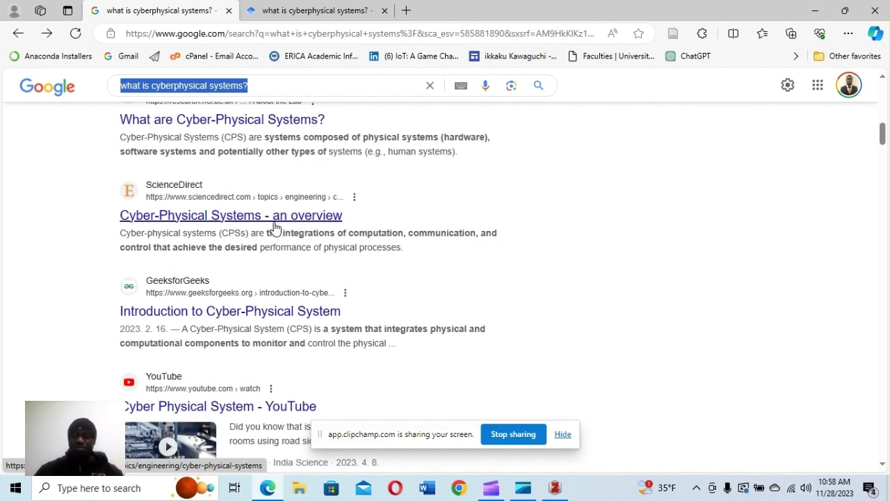
{"action": "scroll", "coordinate": [379, 232], "scroll_direction": "down", "scroll_amount": 2}
{"action": "scroll", "coordinate": [372, 229], "scroll_direction": "down", "scroll_amount": 3}
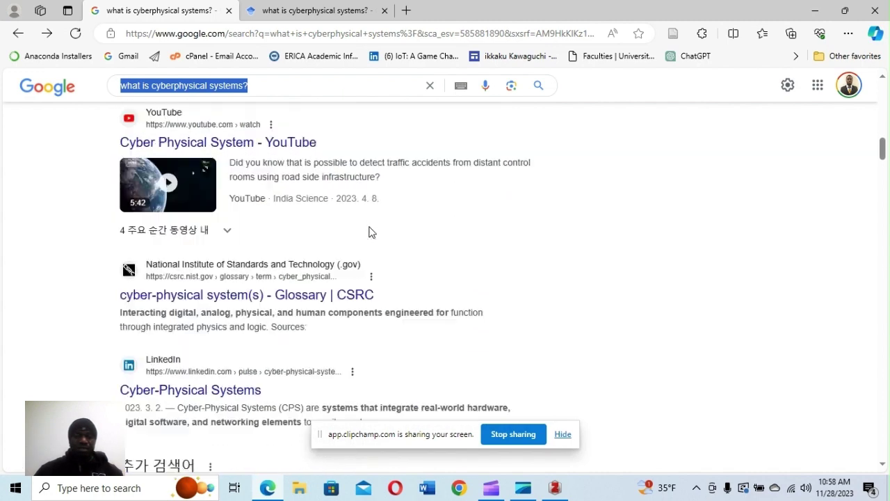
{"action": "scroll", "coordinate": [369, 227], "scroll_direction": "down", "scroll_amount": 2}
{"action": "scroll", "coordinate": [369, 227], "scroll_direction": "up", "scroll_amount": 3}
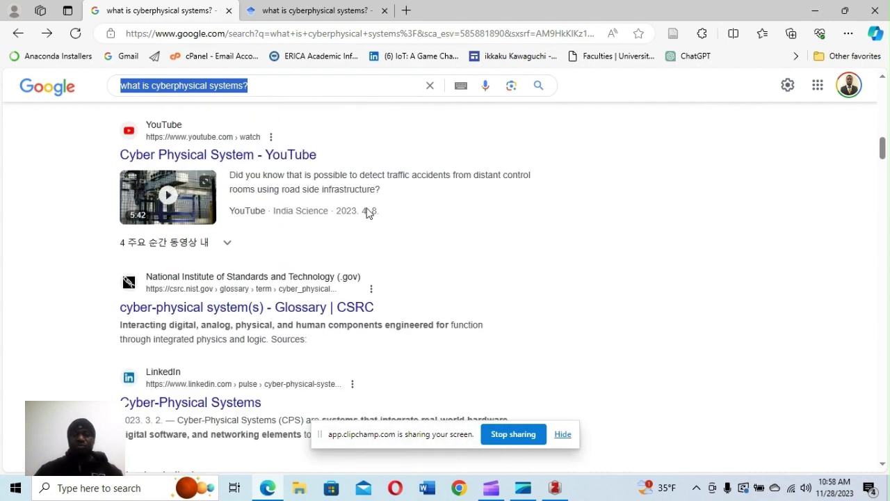
- Open the first Google Scholar result, the PDF "Cyber-physical systems" from ksu.edu, skim its first page and return to the results
{"action": "left_click", "coordinate": [322, 11]}
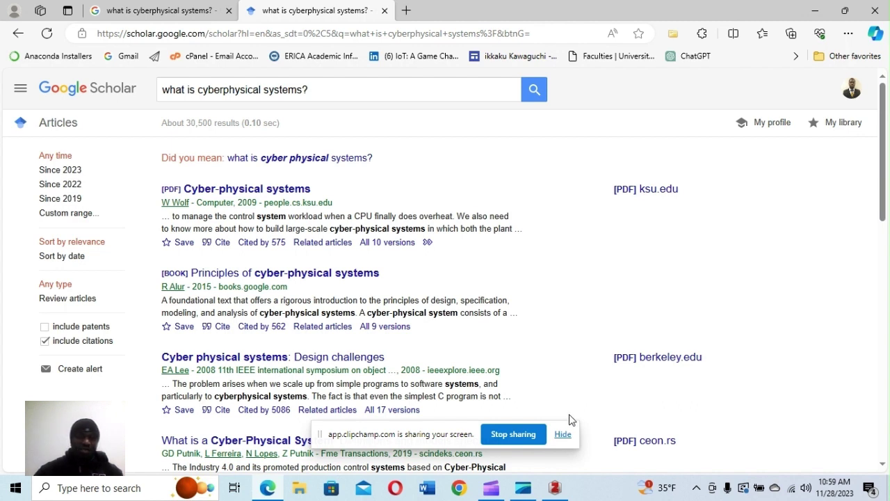
{"action": "left_click", "coordinate": [244, 190]}
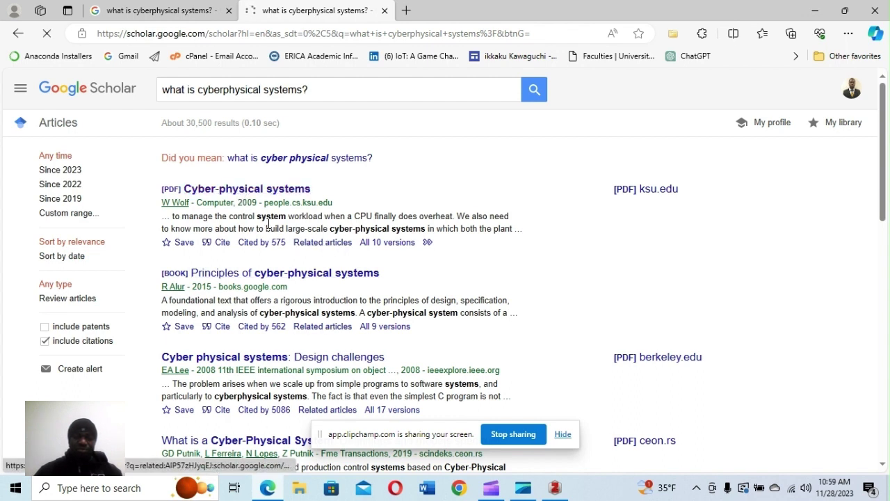
{"action": "left_click", "coordinate": [259, 190]}
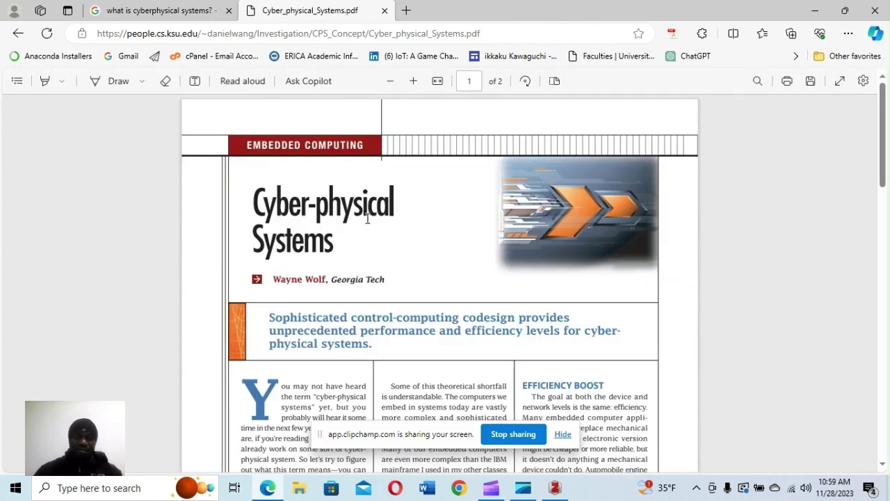
{"action": "scroll", "coordinate": [386, 270], "scroll_direction": "down", "scroll_amount": 5}
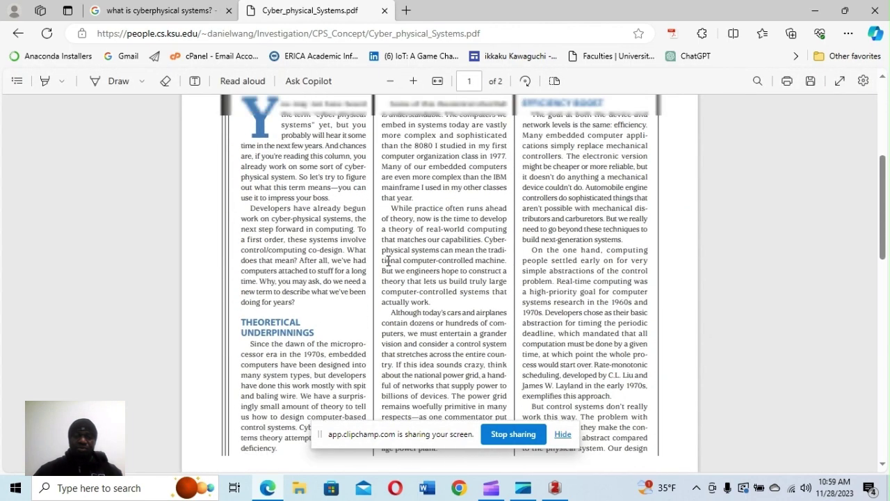
{"action": "scroll", "coordinate": [387, 261], "scroll_direction": "up", "scroll_amount": 3}
{"action": "left_click", "coordinate": [17, 34]}
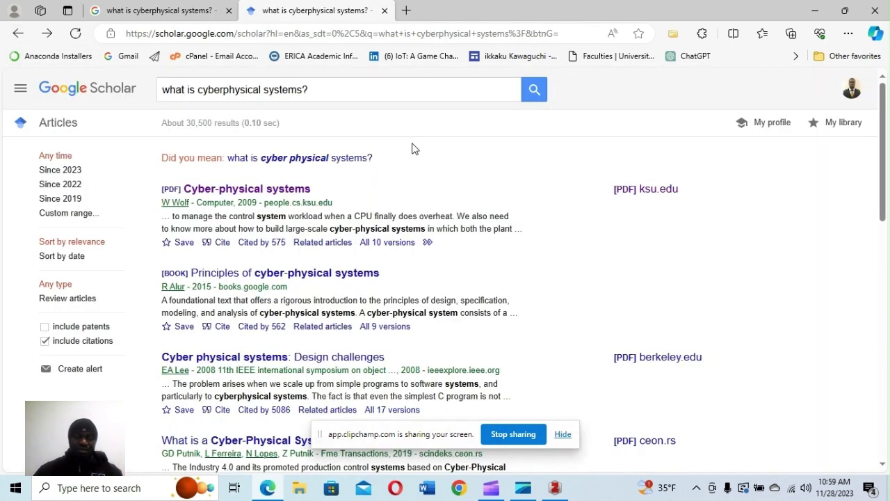
- Open the article "Cyber physical systems: Design challenges" on IEEE Xplore and return to the Google Scholar results
{"action": "scroll", "coordinate": [370, 215], "scroll_direction": "down", "scroll_amount": 1}
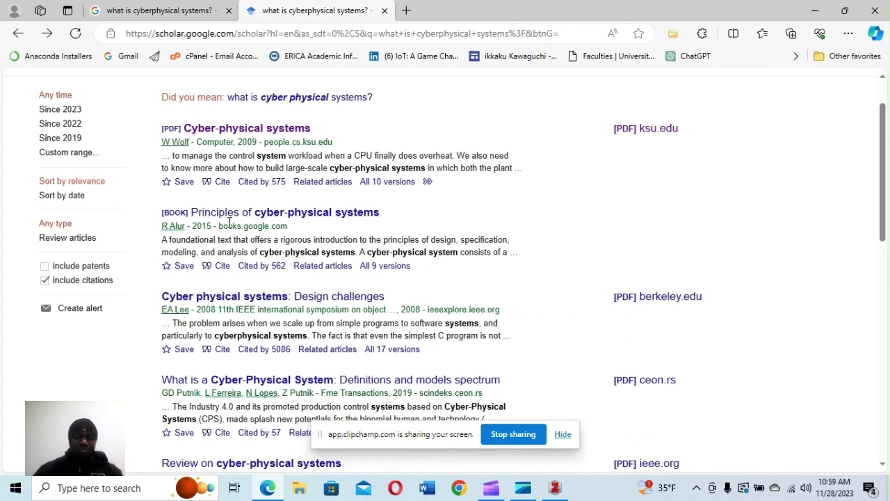
{"action": "scroll", "coordinate": [279, 282], "scroll_direction": "down", "scroll_amount": 2}
{"action": "left_click", "coordinate": [302, 176]}
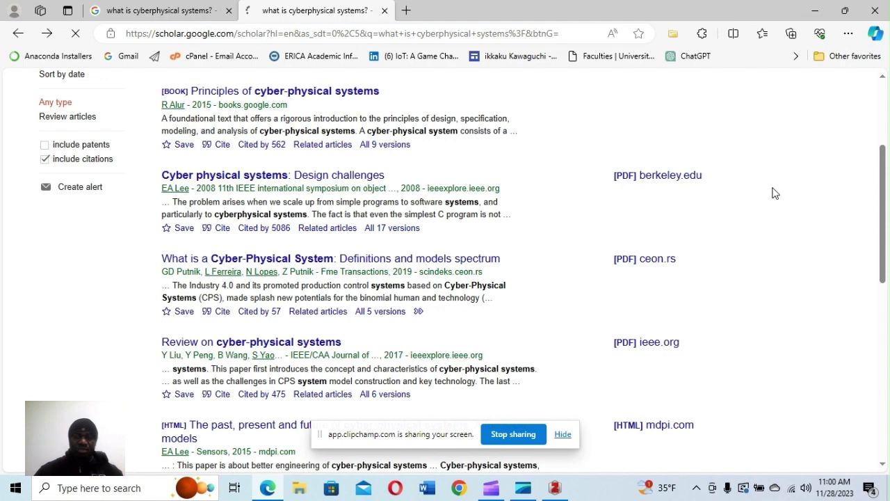
{"action": "scroll", "coordinate": [790, 180], "scroll_direction": "up", "scroll_amount": 2}
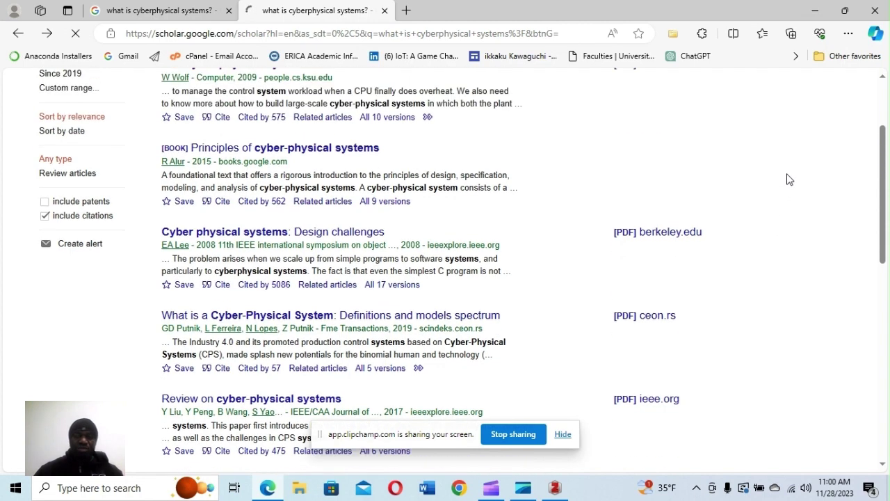
{"action": "scroll", "coordinate": [789, 178], "scroll_direction": "down", "scroll_amount": 1}
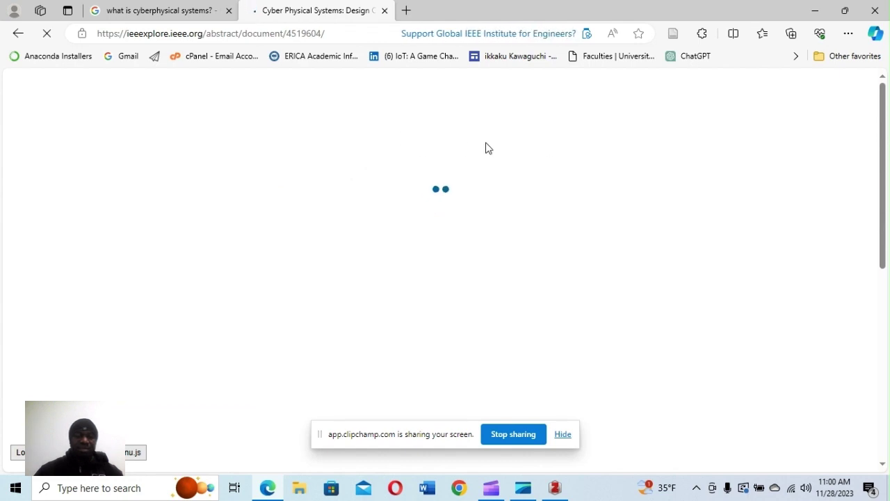
{"action": "left_click", "coordinate": [18, 33]}
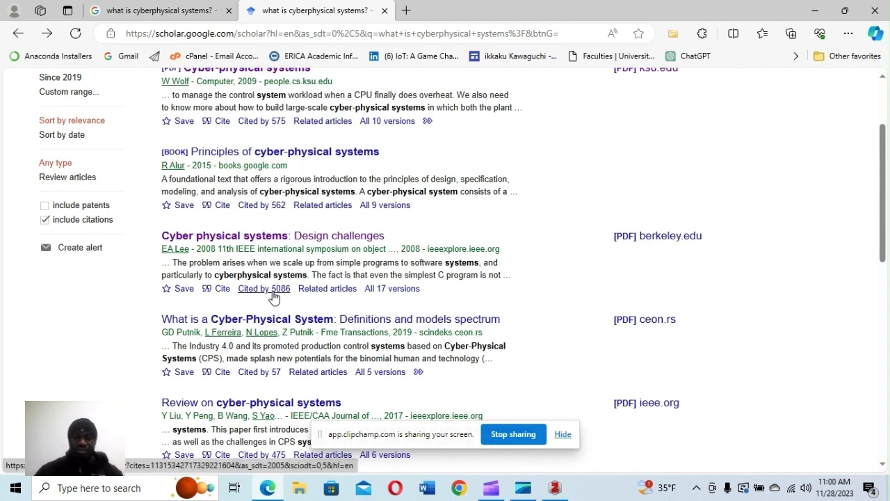
- Look through the first page of Google Scholar results and limit them to publications since 2023
{"action": "scroll", "coordinate": [410, 158], "scroll_direction": "up", "scroll_amount": 2}
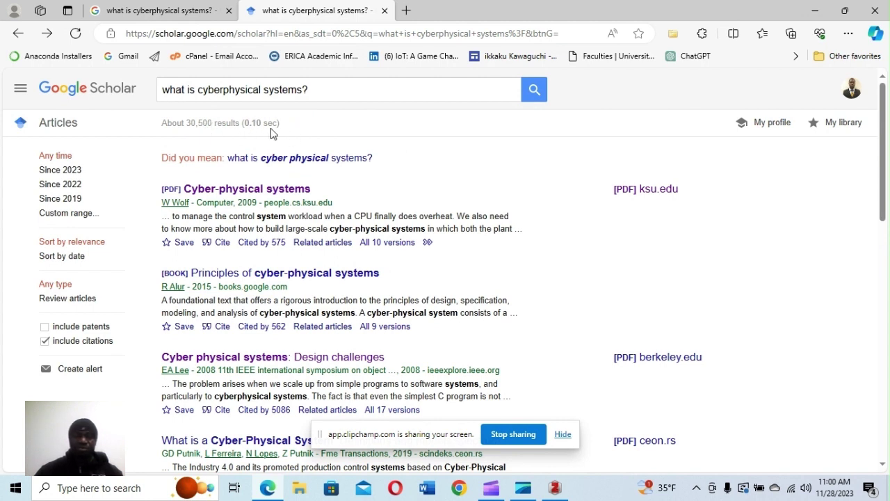
{"action": "scroll", "coordinate": [398, 206], "scroll_direction": "down", "scroll_amount": 6}
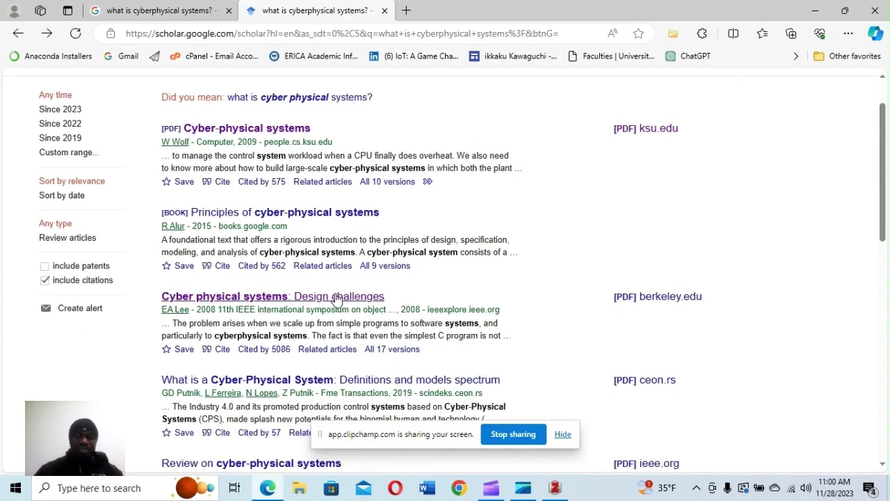
{"action": "scroll", "coordinate": [342, 287], "scroll_direction": "down", "scroll_amount": 4}
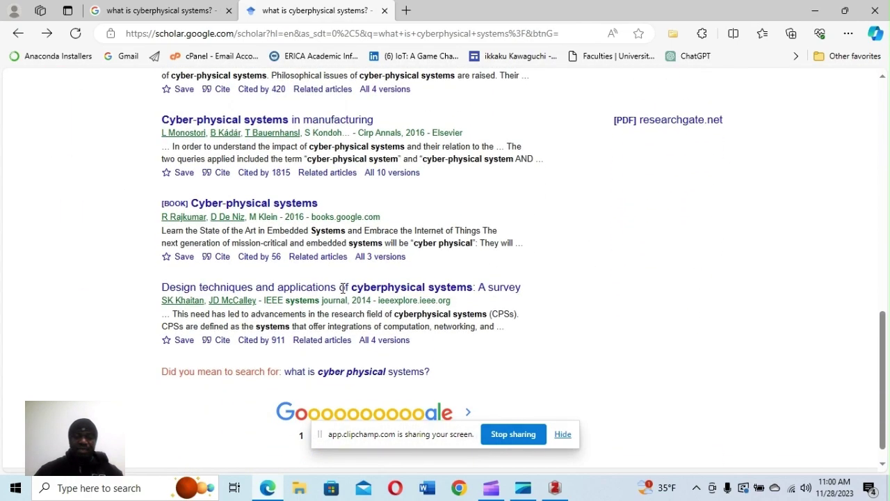
{"action": "scroll", "coordinate": [342, 288], "scroll_direction": "up", "scroll_amount": 10}
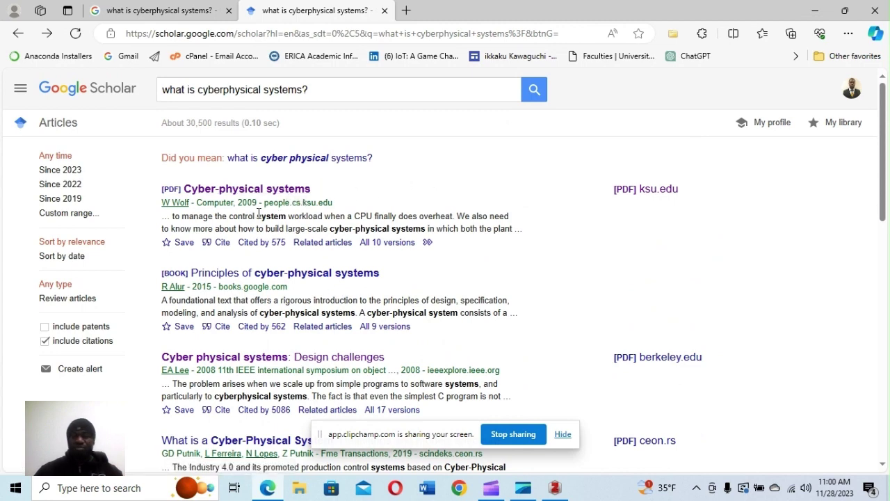
{"action": "scroll", "coordinate": [281, 212], "scroll_direction": "down", "scroll_amount": 1}
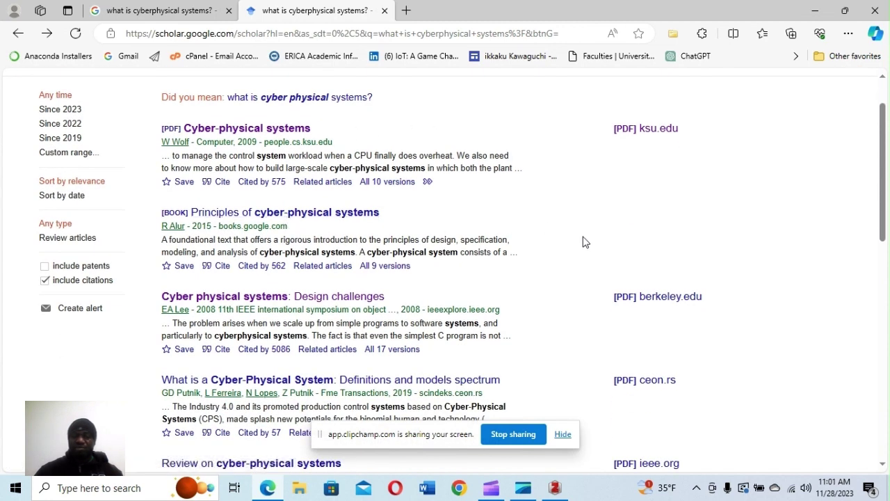
{"action": "scroll", "coordinate": [566, 250], "scroll_direction": "up", "scroll_amount": 1}
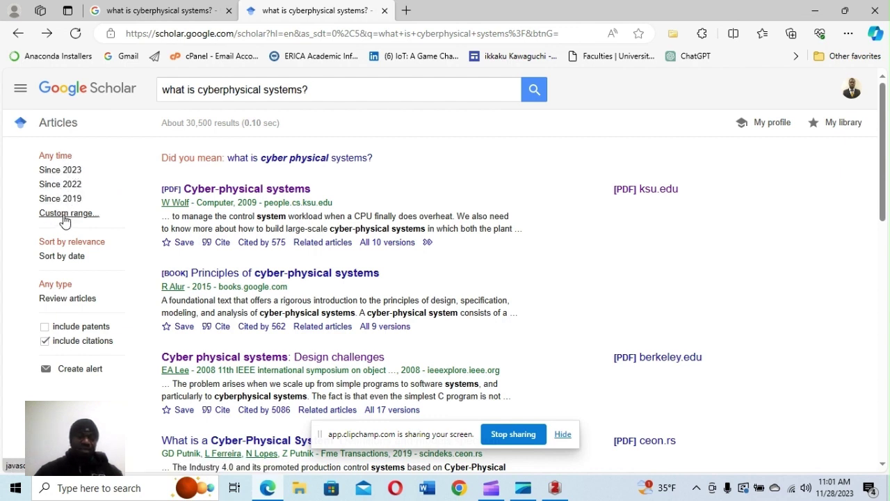
{"action": "left_click", "coordinate": [59, 170]}
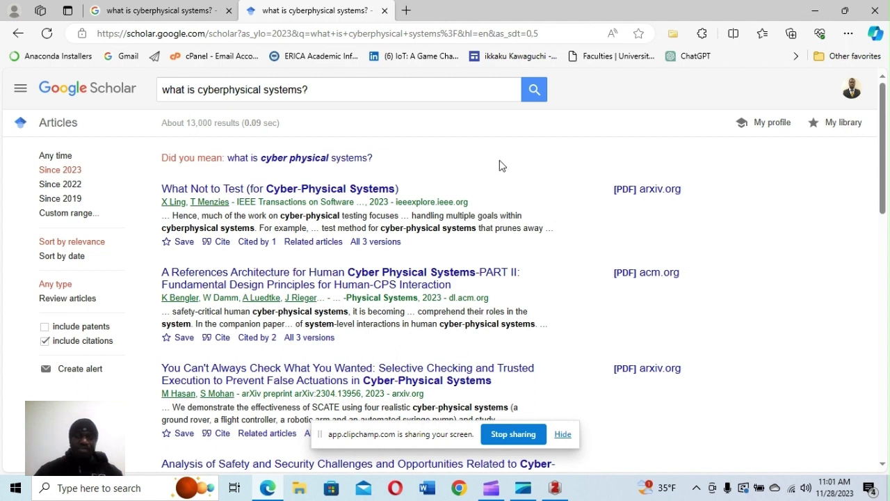
- Limit the Google Scholar results to a custom publication range from 2020 to 2023
{"action": "left_click", "coordinate": [60, 213]}
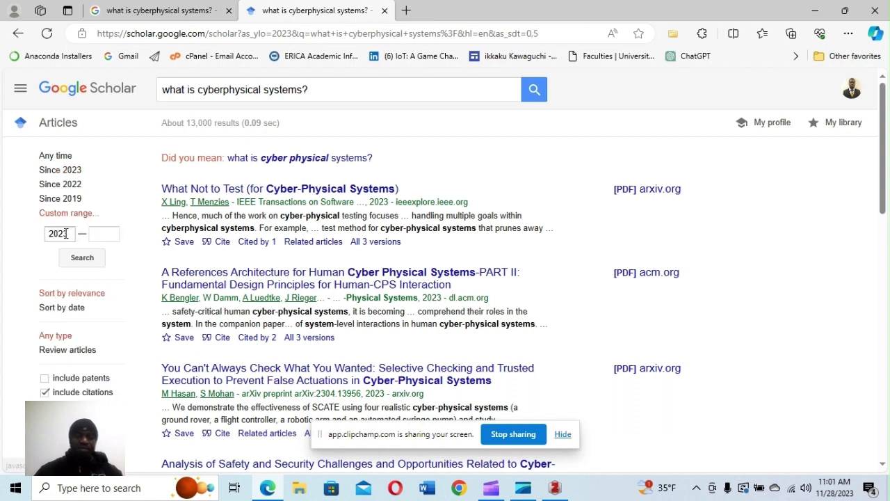
{"action": "left_click_drag", "start_coordinate": [66, 234], "coordinate": [47, 234]}
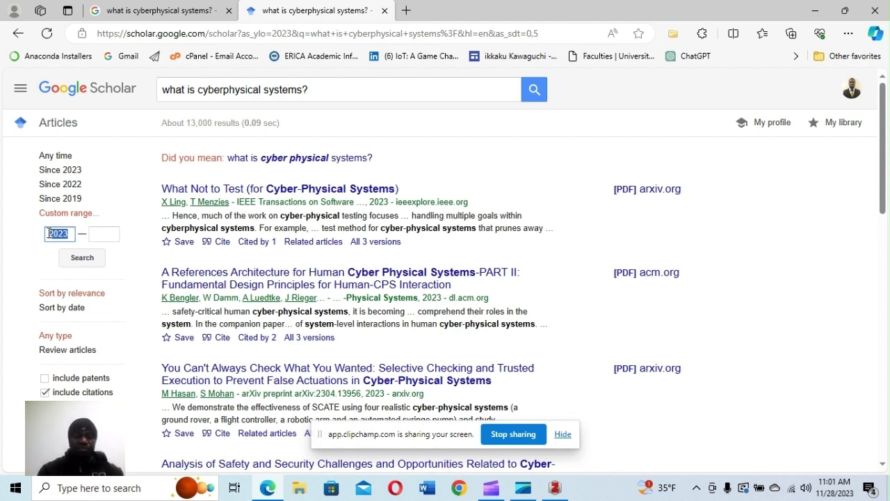
{"action": "type", "text": "2"}
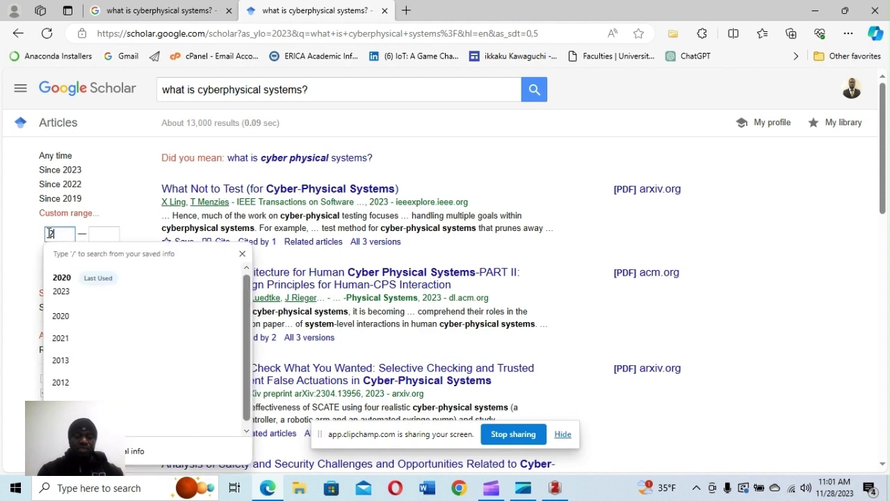
{"action": "type", "text": "020"}
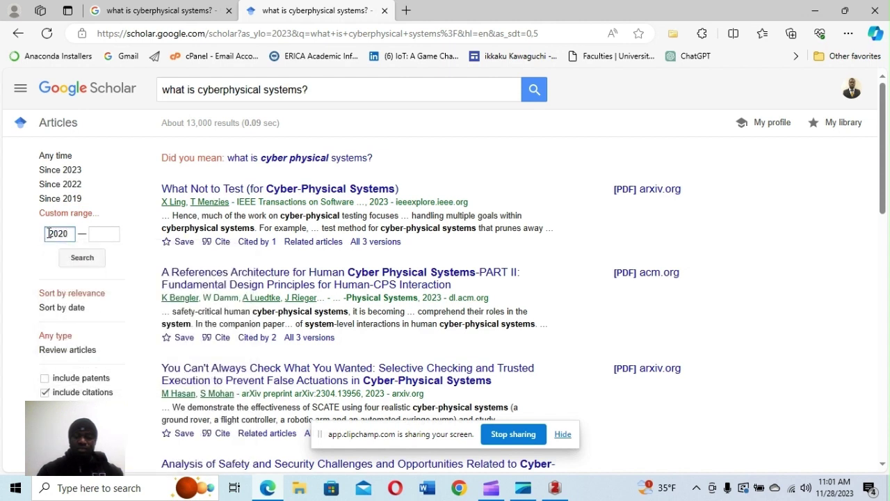
{"action": "left_click", "coordinate": [100, 235]}
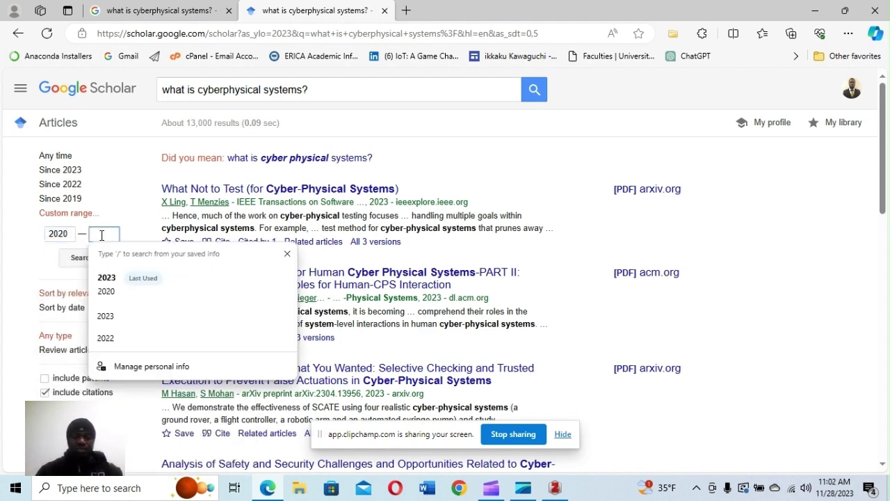
{"action": "type", "text": "2023"}
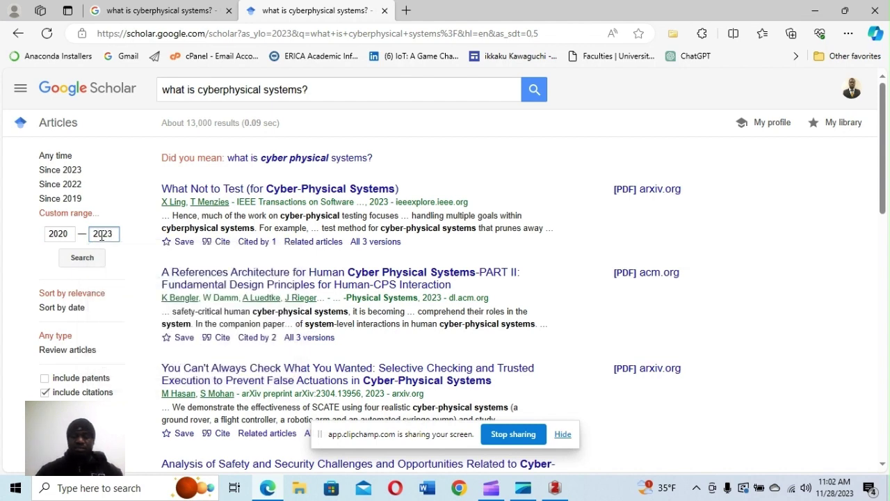
{"action": "key", "text": "Return"}
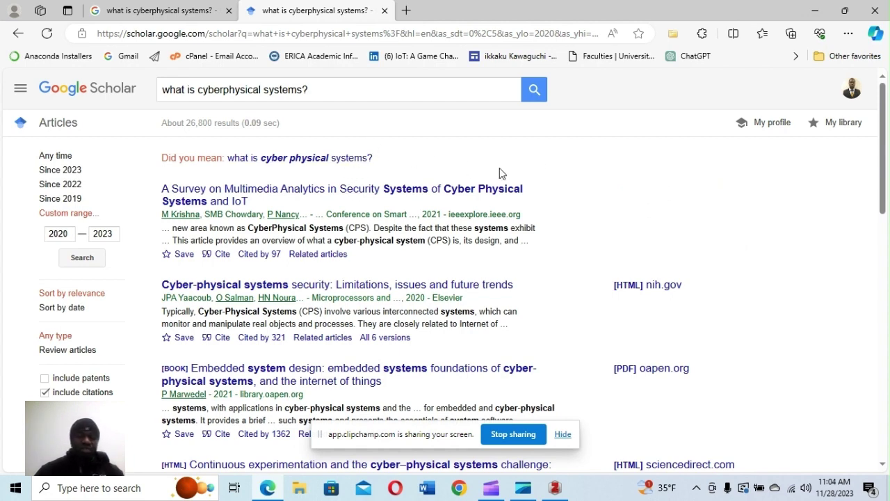
- Look over the filtered results and open the article "A Survey on Multimedia Analytics in Security Systems of Cyber Physical Systems and IoT"
{"action": "scroll", "coordinate": [625, 171], "scroll_direction": "down", "scroll_amount": 1}
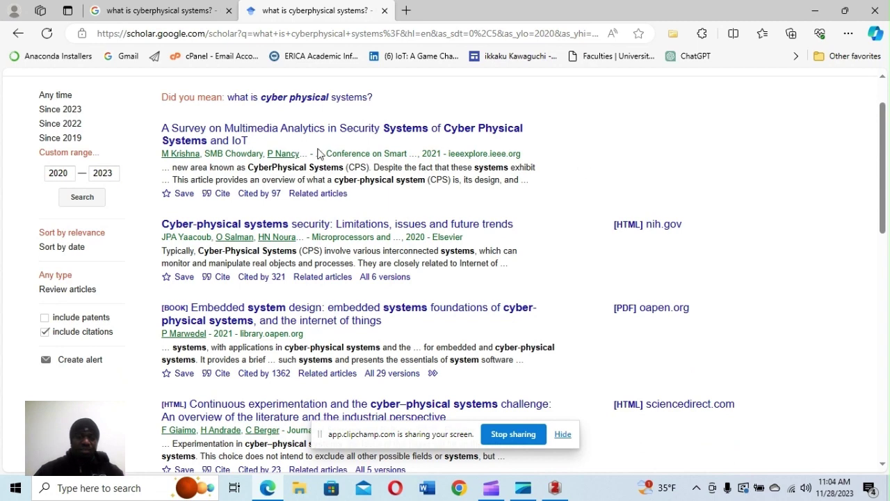
{"action": "scroll", "coordinate": [367, 216], "scroll_direction": "up", "scroll_amount": 1}
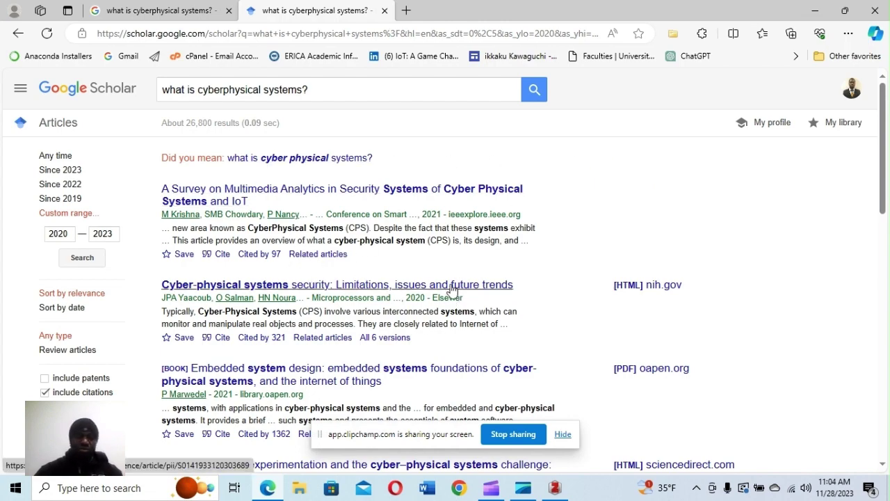
{"action": "scroll", "coordinate": [453, 292], "scroll_direction": "down", "scroll_amount": 3}
{"action": "scroll", "coordinate": [453, 277], "scroll_direction": "down", "scroll_amount": 1}
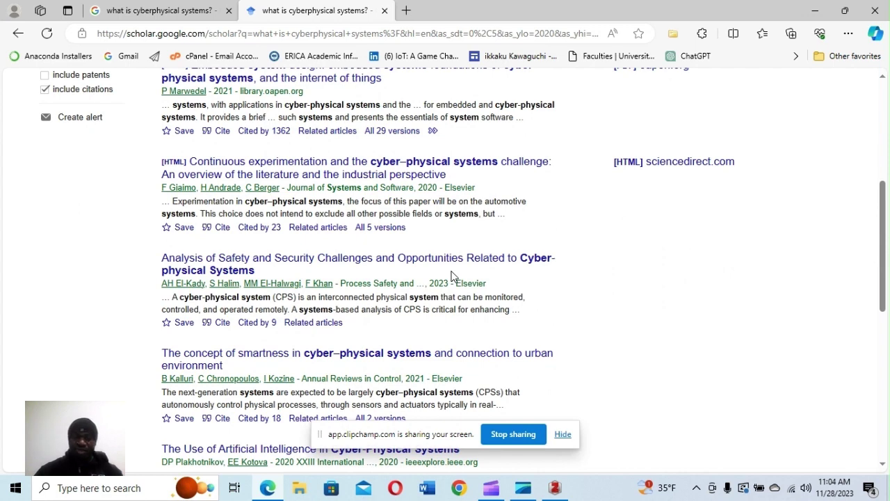
{"action": "scroll", "coordinate": [453, 274], "scroll_direction": "up", "scroll_amount": 4}
{"action": "left_click", "coordinate": [422, 193]}
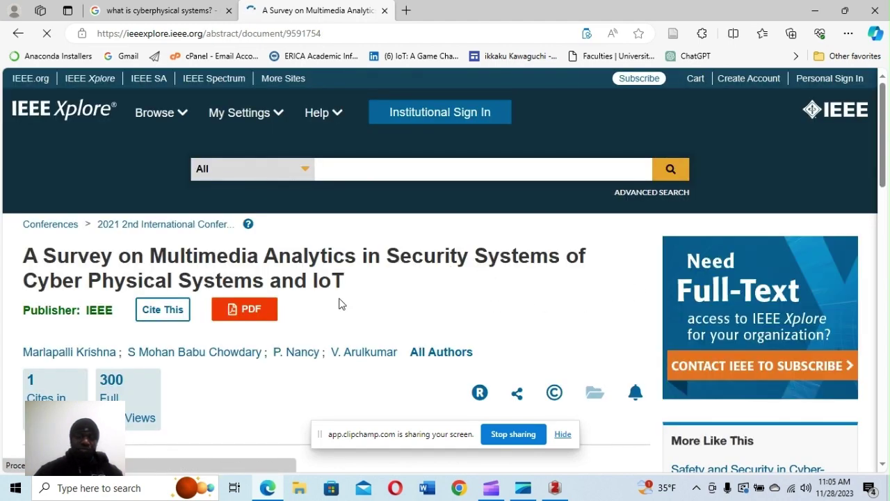
- Get institutional access through Obuda University on IEEE Xplore and open the survey article's full-text PDF
{"action": "left_click", "coordinate": [251, 318]}
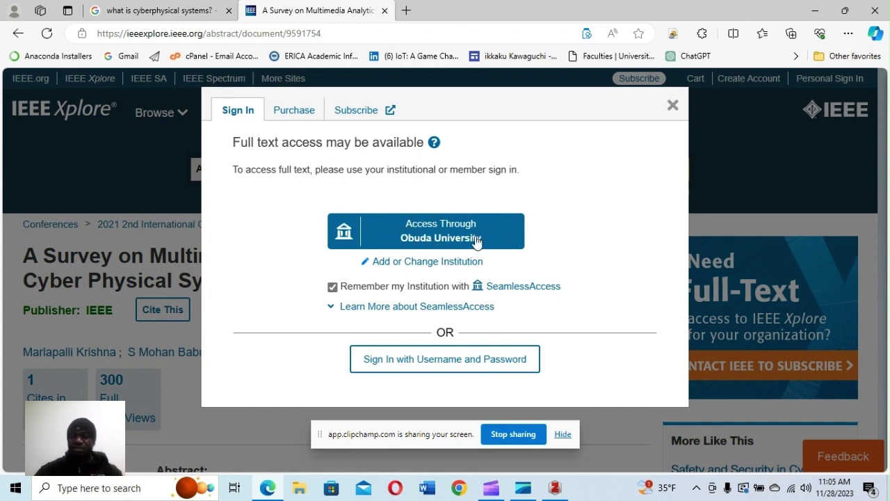
{"action": "left_click", "coordinate": [431, 239]}
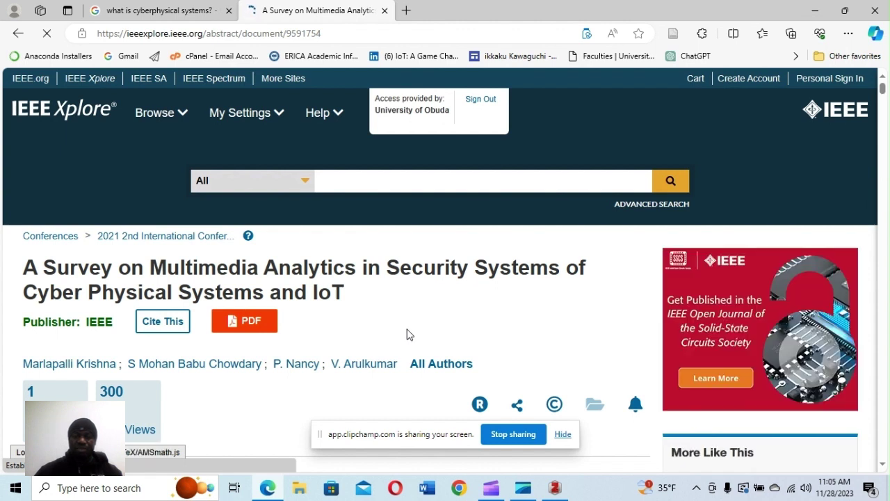
{"action": "left_click", "coordinate": [250, 323]}
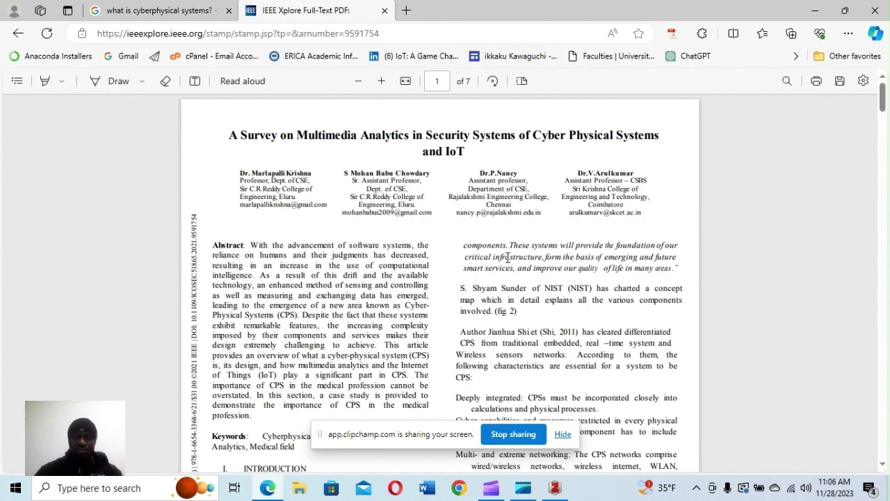
- Skim the survey PDF from its abstract and keywords through the figures to the references, and return to its first page
{"action": "scroll", "coordinate": [449, 229], "scroll_direction": "down", "scroll_amount": 10}
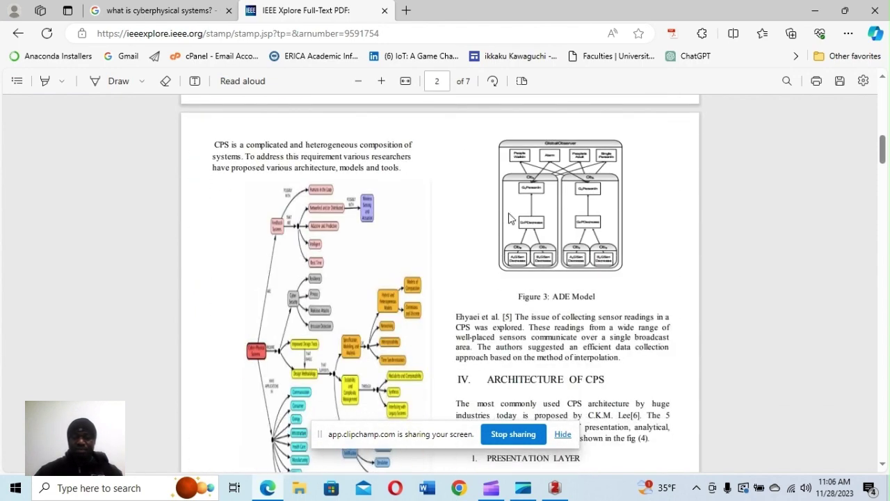
{"action": "scroll", "coordinate": [505, 216], "scroll_direction": "up", "scroll_amount": 10}
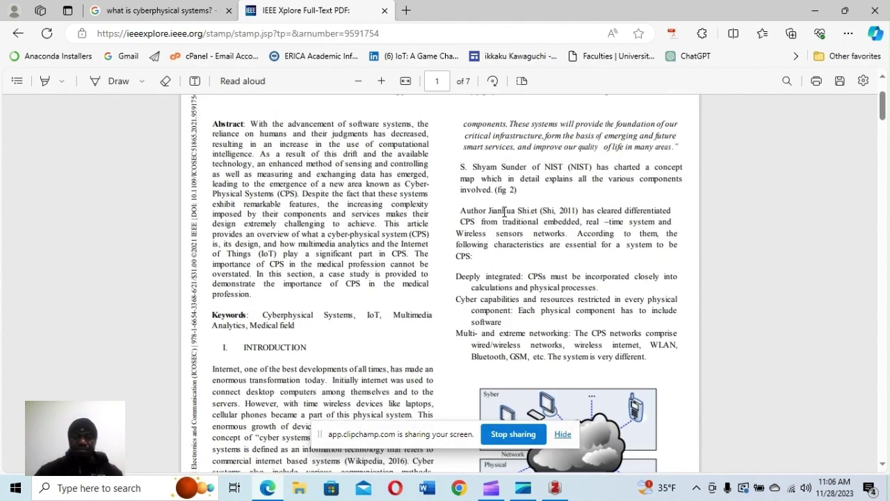
{"action": "scroll", "coordinate": [504, 212], "scroll_direction": "up", "scroll_amount": 1}
{"action": "scroll", "coordinate": [505, 212], "scroll_direction": "down", "scroll_amount": 3}
{"action": "scroll", "coordinate": [504, 215], "scroll_direction": "up", "scroll_amount": 3}
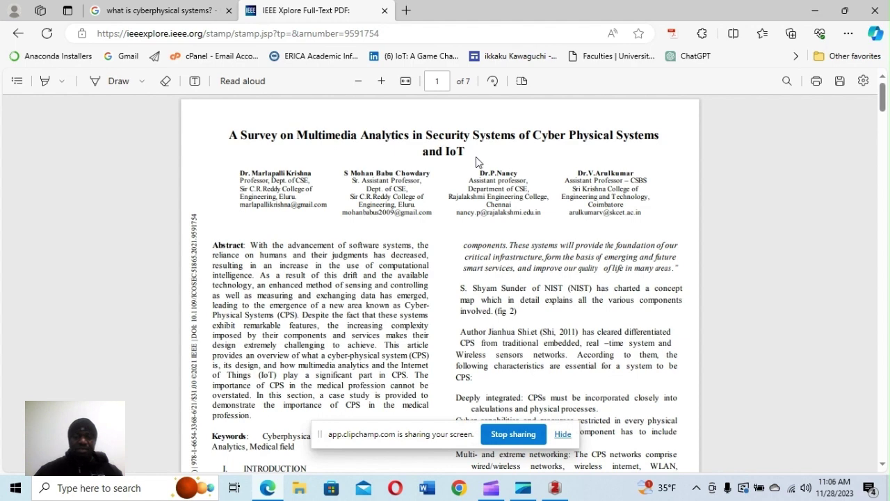
{"action": "scroll", "coordinate": [365, 286], "scroll_direction": "down", "scroll_amount": 3}
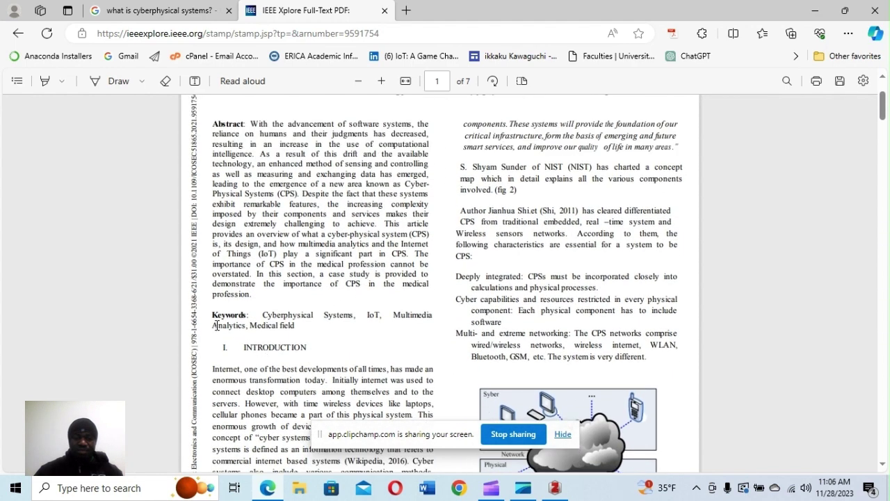
{"action": "scroll", "coordinate": [277, 163], "scroll_direction": "down", "scroll_amount": 15}
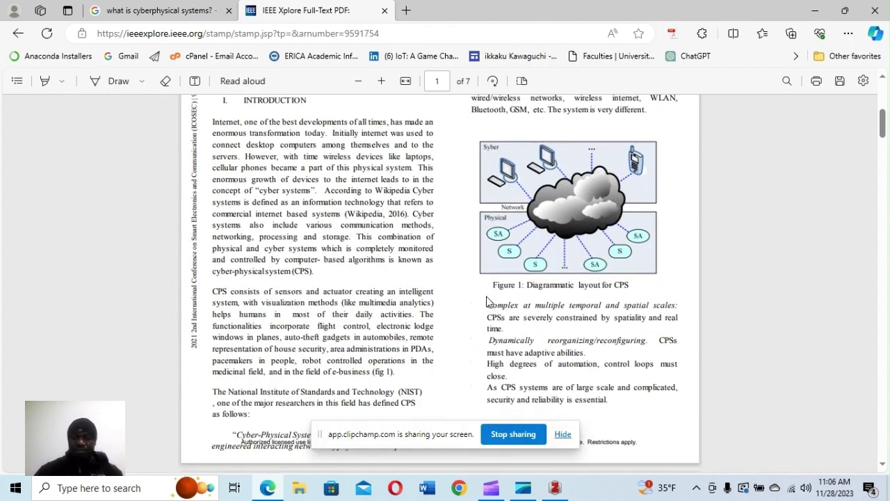
{"action": "scroll", "coordinate": [476, 292], "scroll_direction": "down", "scroll_amount": 10}
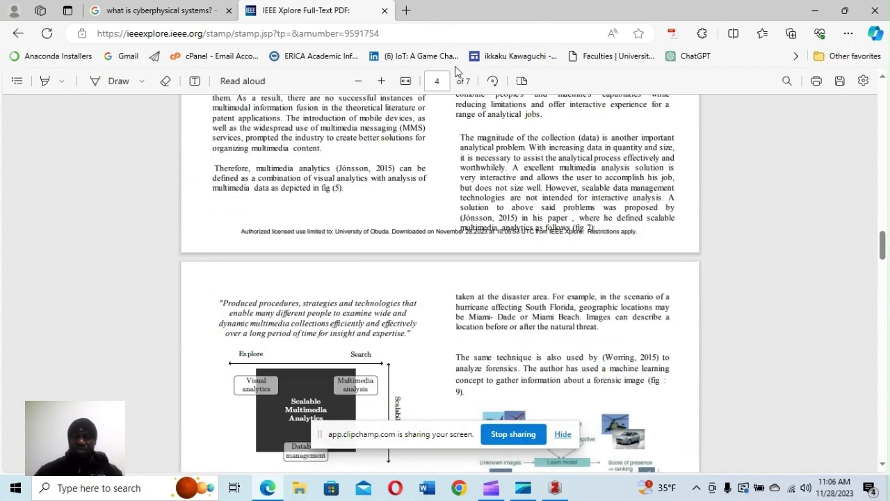
{"action": "scroll", "coordinate": [480, 240], "scroll_direction": "down", "scroll_amount": 20}
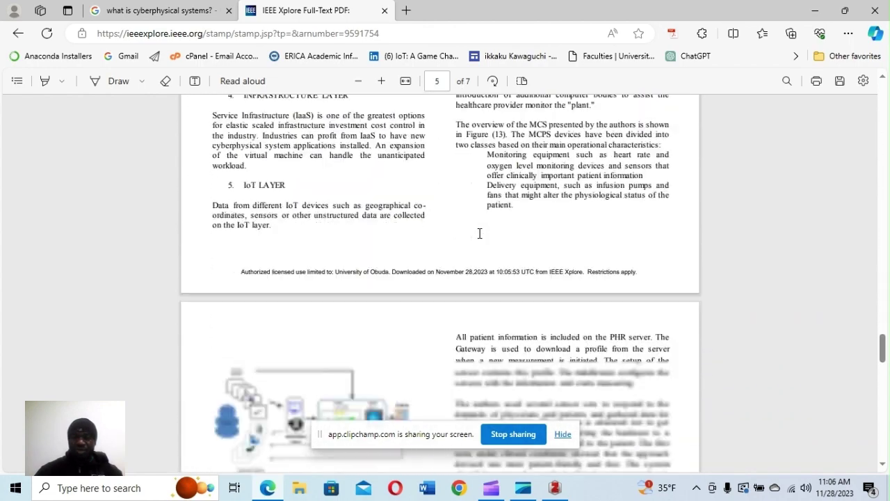
{"action": "scroll", "coordinate": [480, 240], "scroll_direction": "down", "scroll_amount": 10}
{"action": "scroll", "coordinate": [536, 232], "scroll_direction": "up", "scroll_amount": 15}
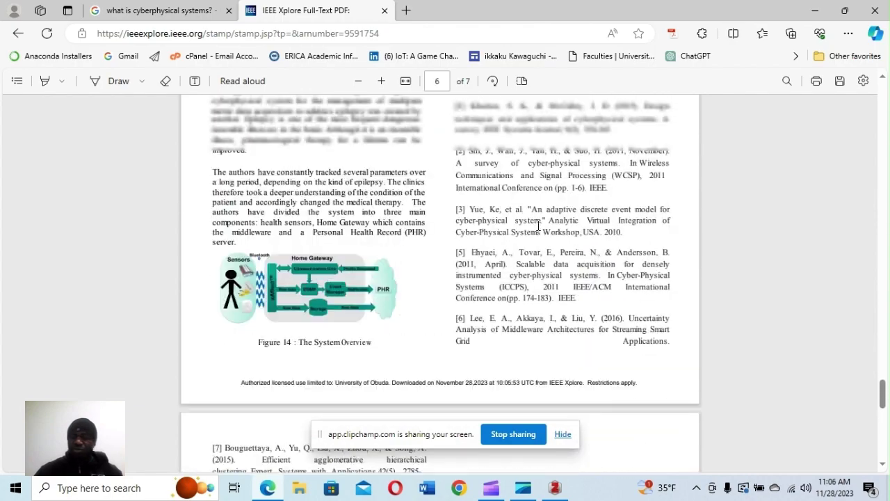
{"action": "scroll", "coordinate": [533, 221], "scroll_direction": "up", "scroll_amount": 20}
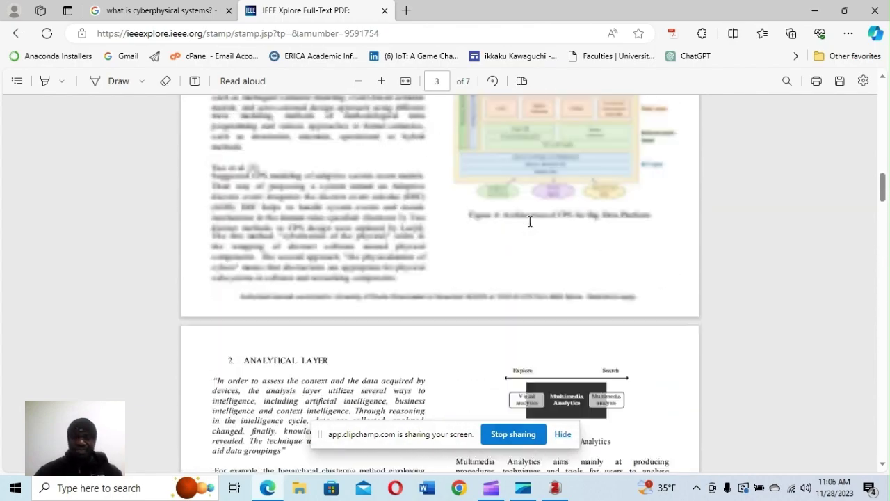
{"action": "scroll", "coordinate": [529, 221], "scroll_direction": "up", "scroll_amount": 15}
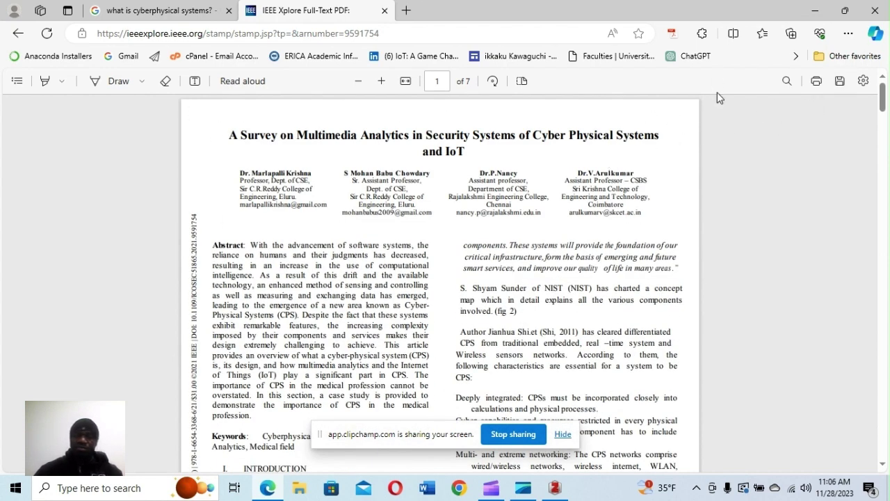
- Save the open survey PDF to the "Academic Workshop" collection with the Zotero Connector extension
{"action": "left_click", "coordinate": [836, 82]}
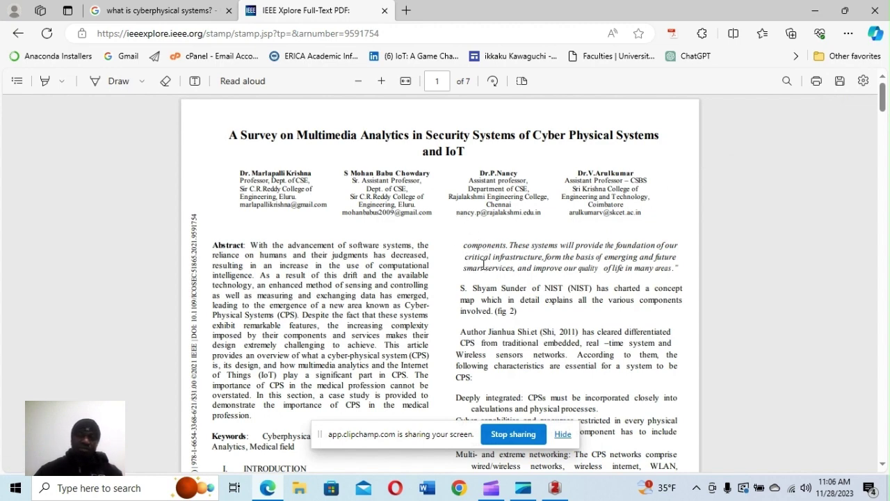
{"action": "scroll", "coordinate": [479, 263], "scroll_direction": "down", "scroll_amount": 6}
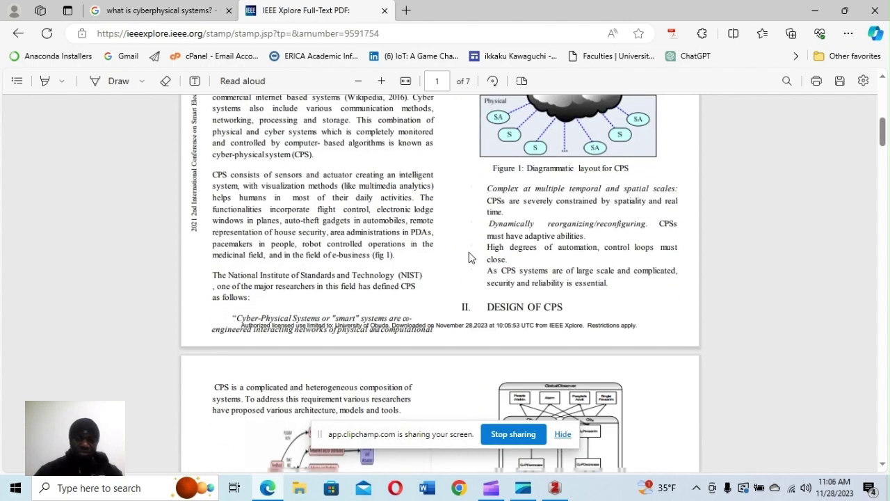
{"action": "scroll", "coordinate": [469, 255], "scroll_direction": "up", "scroll_amount": 8}
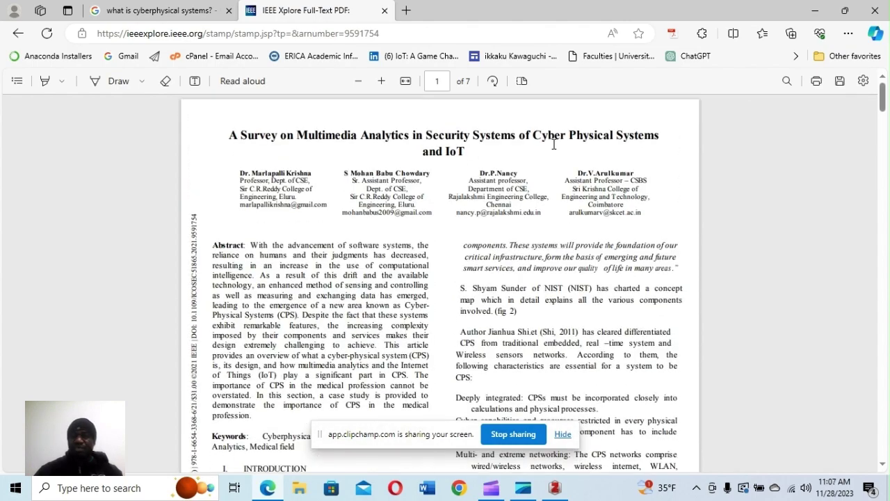
{"action": "left_click", "coordinate": [702, 35]}
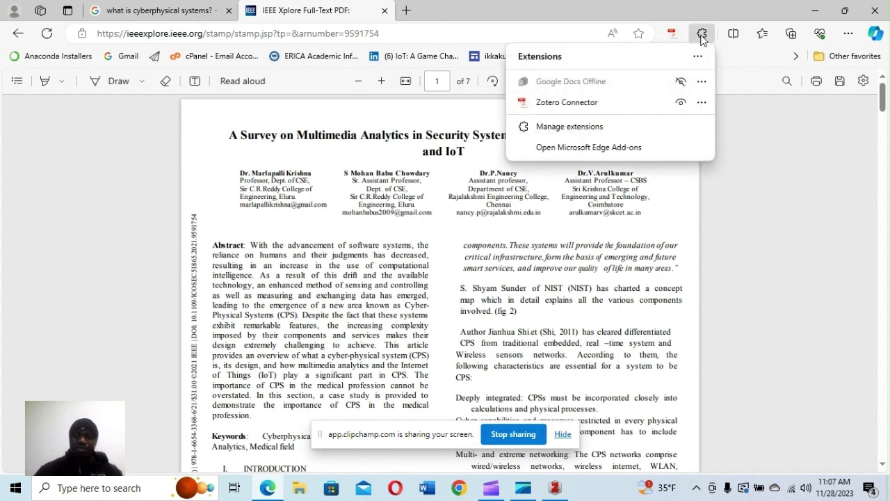
{"action": "left_click", "coordinate": [599, 104]}
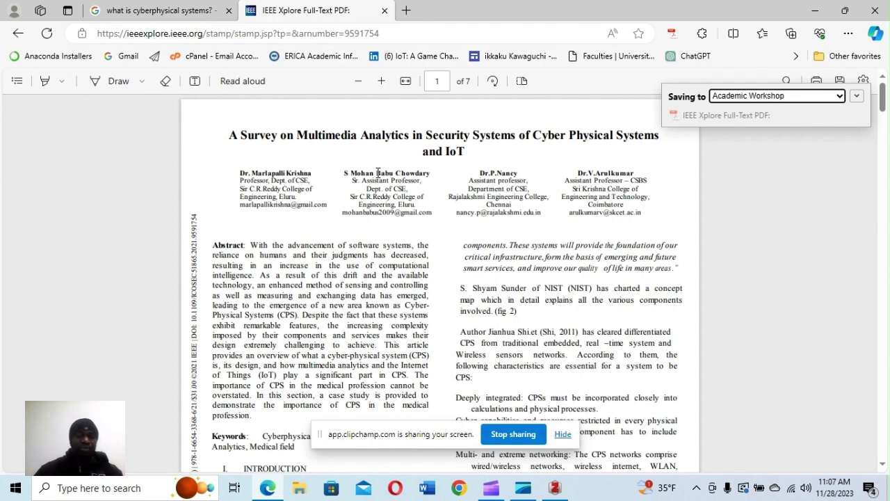
- Go back from the PDF through the university consent and IEEE Xplore pages to the 2020–2023 Google Scholar results
{"action": "left_click", "coordinate": [18, 34]}
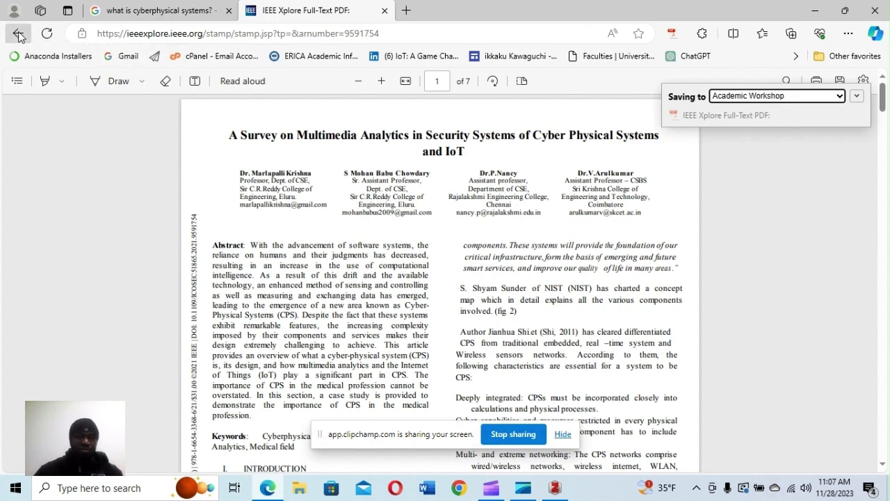
{"action": "left_click", "coordinate": [18, 34]}
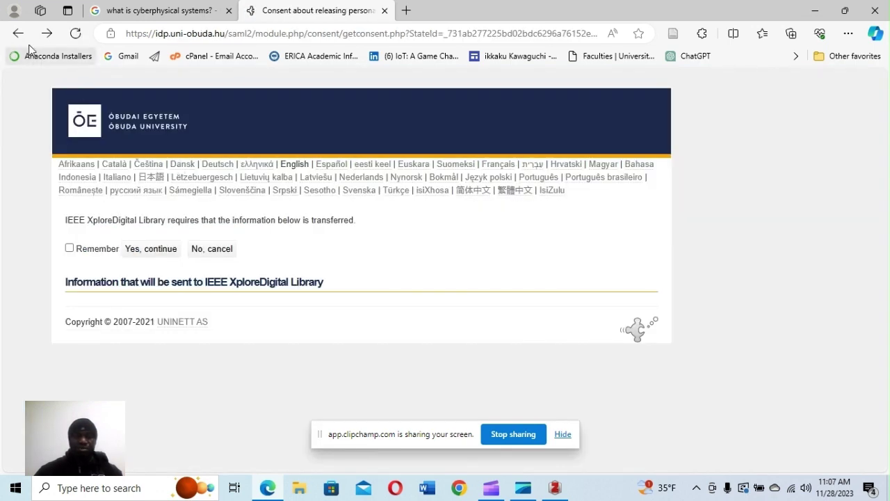
{"action": "left_click", "coordinate": [18, 36]}
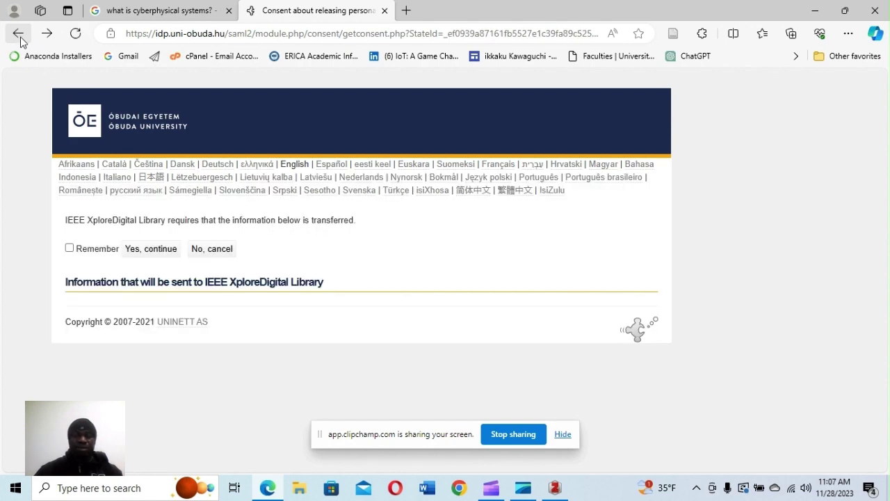
{"action": "left_click", "coordinate": [19, 36]}
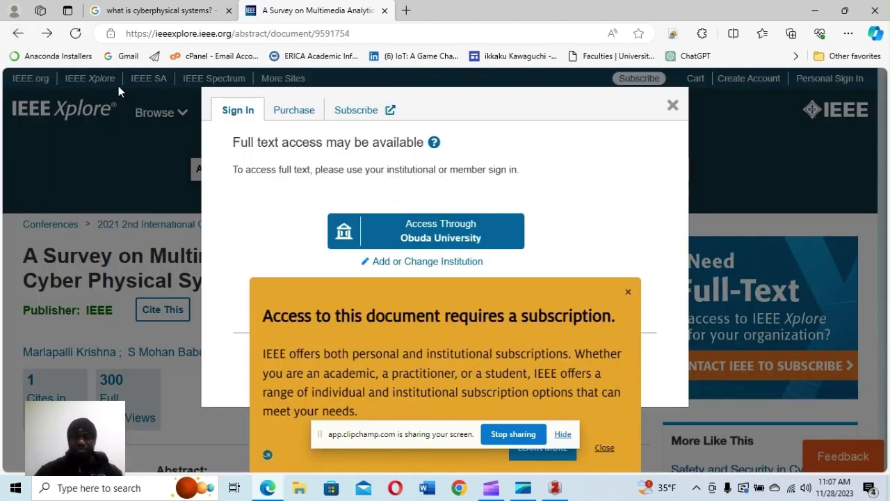
{"action": "left_click", "coordinate": [19, 35]}
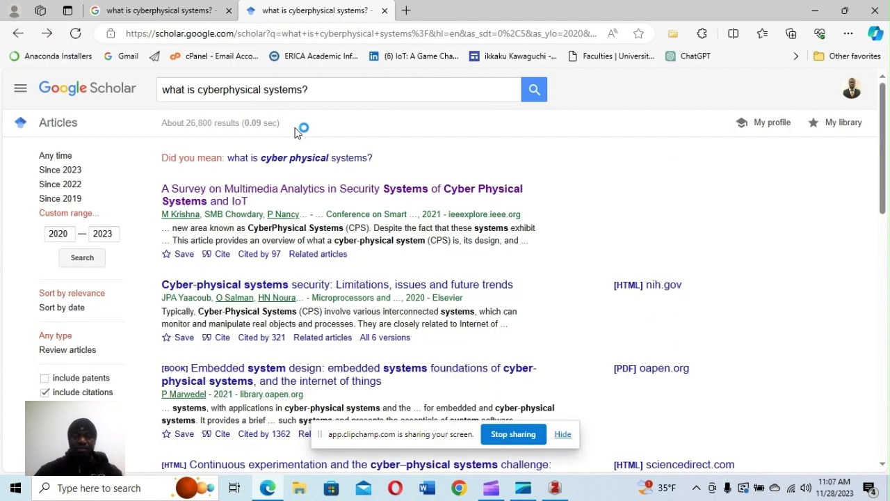
{"action": "scroll", "coordinate": [403, 268], "scroll_direction": "down", "scroll_amount": 1}
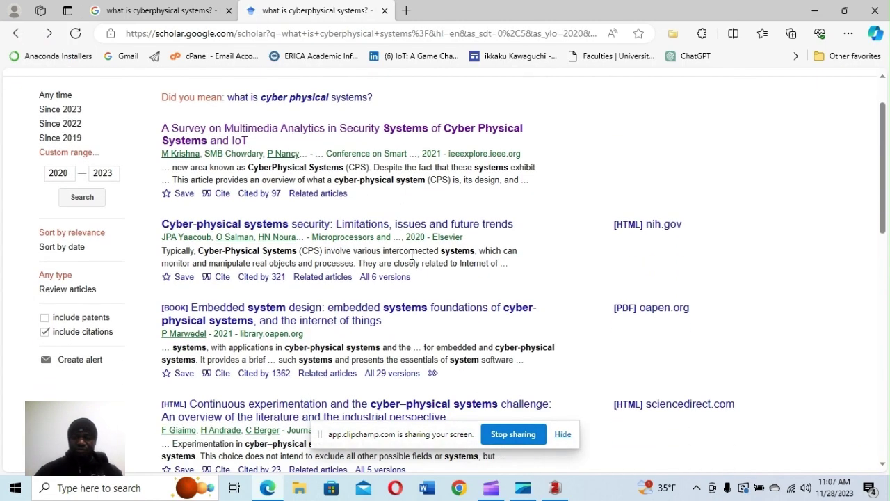
- Open the 2020 Elsevier article "Cyber-physical systems security: Limitations, issues and future trends" from the results and view its PDF
{"action": "scroll", "coordinate": [414, 256], "scroll_direction": "down", "scroll_amount": 1}
{"action": "scroll", "coordinate": [414, 260], "scroll_direction": "up", "scroll_amount": 1}
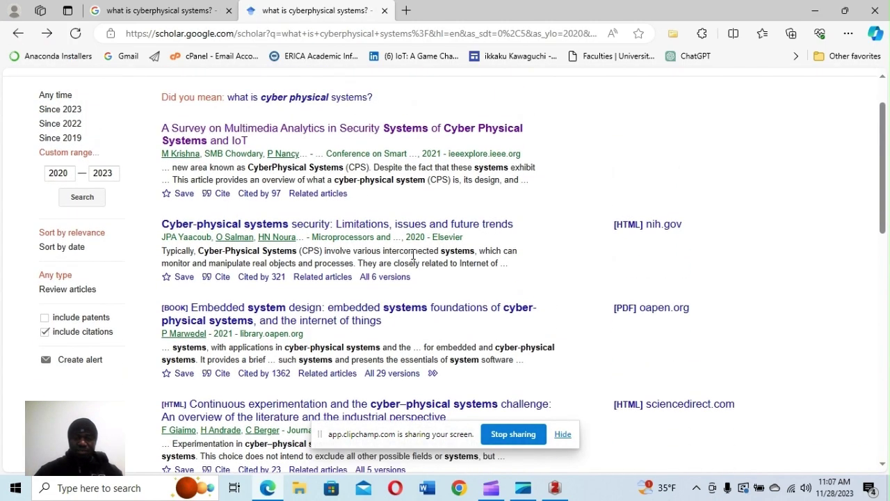
{"action": "left_click", "coordinate": [354, 226]}
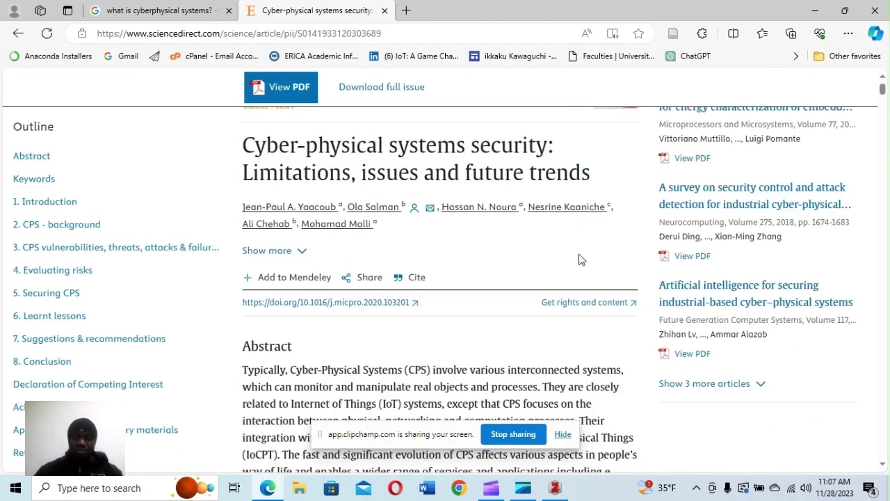
{"action": "left_click", "coordinate": [291, 141]}
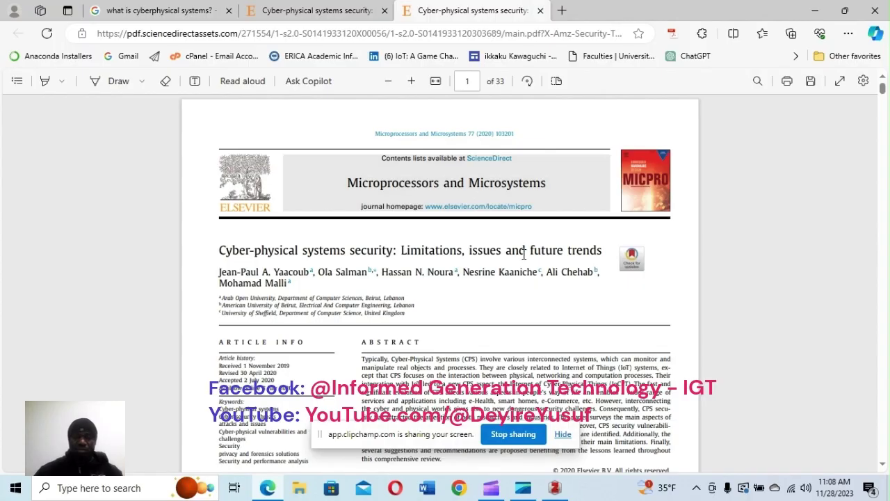
- Skim the first seven pages of the security article's PDF, including the CPS layers figure, and return to the first page
{"action": "scroll", "coordinate": [531, 240], "scroll_direction": "down", "scroll_amount": 1}
{"action": "scroll", "coordinate": [531, 240], "scroll_direction": "up", "scroll_amount": 1}
{"action": "scroll", "coordinate": [530, 240], "scroll_direction": "up", "scroll_amount": 1}
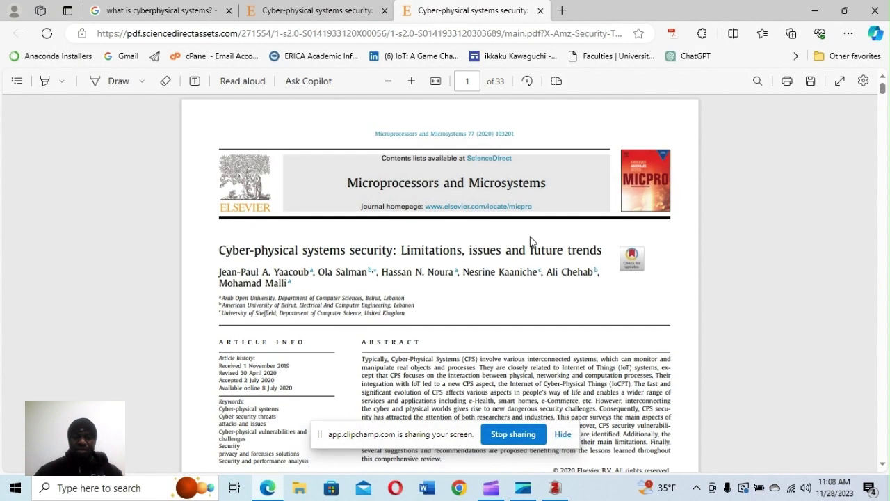
{"action": "scroll", "coordinate": [568, 292], "scroll_direction": "down", "scroll_amount": 3}
{"action": "scroll", "coordinate": [562, 290], "scroll_direction": "up", "scroll_amount": 3}
{"action": "scroll", "coordinate": [598, 259], "scroll_direction": "down", "scroll_amount": 10}
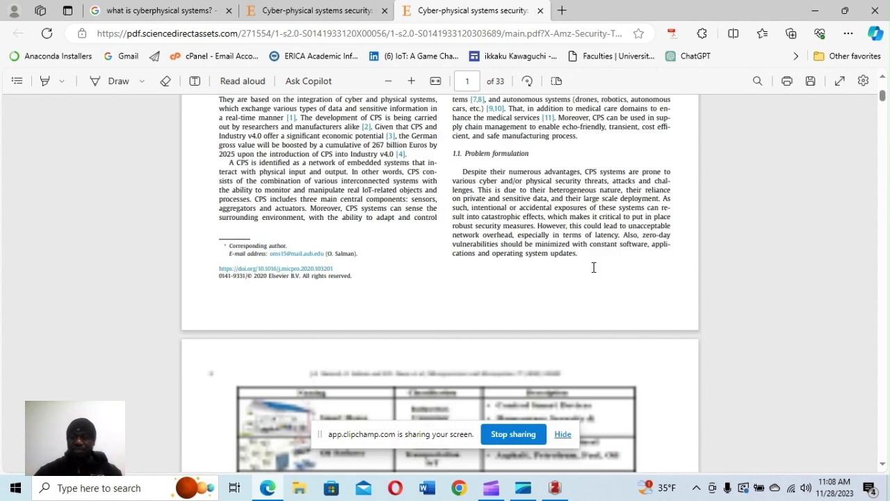
{"action": "scroll", "coordinate": [595, 267], "scroll_direction": "down", "scroll_amount": 10}
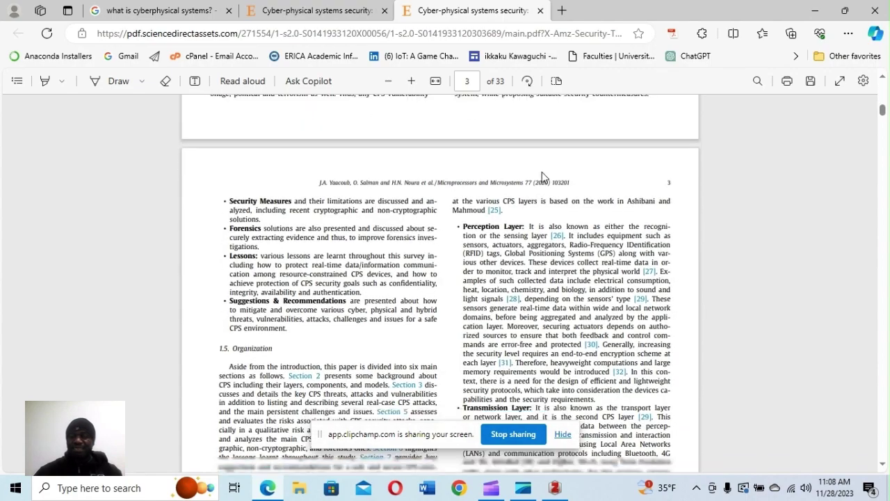
{"action": "scroll", "coordinate": [536, 221], "scroll_direction": "down", "scroll_amount": 20}
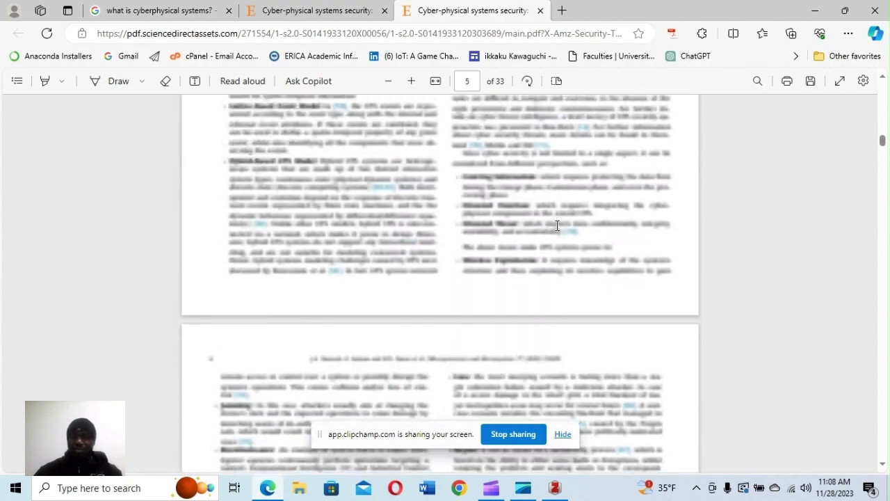
{"action": "scroll", "coordinate": [557, 228], "scroll_direction": "down", "scroll_amount": 20}
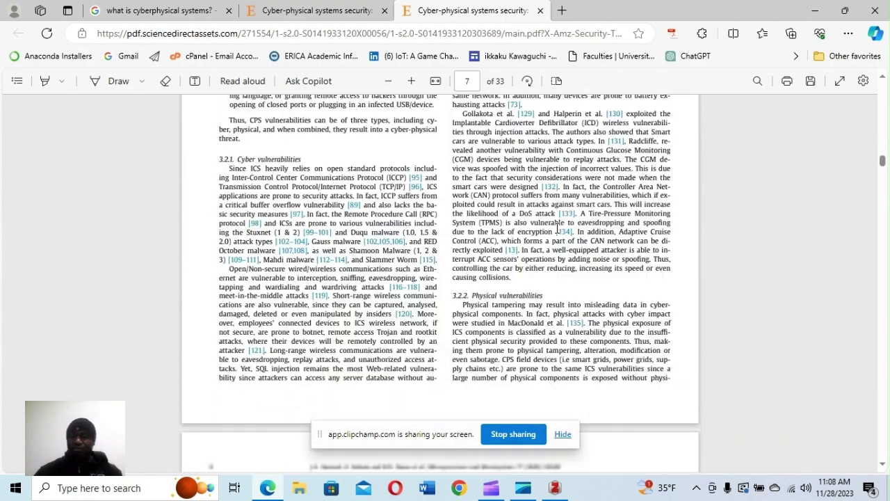
{"action": "scroll", "coordinate": [556, 228], "scroll_direction": "up", "scroll_amount": 20}
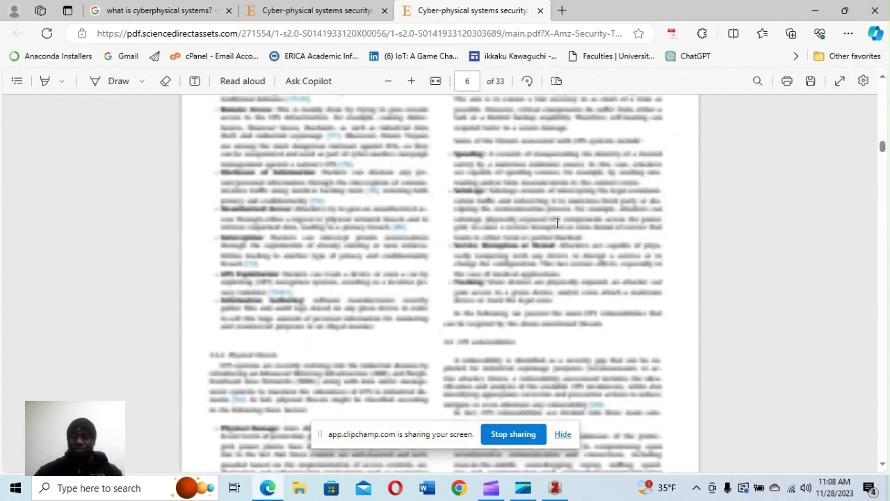
{"action": "scroll", "coordinate": [554, 219], "scroll_direction": "up", "scroll_amount": 20}
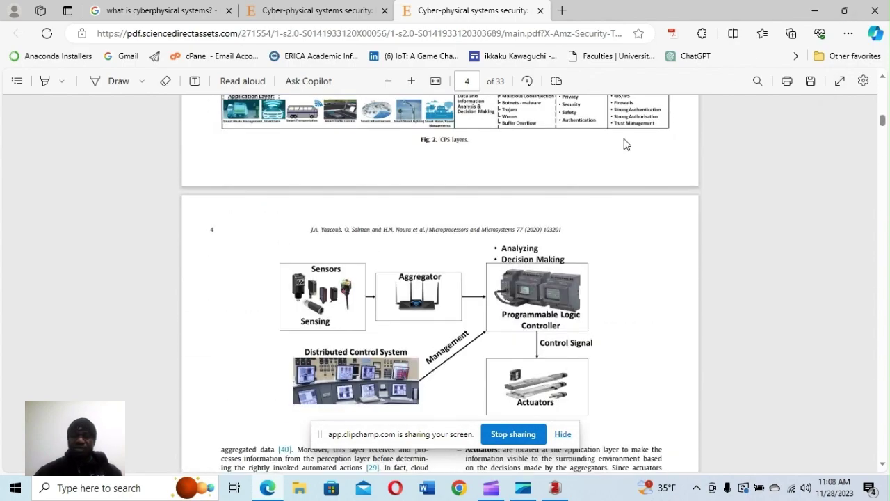
{"action": "scroll", "coordinate": [609, 136], "scroll_direction": "up", "scroll_amount": 10}
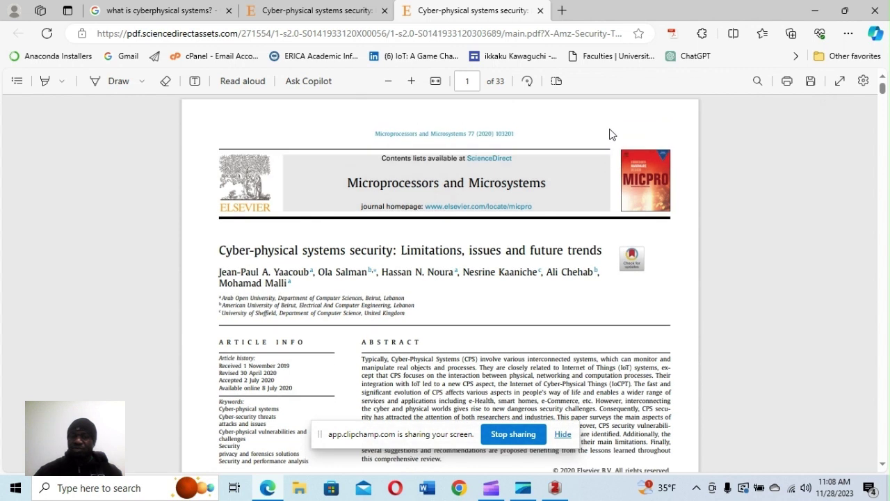
- Save the open PDF to the "Academic Workshop" collection with the Zotero Connector extension and return to the Google Scholar results
{"action": "left_click", "coordinate": [702, 34]}
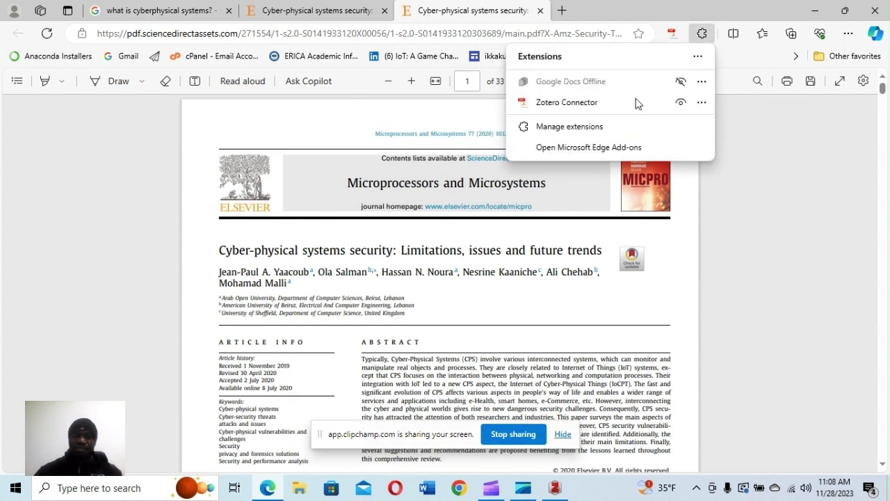
{"action": "left_click", "coordinate": [592, 109]}
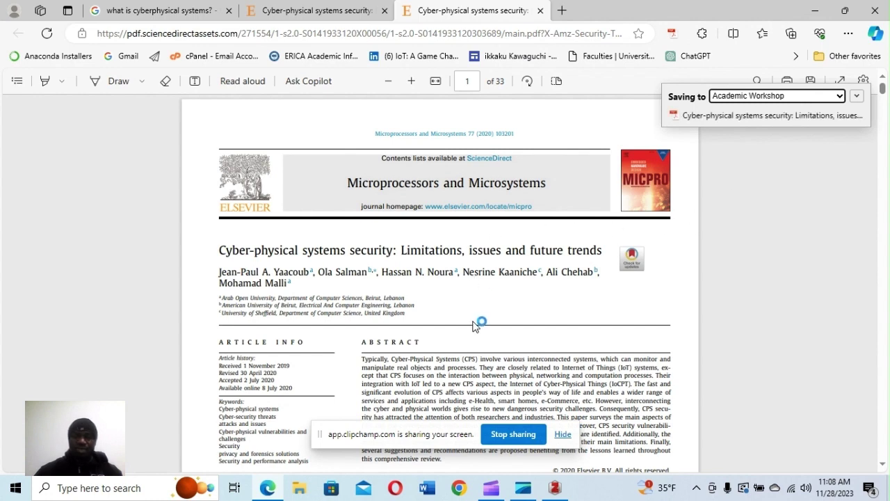
{"action": "left_click", "coordinate": [269, 12]}
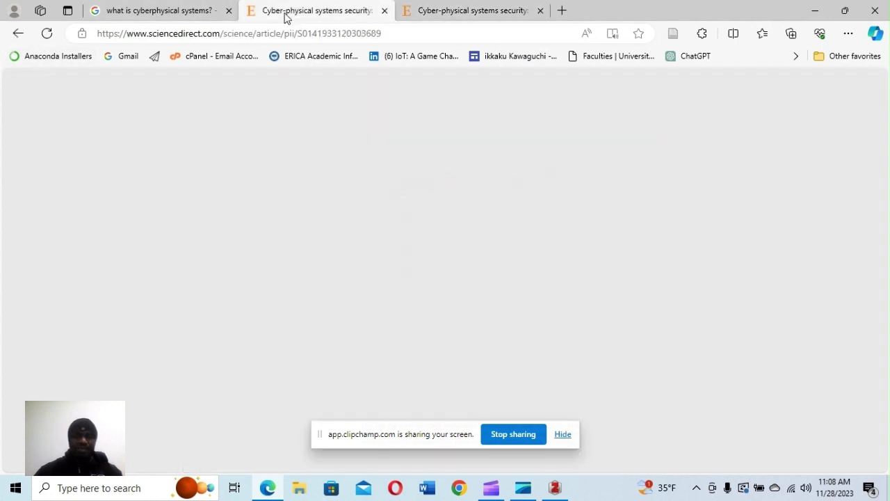
{"action": "left_click", "coordinate": [18, 34]}
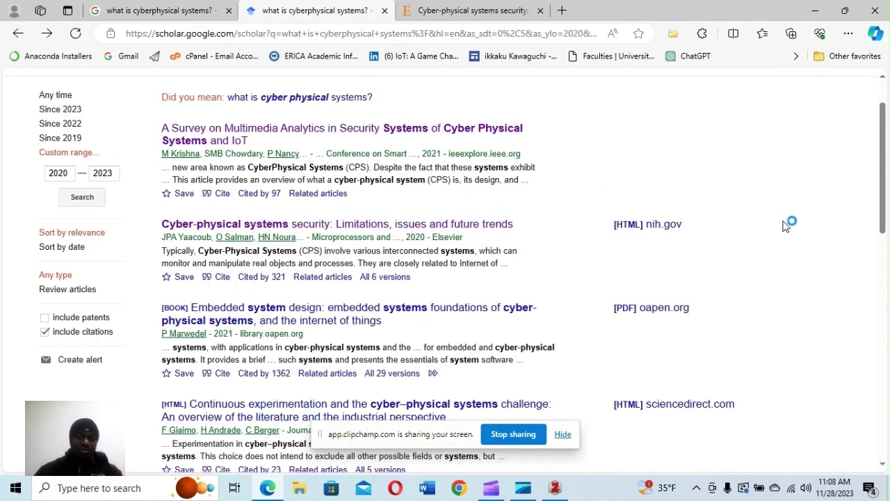
- View the ScienceDirect page of the 2023 article "Analysis of Safety and Security Challenges and Opportunities Related to Cyber-physical Systems" and return to the results
{"action": "scroll", "coordinate": [786, 226], "scroll_direction": "down", "scroll_amount": 3}
{"action": "scroll", "coordinate": [780, 221], "scroll_direction": "down", "scroll_amount": 3}
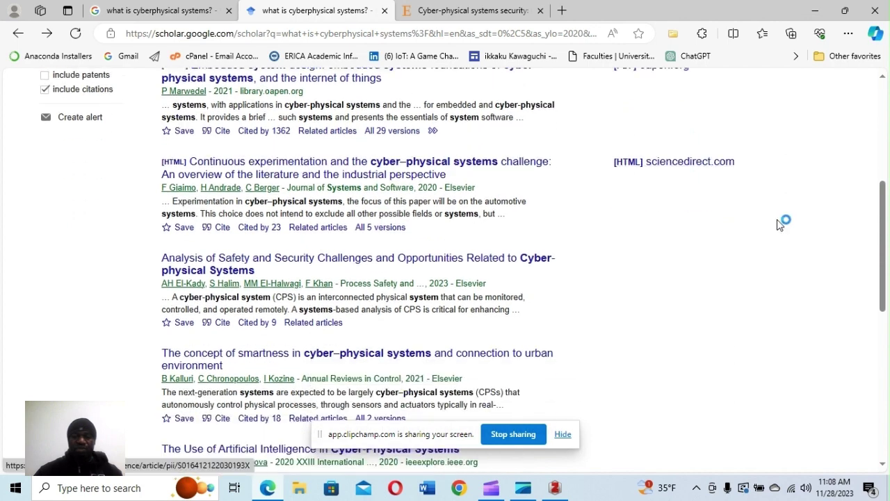
{"action": "scroll", "coordinate": [777, 221], "scroll_direction": "down", "scroll_amount": 2}
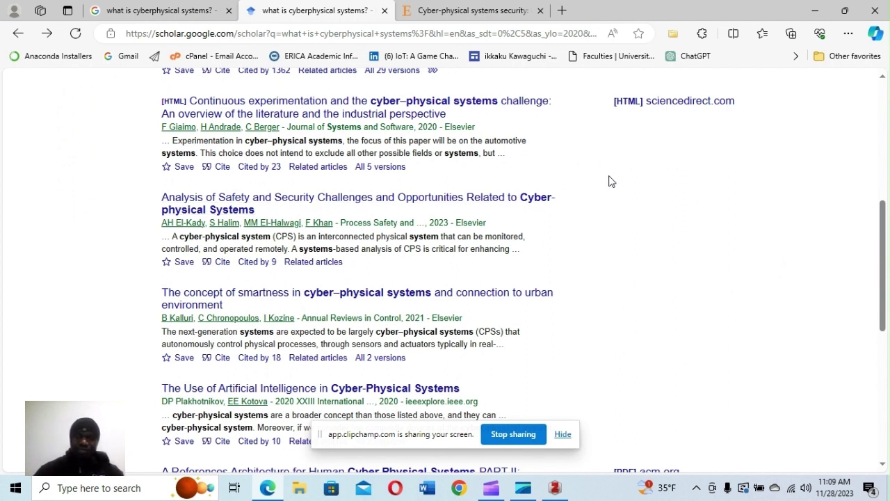
{"action": "left_click", "coordinate": [458, 204]}
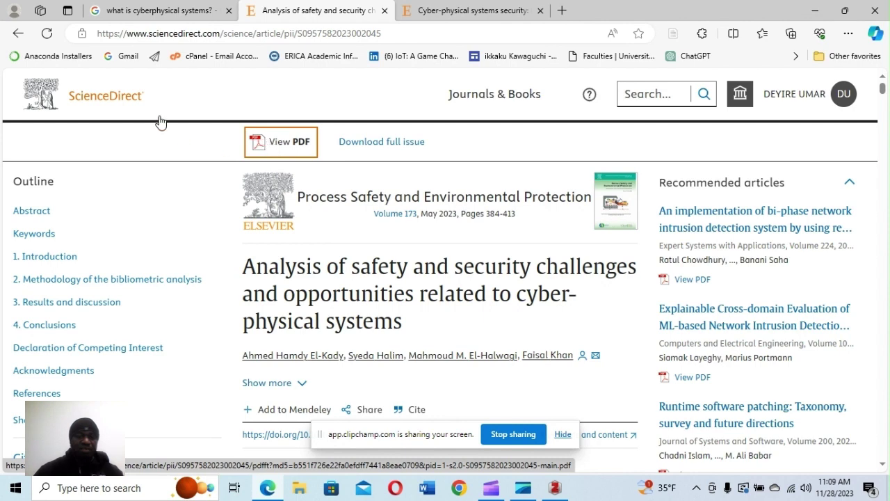
{"action": "left_click", "coordinate": [19, 36]}
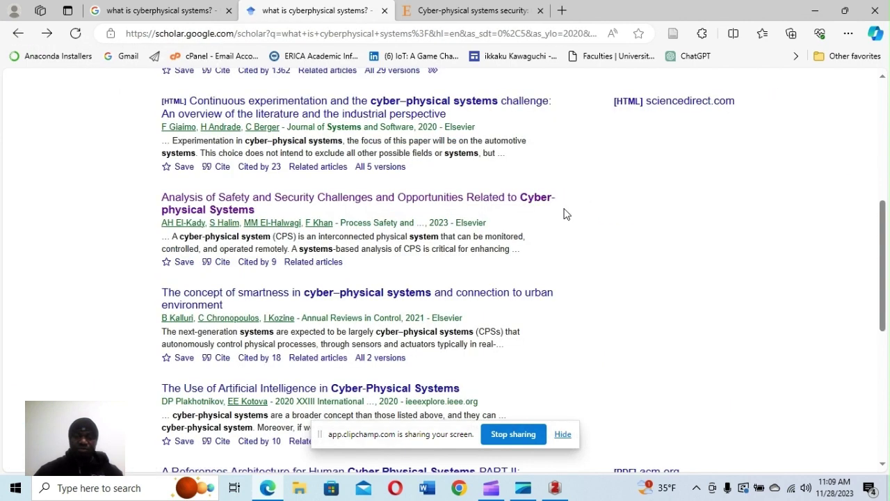
- Open "The Use of Artificial Intelligence in Cyber-Physical Systems" on IEEE Xplore and request its PDF
{"action": "scroll", "coordinate": [417, 252], "scroll_direction": "down", "scroll_amount": 2}
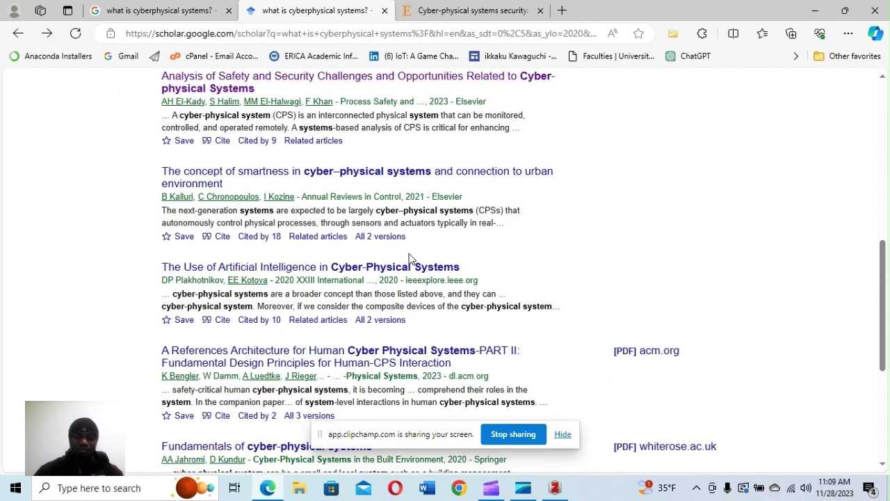
{"action": "left_click", "coordinate": [410, 270]}
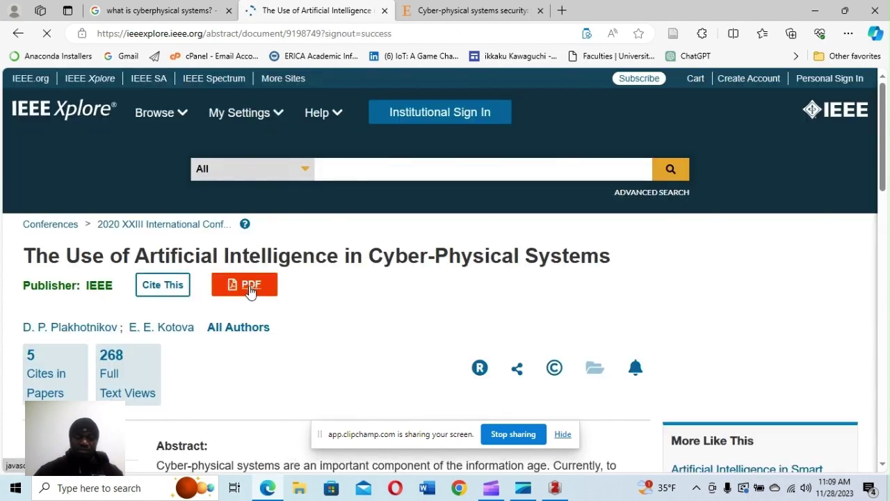
{"action": "left_click", "coordinate": [247, 285]}
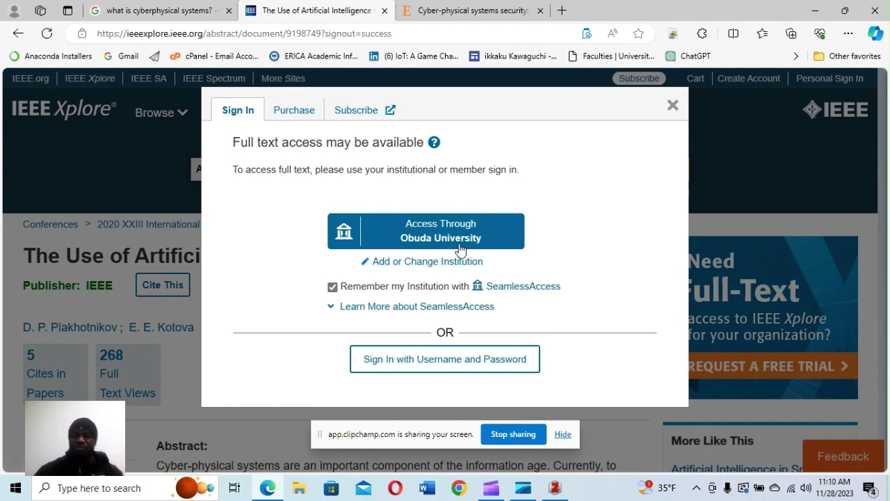
- Remove Obuda University from the remembered institutions and open the search for another institution
{"action": "left_click", "coordinate": [441, 261]}
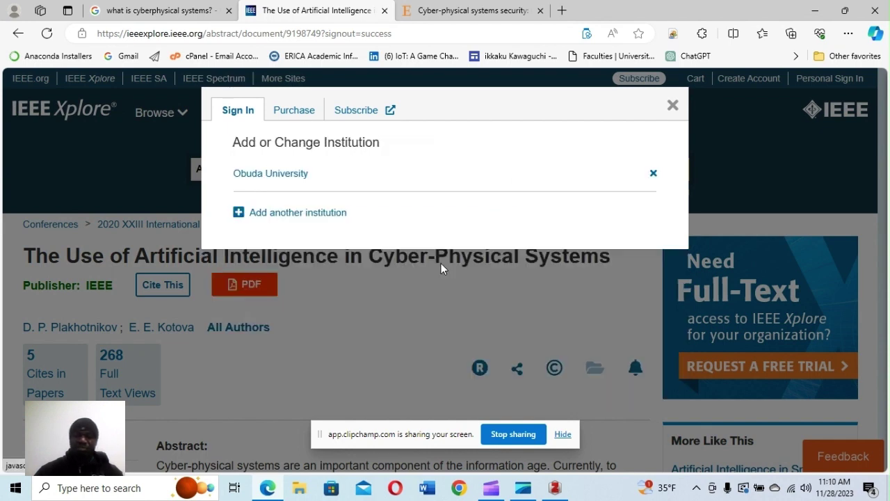
{"action": "left_click", "coordinate": [654, 173]}
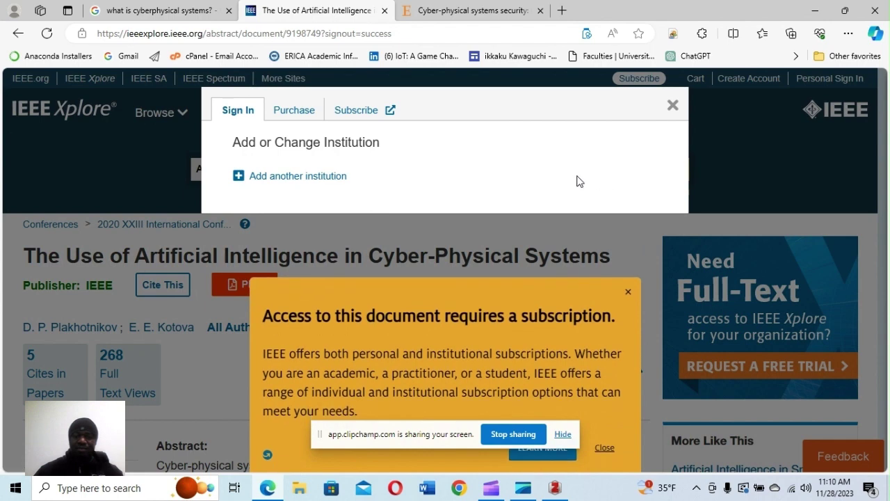
{"action": "left_click", "coordinate": [330, 175]}
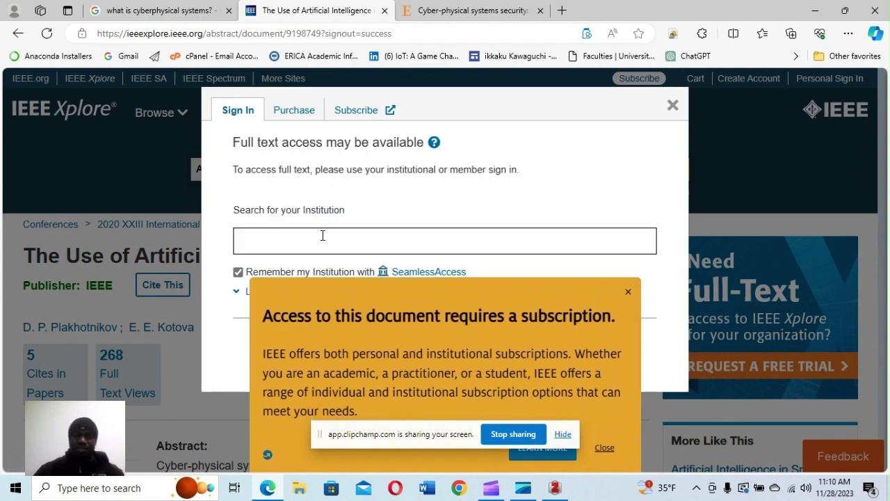
- Search the institution list for "University of Ibadan" and dismiss the subscription notice covering the suggestions
{"action": "type", "text": "University"}
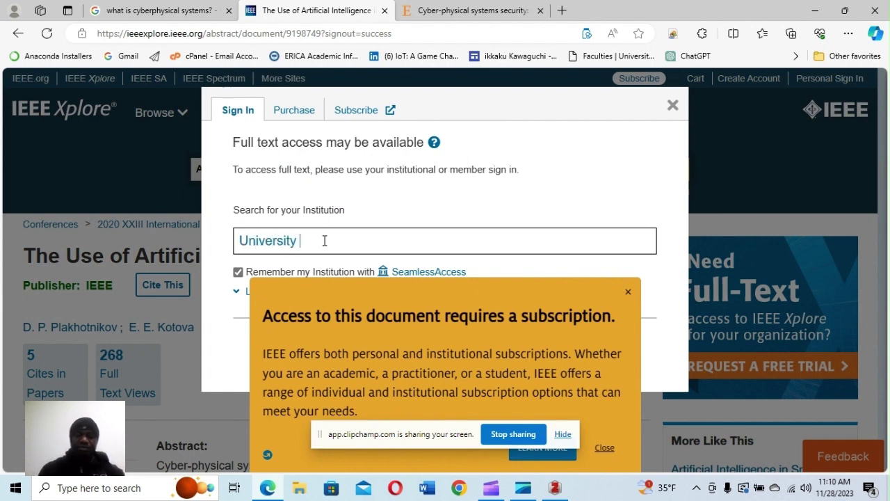
{"action": "type", "text": " of Ibadan"}
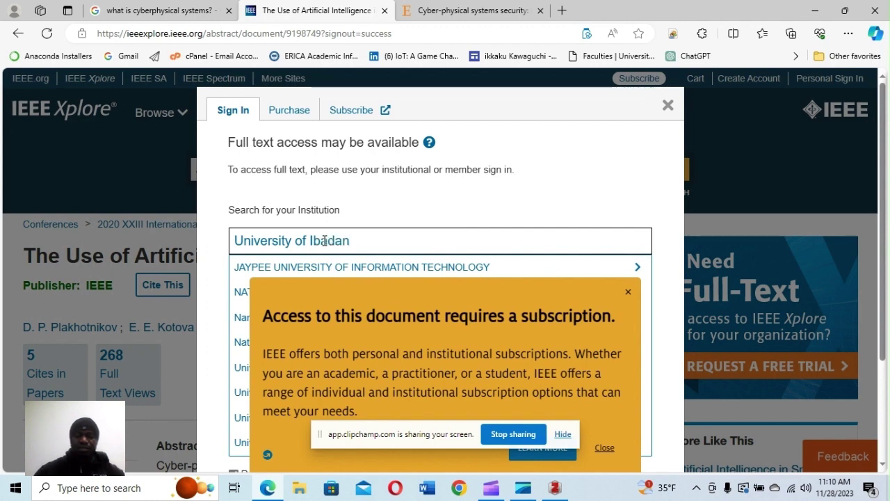
{"action": "left_click", "coordinate": [628, 291]}
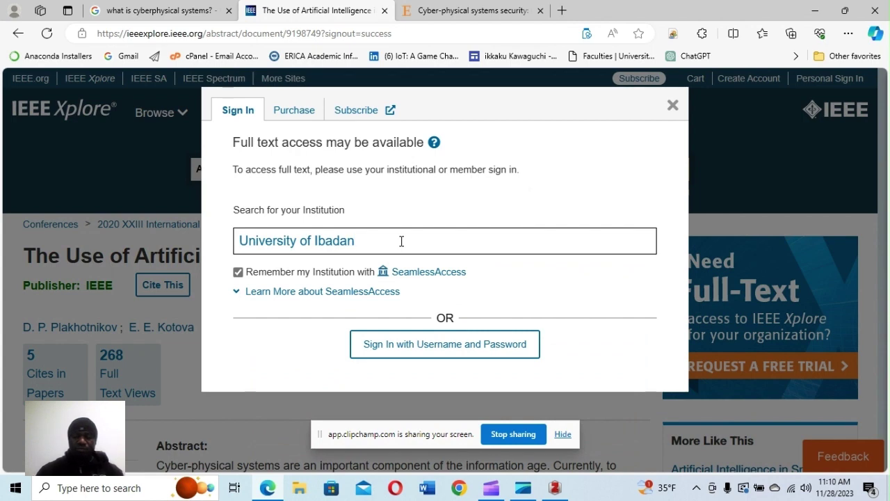
- Replace the institution search with "Taraba State University"
{"action": "key", "text": "BackSpace"}
{"action": "key", "text": "BackSpace"}
{"action": "key", "text": "BackSpace"}
{"action": "key", "text": "BackSpace"}
{"action": "key", "text": "BackSpace"}
{"action": "key", "text": "BackSpace"}
{"action": "key", "text": "BackSpace"}
{"action": "key", "text": "BackSpace"}
{"action": "key", "text": "BackSpace"}
{"action": "key", "text": "BackSpace"}
{"action": "key", "text": "BackSpace"}
{"action": "key", "text": "BackSpace"}
{"action": "key", "text": "BackSpace"}
{"action": "key", "text": "BackSpace"}
{"action": "key", "text": "BackSpace"}
{"action": "key", "text": "BackSpace"}
{"action": "key", "text": "BackSpace"}
{"action": "key", "text": "BackSpace"}
{"action": "key", "text": "BackSpace"}
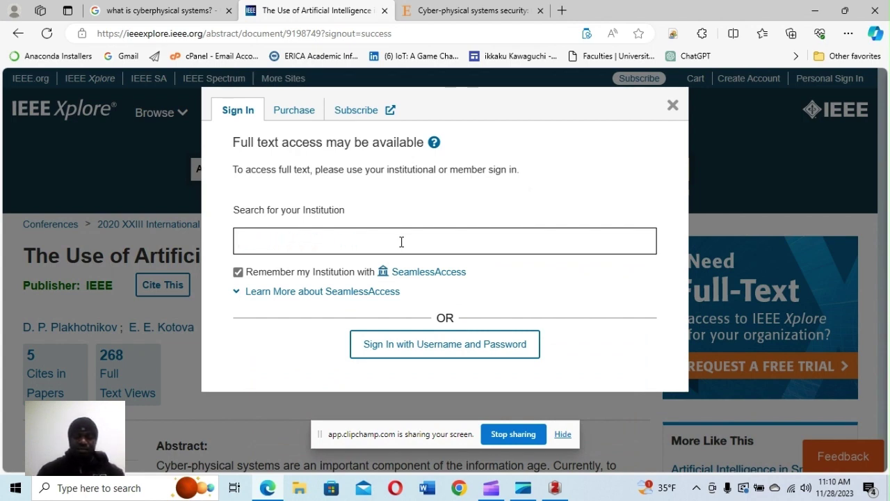
{"action": "type", "text": "Taraba State"}
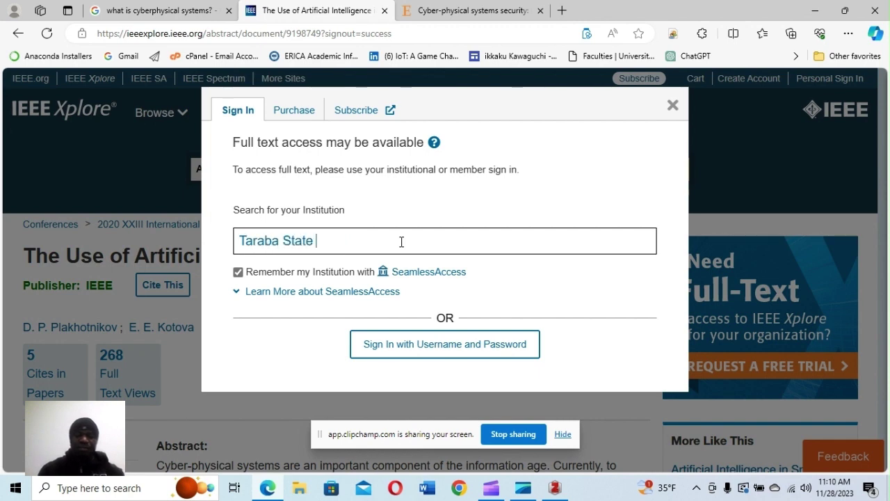
{"action": "type", "text": " University"}
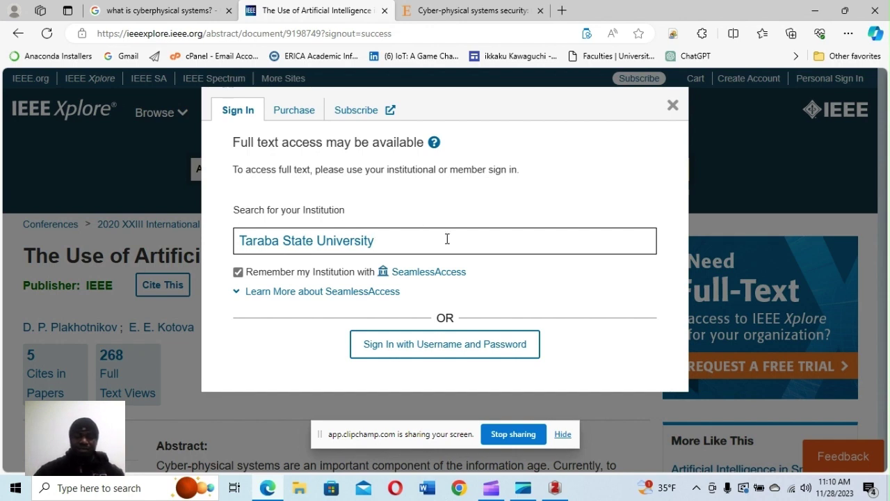
- Search for "Budapest University of Tec" instead and choose Budapest University of Technology and Economics to open its sign-in page
{"action": "key", "text": "BackSpace"}
{"action": "key", "text": "BackSpace"}
{"action": "key", "text": "BackSpace"}
{"action": "key", "text": "BackSpace"}
{"action": "key", "text": "BackSpace"}
{"action": "key", "text": "BackSpace"}
{"action": "key", "text": "BackSpace"}
{"action": "key", "text": "BackSpace"}
{"action": "key", "text": "BackSpace"}
{"action": "key", "text": "BackSpace"}
{"action": "key", "text": "BackSpace"}
{"action": "key", "text": "BackSpace"}
{"action": "key", "text": "BackSpace"}
{"action": "key", "text": "BackSpace"}
{"action": "key", "text": "BackSpace"}
{"action": "key", "text": "BackSpace"}
{"action": "key", "text": "BackSpace"}
{"action": "key", "text": "BackSpace"}
{"action": "key", "text": "BackSpace"}
{"action": "key", "text": "BackSpace"}
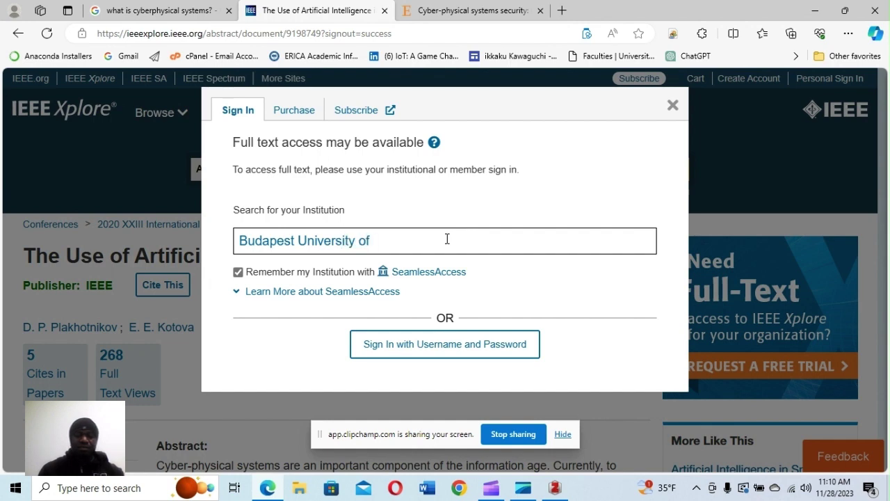
{"action": "type", "text": "T"}
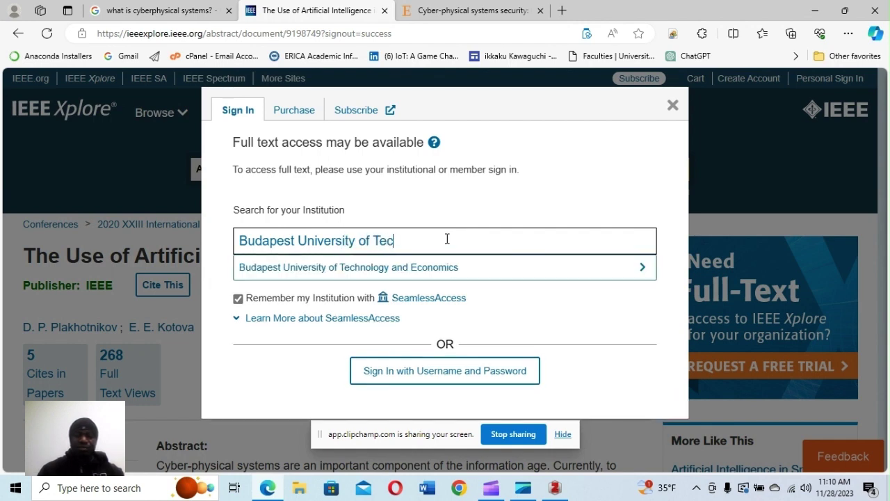
{"action": "type", "text": "ec"}
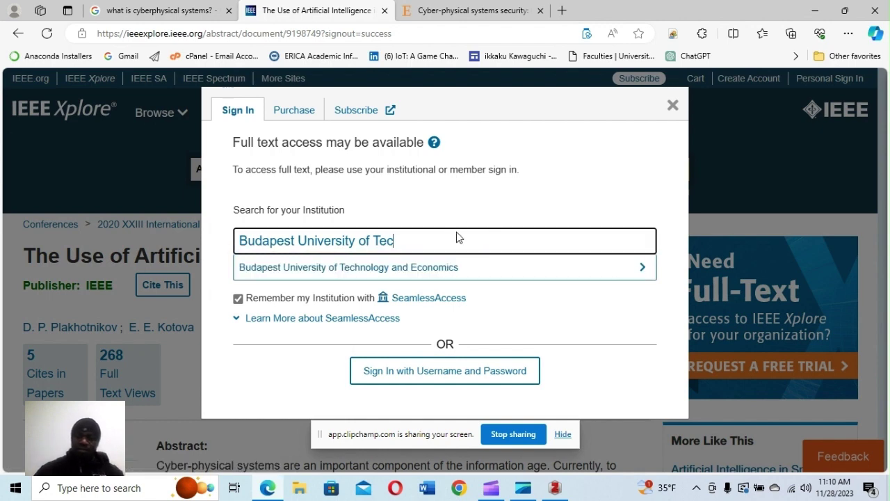
{"action": "left_click", "coordinate": [465, 271]}
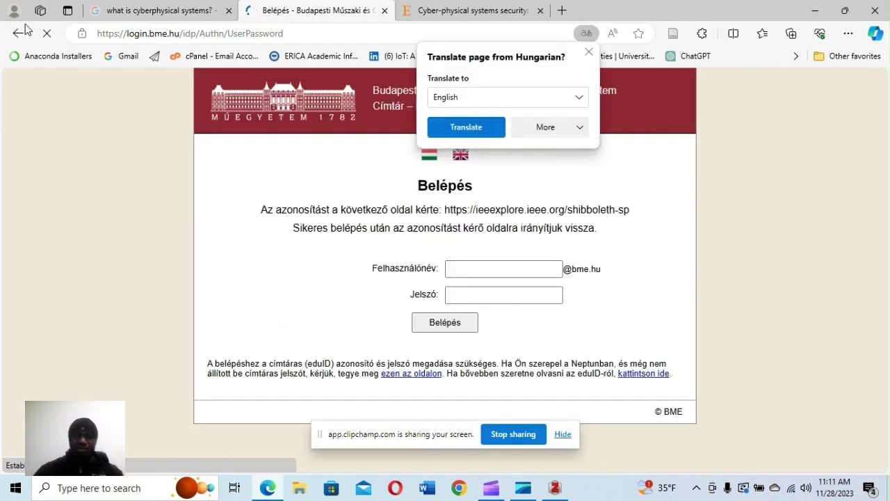
- Leave the university login page, return to the IEEE Xplore article and close its full-text sign-in dialog
{"action": "left_click", "coordinate": [21, 31]}
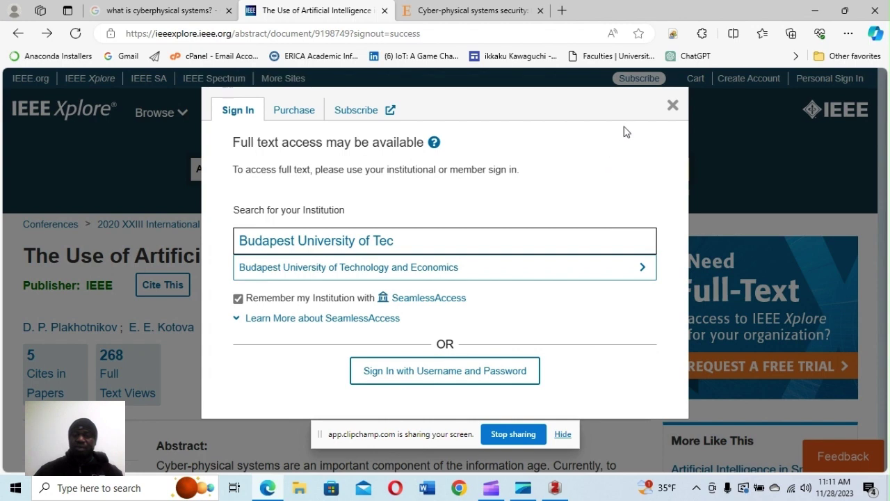
{"action": "scroll", "coordinate": [668, 113], "scroll_direction": "down", "scroll_amount": 1}
{"action": "left_click", "coordinate": [673, 81]}
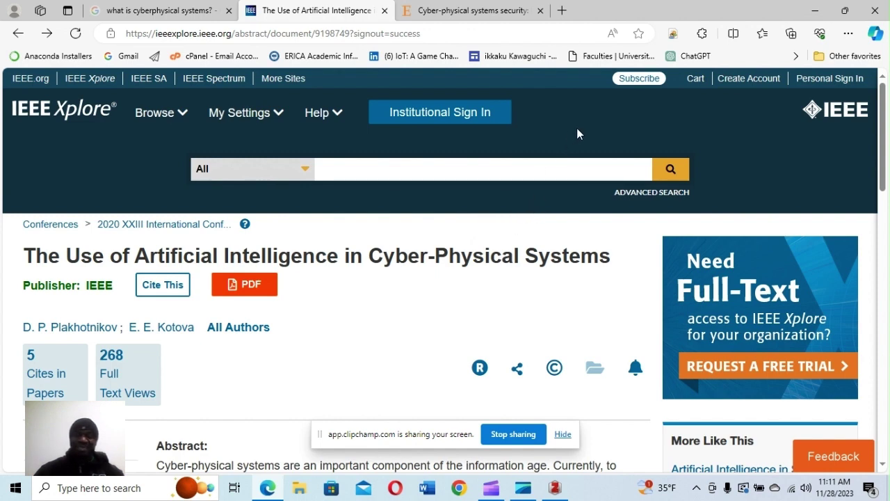
- Open sci-hub.hkvisa.net in a new browser tab
{"action": "left_click", "coordinate": [564, 10]}
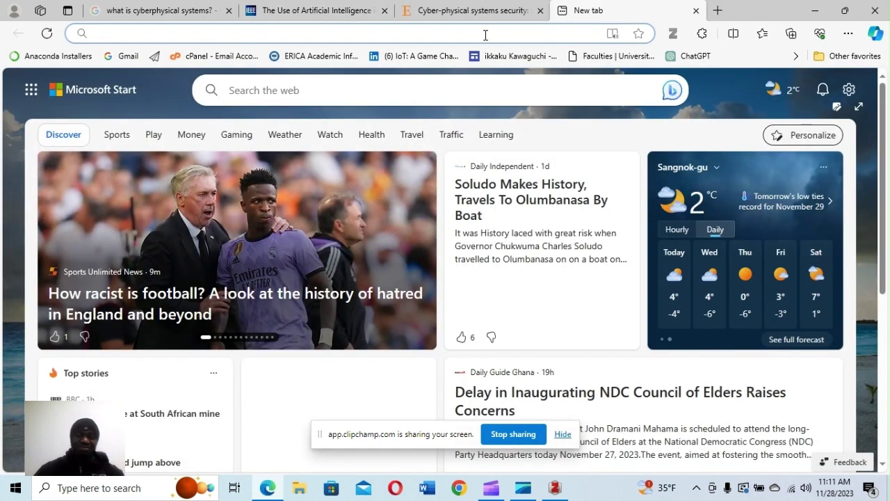
{"action": "left_click", "coordinate": [499, 32]}
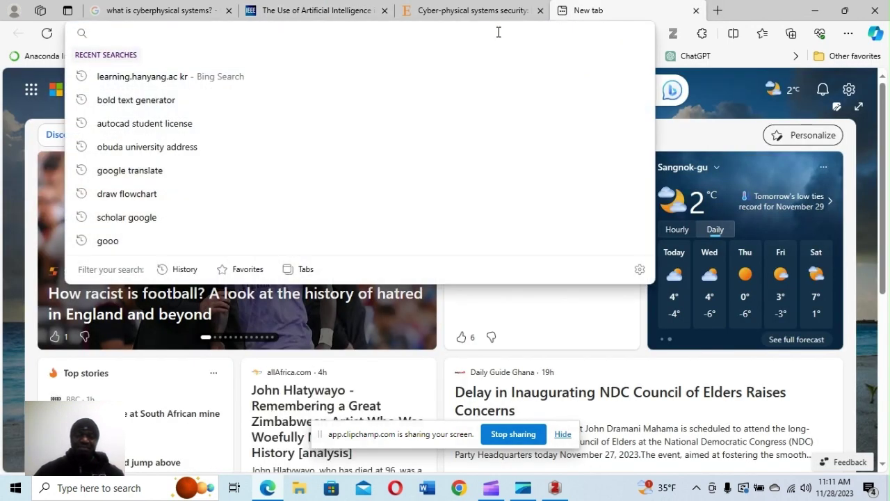
{"action": "type", "text": "sci"}
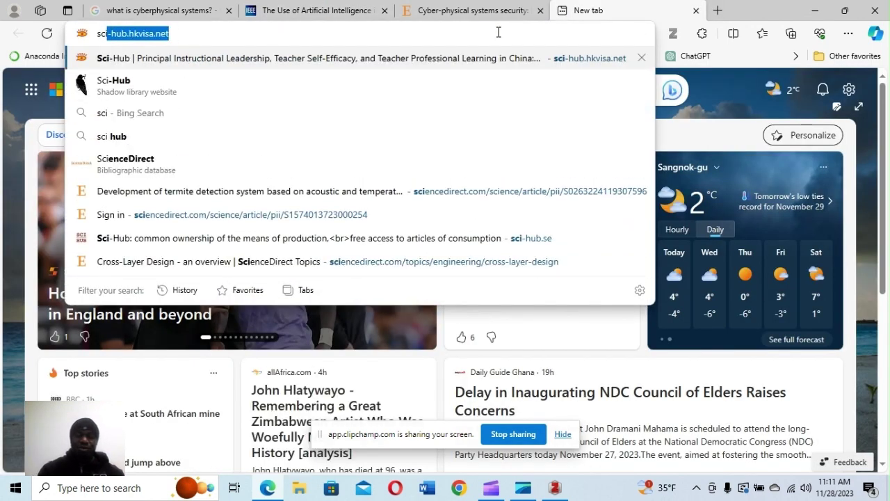
{"action": "type", "text": "-hub"}
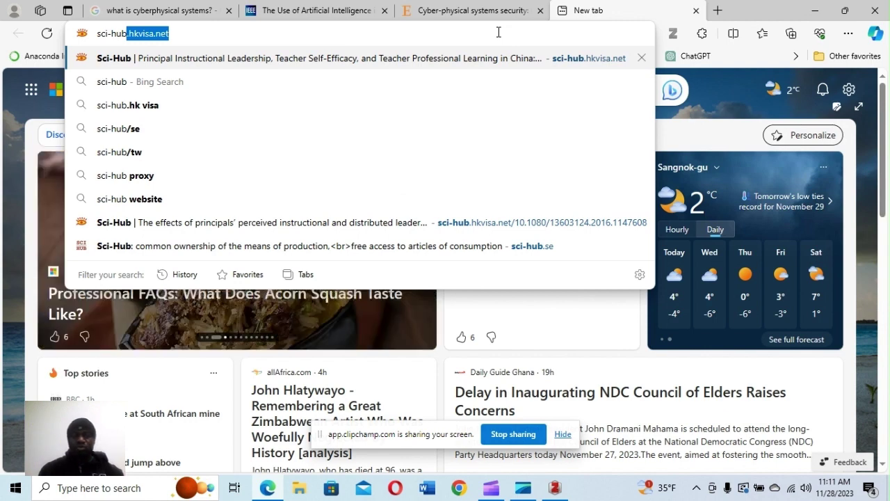
{"action": "type", "text": "."}
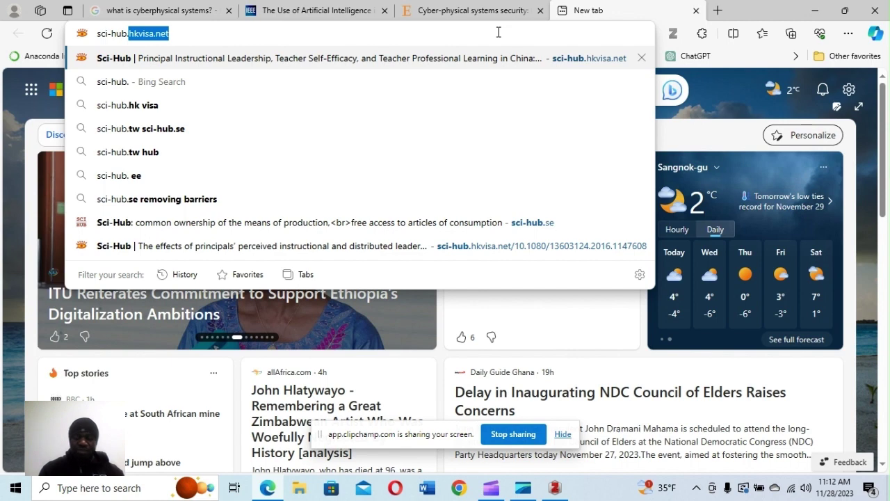
{"action": "key", "text": "Return"}
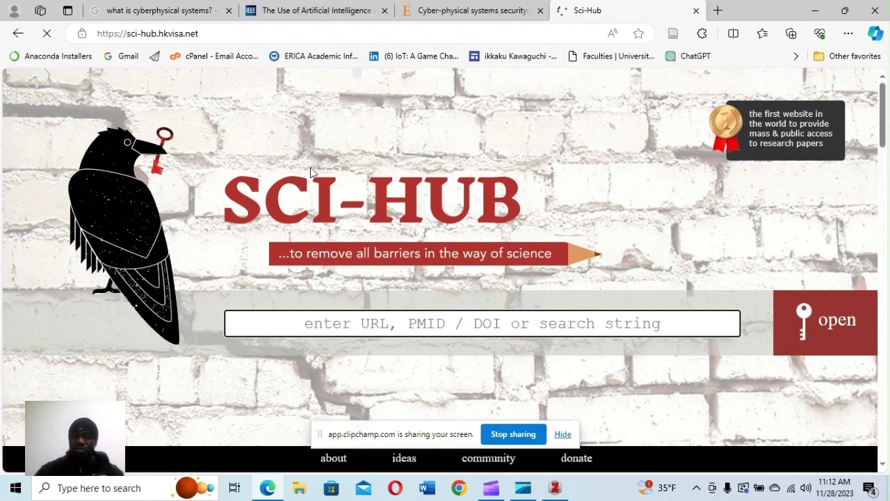
- Return to the IEEE article "The Use of Artificial Intelligence in Cyber-Physical Systems" and copy its DOI, 10.1109/SCM50615.2020.9198749
{"action": "left_click", "coordinate": [446, 12]}
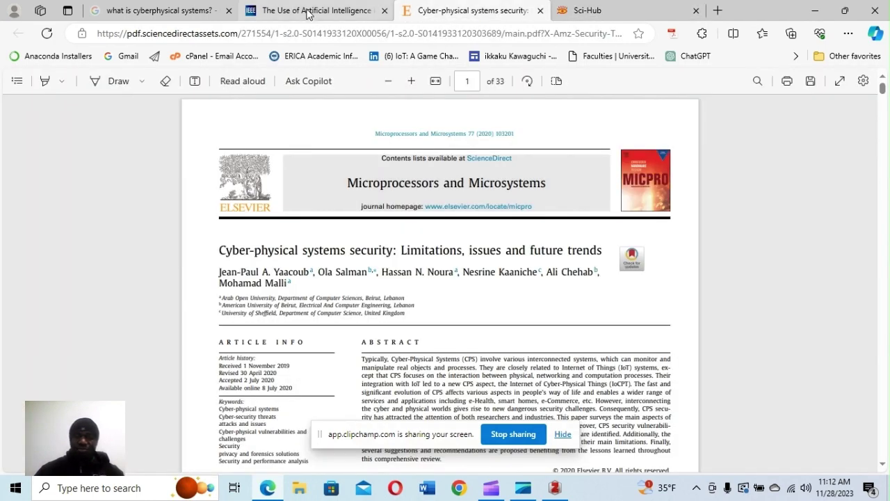
{"action": "left_click", "coordinate": [310, 12]}
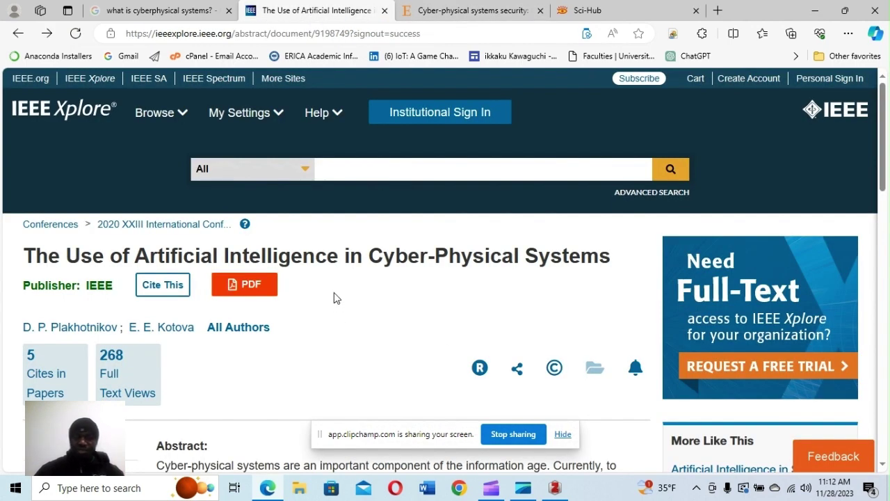
{"action": "scroll", "coordinate": [334, 293], "scroll_direction": "down", "scroll_amount": 2}
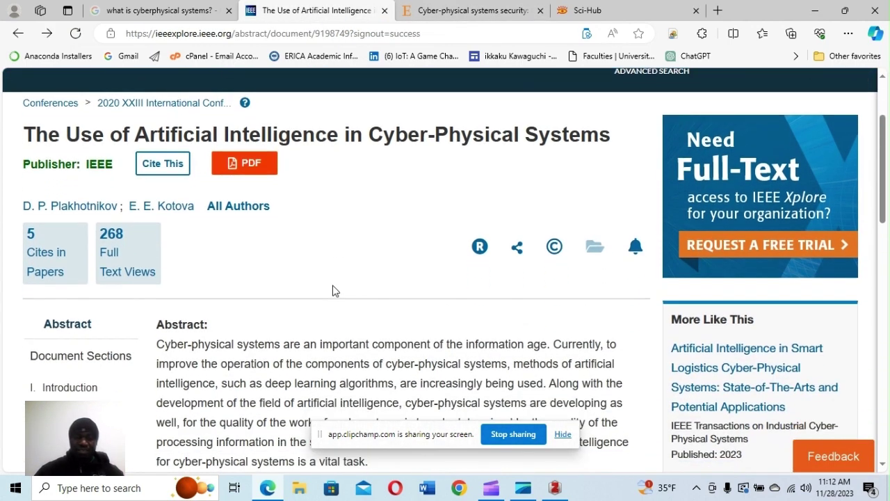
{"action": "scroll", "coordinate": [332, 285], "scroll_direction": "up", "scroll_amount": 1}
{"action": "scroll", "coordinate": [333, 285], "scroll_direction": "down", "scroll_amount": 1}
{"action": "scroll", "coordinate": [332, 284], "scroll_direction": "down", "scroll_amount": 2}
{"action": "scroll", "coordinate": [358, 270], "scroll_direction": "down", "scroll_amount": 1}
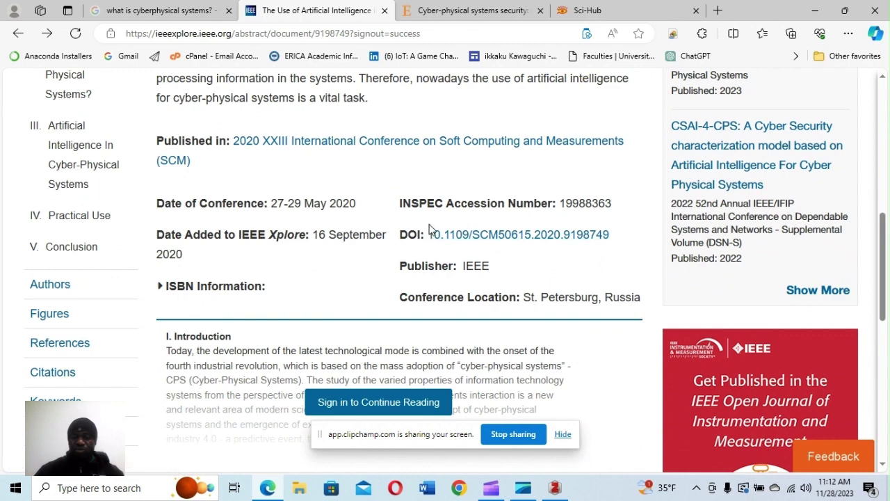
{"action": "left_click_drag", "start_coordinate": [430, 228], "coordinate": [430, 203]}
{"action": "left_click", "coordinate": [621, 238]}
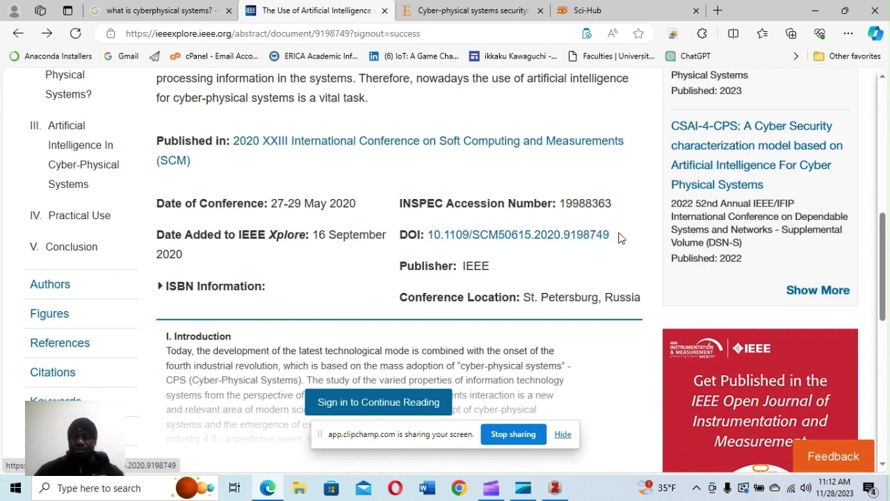
{"action": "left_click_drag", "start_coordinate": [617, 239], "coordinate": [427, 236]}
{"action": "key", "text": "ctrl+c"}
{"action": "scroll", "coordinate": [545, 241], "scroll_direction": "down", "scroll_amount": 2}
{"action": "scroll", "coordinate": [550, 244], "scroll_direction": "up", "scroll_amount": 2}
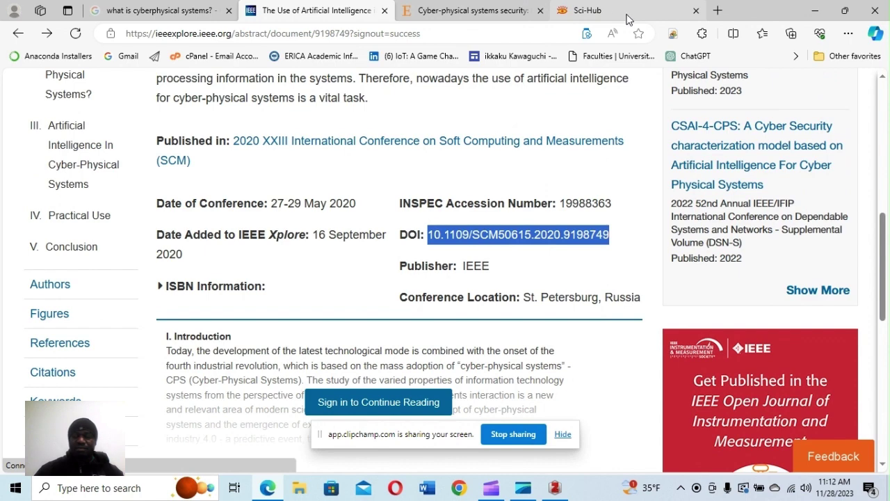
- Enter the copied DOI 10.1109/SCM50615.2020.9198749 in the Sci-Hub search and open the paper
{"action": "left_click", "coordinate": [650, 8]}
{"action": "left_click", "coordinate": [413, 321]}
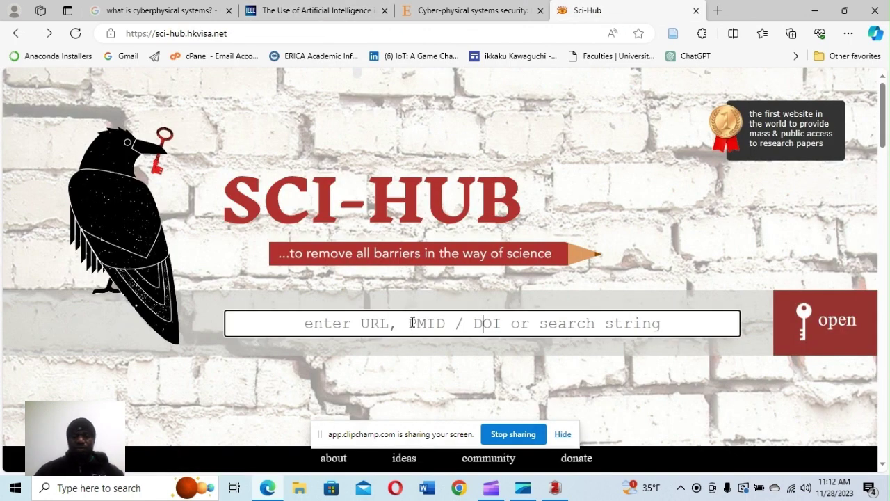
{"action": "key", "text": "ctrl+v"}
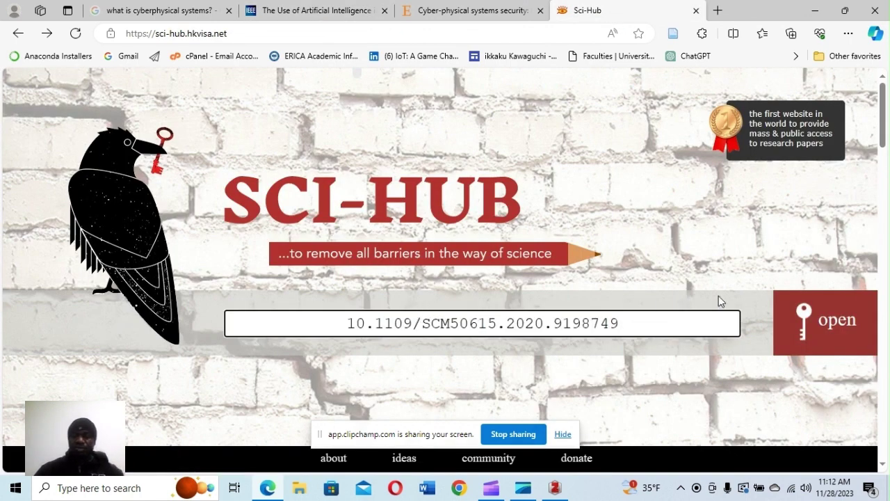
{"action": "left_click", "coordinate": [820, 326]}
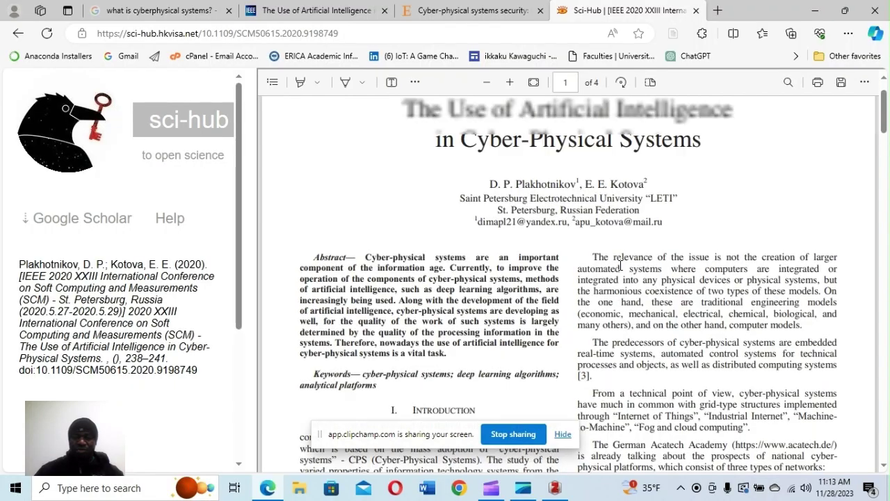
- Look over the opened paper and save it to the "Academic Workshop" collection with the Zotero Connector
{"action": "scroll", "coordinate": [621, 268], "scroll_direction": "down", "scroll_amount": 10}
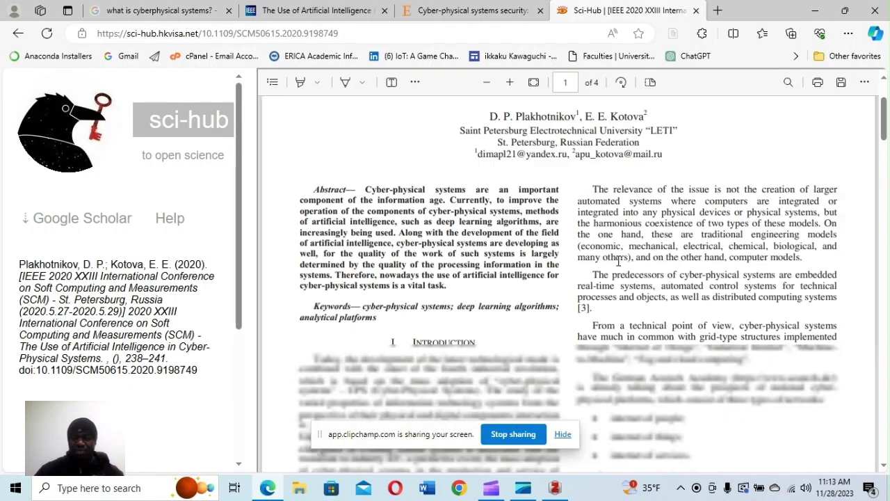
{"action": "scroll", "coordinate": [622, 267], "scroll_direction": "up", "scroll_amount": 3}
{"action": "scroll", "coordinate": [621, 268], "scroll_direction": "up", "scroll_amount": 5}
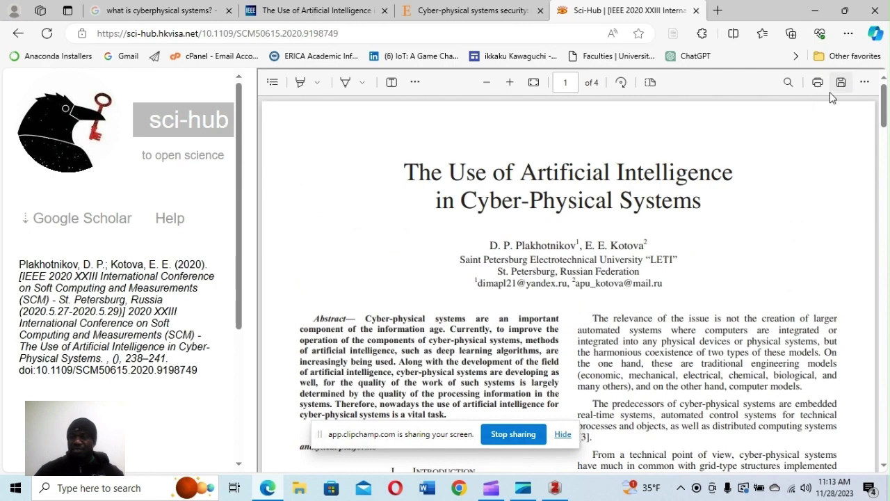
{"action": "scroll", "coordinate": [565, 198], "scroll_direction": "down", "scroll_amount": 3}
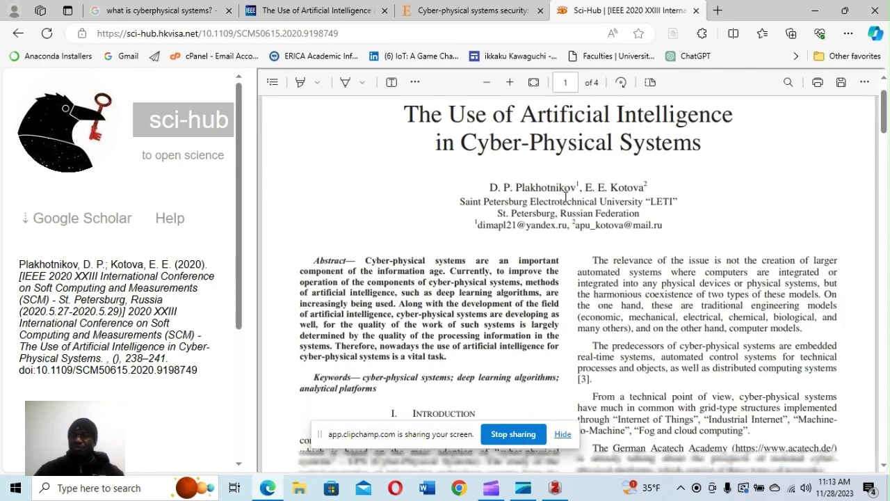
{"action": "scroll", "coordinate": [566, 199], "scroll_direction": "up", "scroll_amount": 3}
{"action": "left_click", "coordinate": [703, 34]}
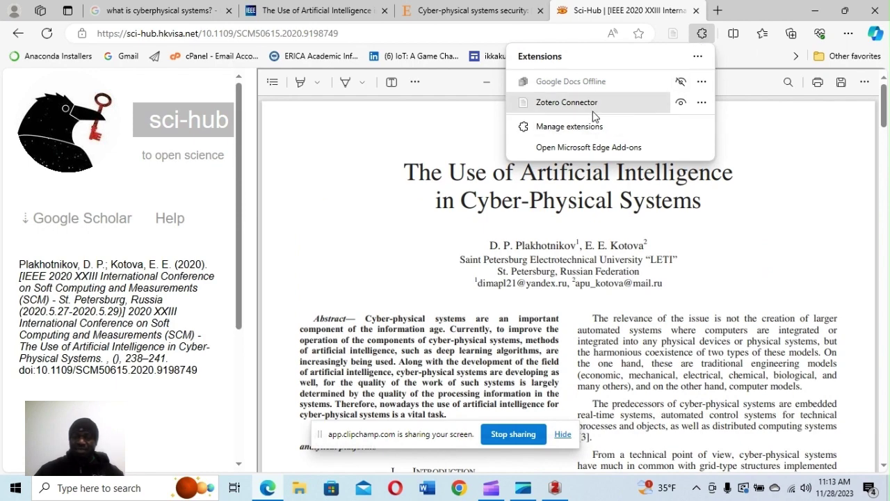
{"action": "left_click", "coordinate": [587, 109]}
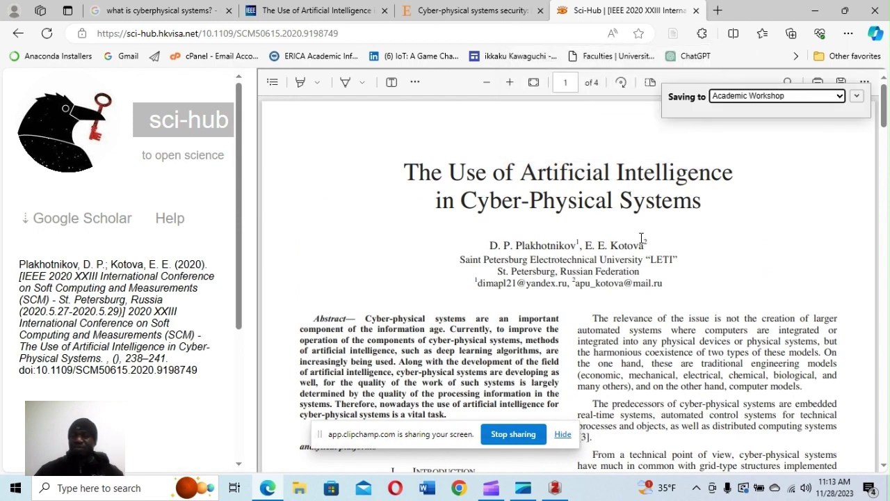
{"action": "scroll", "coordinate": [643, 238], "scroll_direction": "down", "scroll_amount": 7}
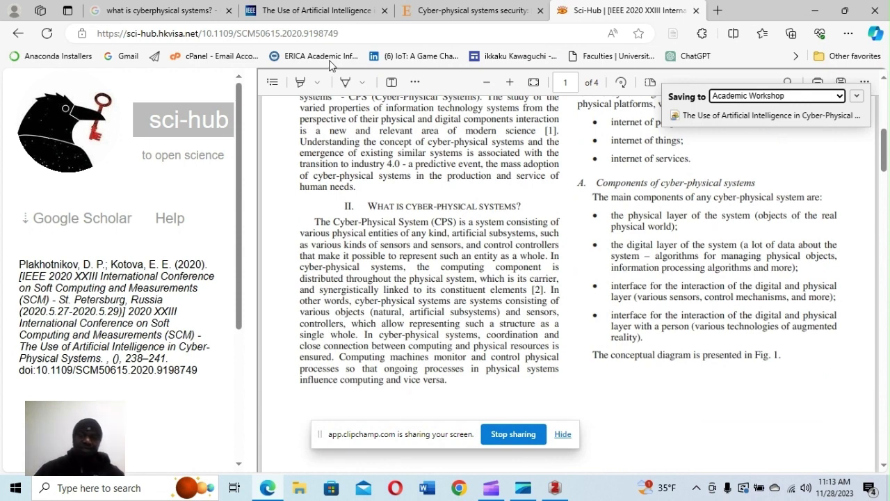
- Return from the IEEE article to the Google Scholar results and open "Ethical behaviour aspects of autonomous intelligent cyber-physical systems"
{"action": "left_click", "coordinate": [431, 11]}
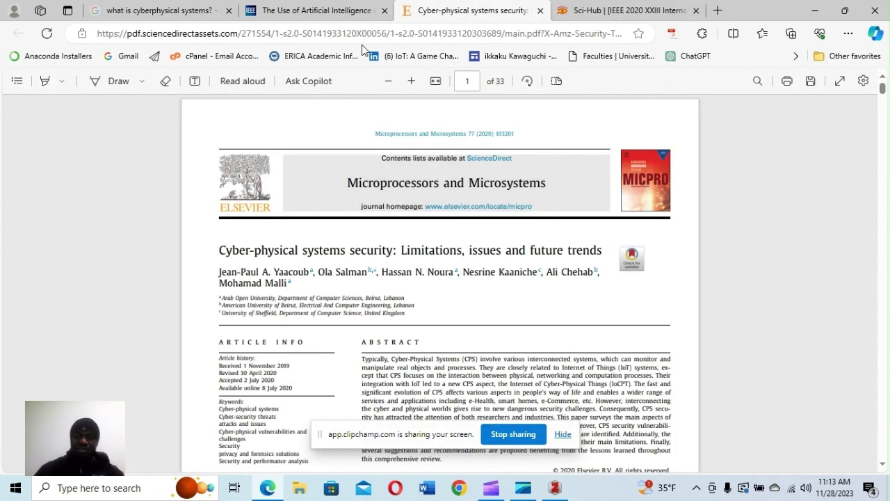
{"action": "left_click", "coordinate": [296, 13]}
{"action": "left_click", "coordinate": [18, 33]}
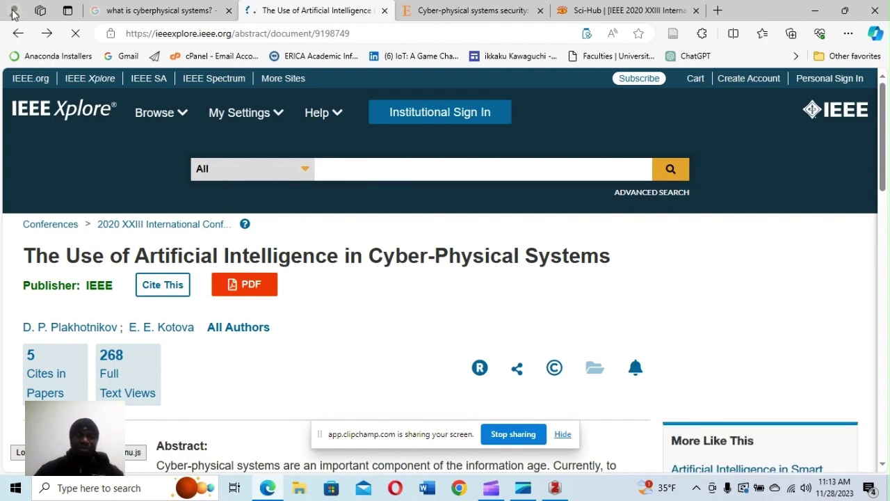
{"action": "left_click", "coordinate": [18, 36]}
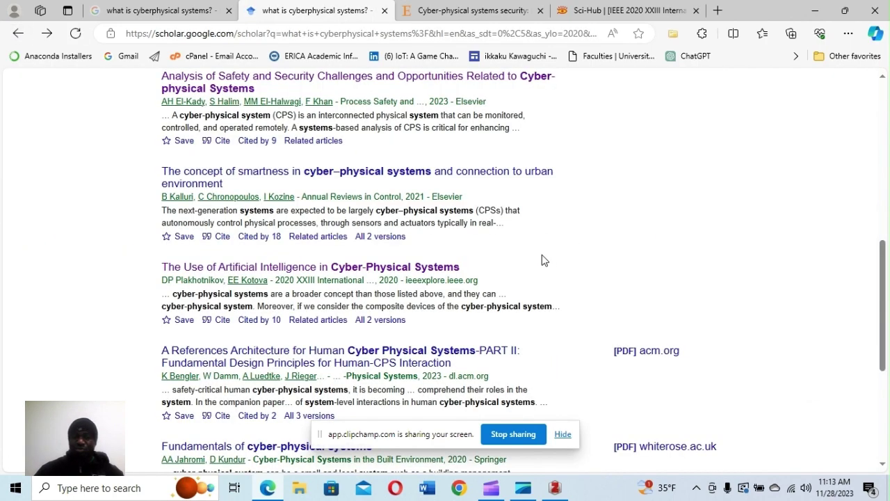
{"action": "scroll", "coordinate": [532, 264], "scroll_direction": "down", "scroll_amount": 2}
{"action": "scroll", "coordinate": [524, 266], "scroll_direction": "down", "scroll_amount": 3}
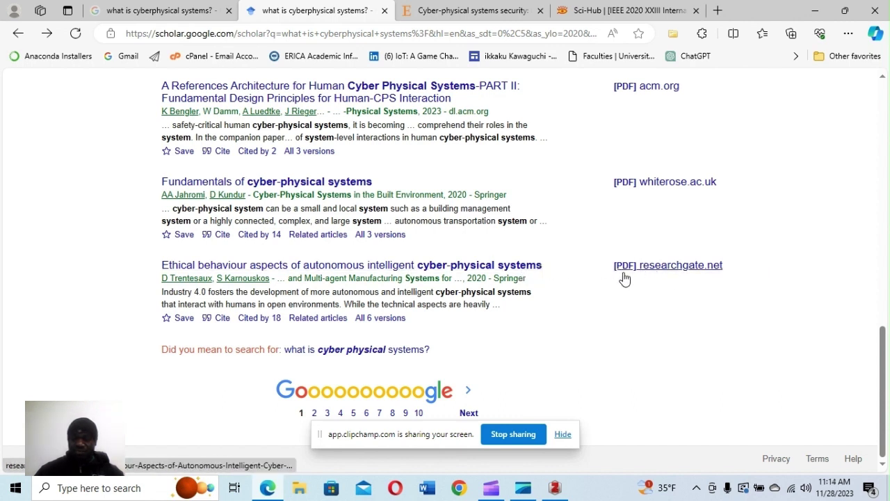
{"action": "left_click", "coordinate": [346, 267]}
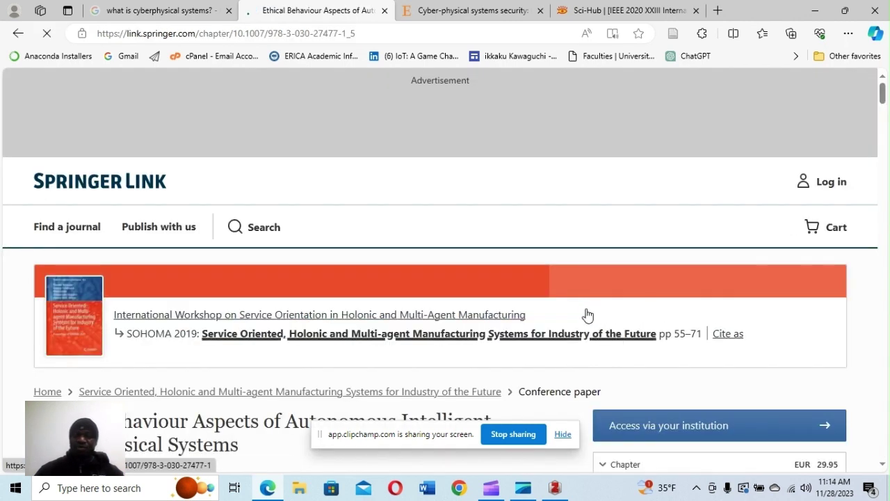
- Examine the Springer chapter page for its title, abstract, access and purchase options
{"action": "scroll", "coordinate": [667, 220], "scroll_direction": "down", "scroll_amount": 3}
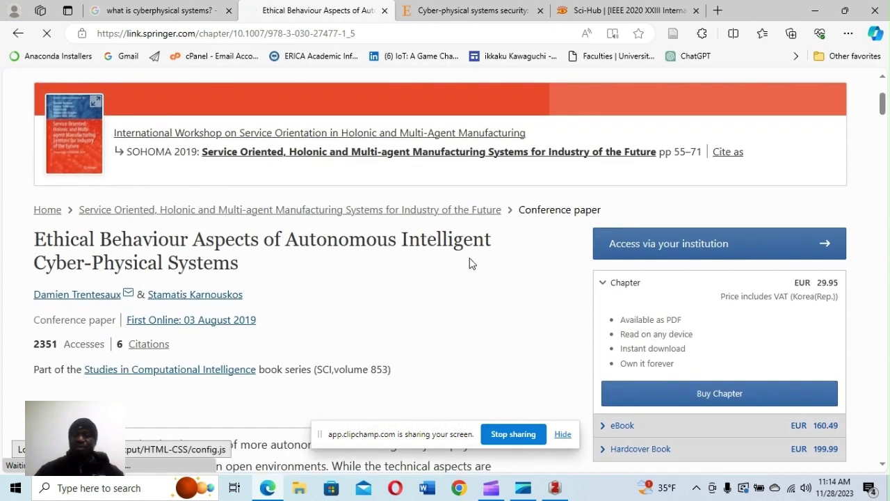
{"action": "scroll", "coordinate": [469, 265], "scroll_direction": "down", "scroll_amount": 2}
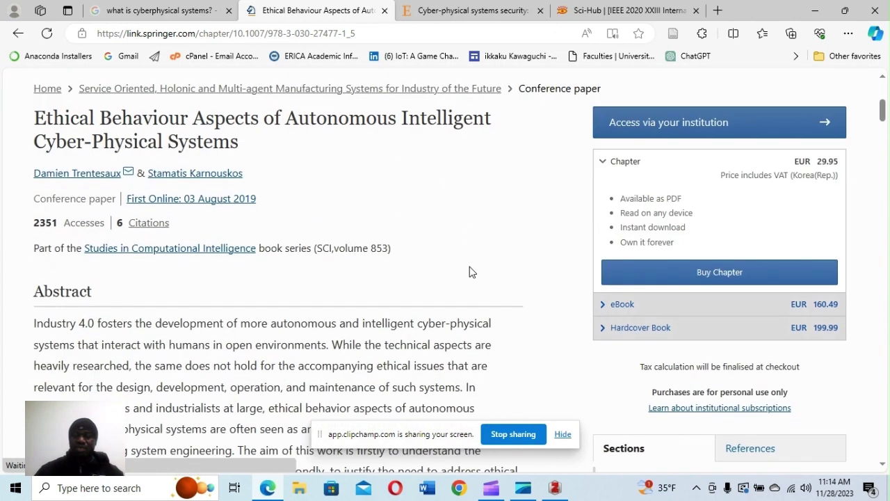
{"action": "scroll", "coordinate": [508, 262], "scroll_direction": "down", "scroll_amount": 1}
{"action": "scroll", "coordinate": [507, 262], "scroll_direction": "up", "scroll_amount": 5}
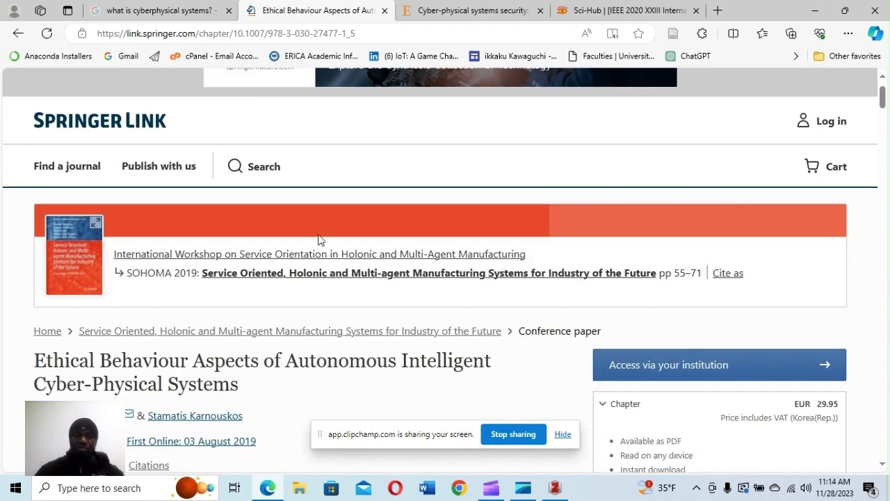
{"action": "scroll", "coordinate": [278, 295], "scroll_direction": "down", "scroll_amount": 3}
{"action": "scroll", "coordinate": [281, 292], "scroll_direction": "up", "scroll_amount": 1}
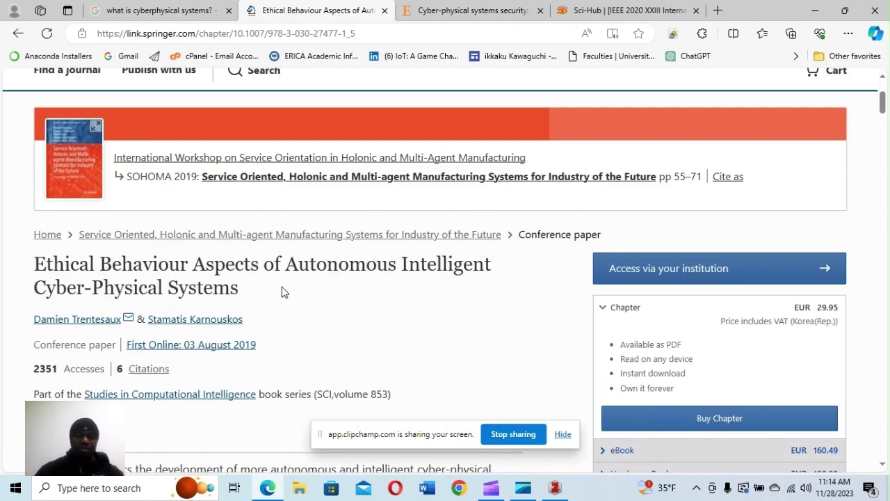
{"action": "scroll", "coordinate": [283, 285], "scroll_direction": "up", "scroll_amount": 3}
{"action": "scroll", "coordinate": [284, 281], "scroll_direction": "down", "scroll_amount": 5}
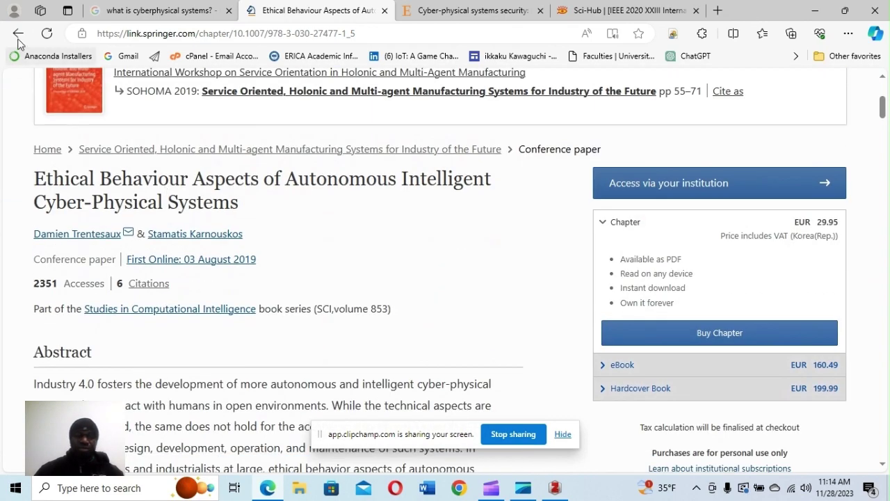
- Return from the Springer chapter to the Google Scholar results and try to open researchgate.com in the same tab
{"action": "left_click", "coordinate": [19, 33]}
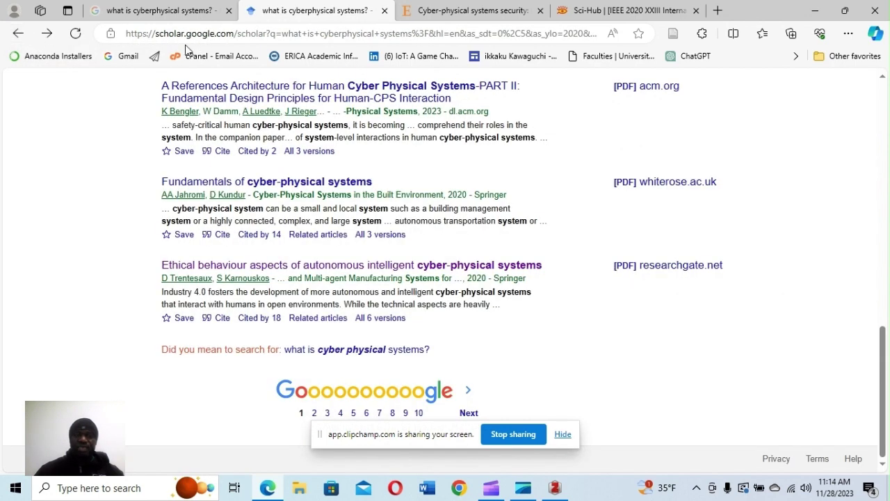
{"action": "left_click_drag", "start_coordinate": [232, 35], "coordinate": [226, 35]}
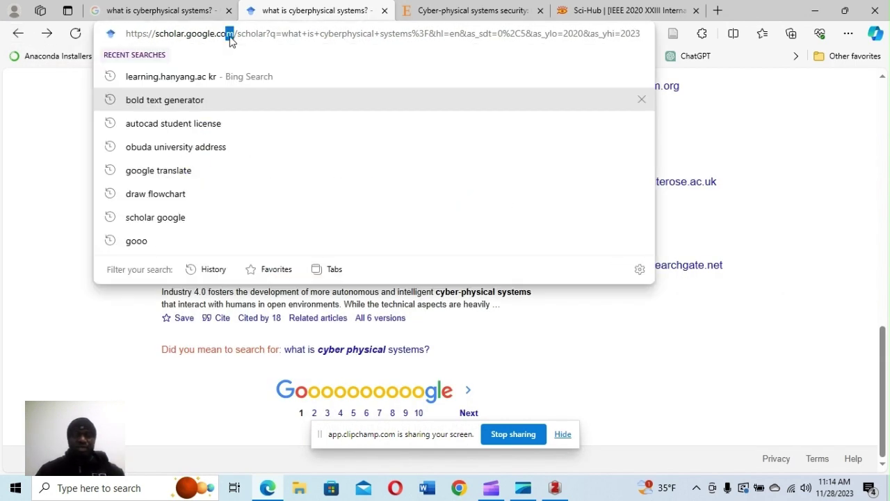
{"action": "triple_click", "coordinate": [232, 40]}
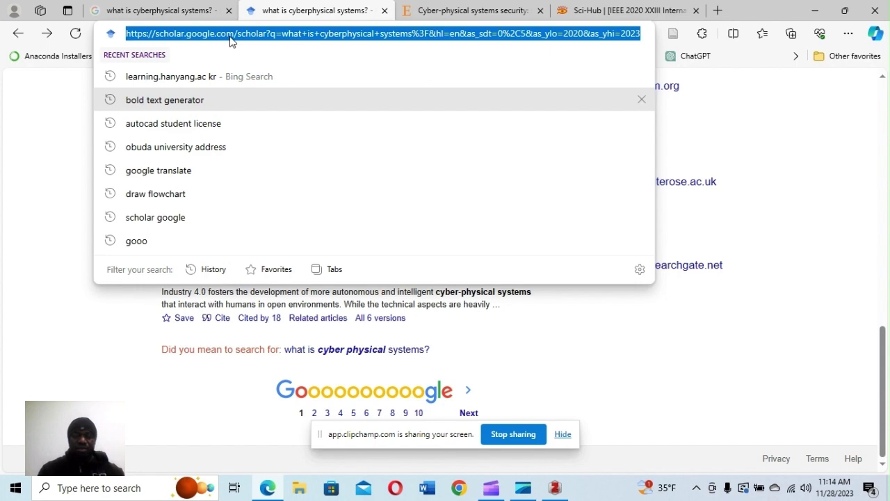
{"action": "type", "text": "researc"}
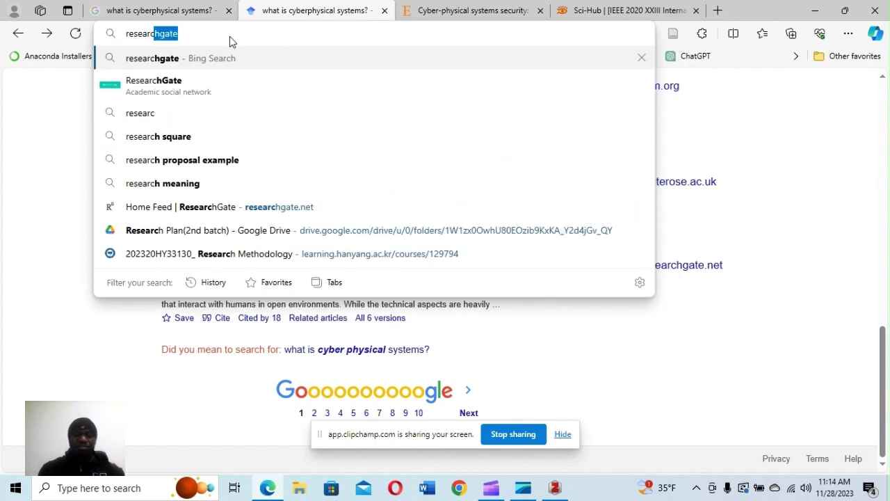
{"action": "type", "text": "hga"}
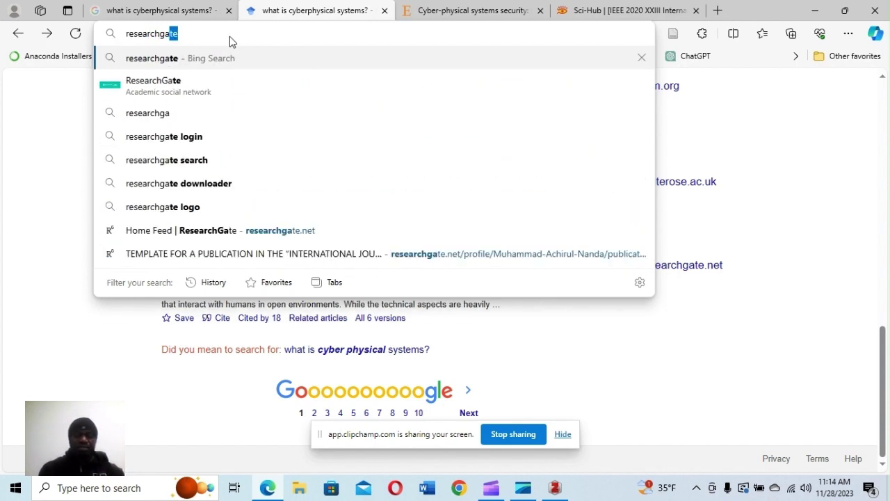
{"action": "type", "text": "te.com"}
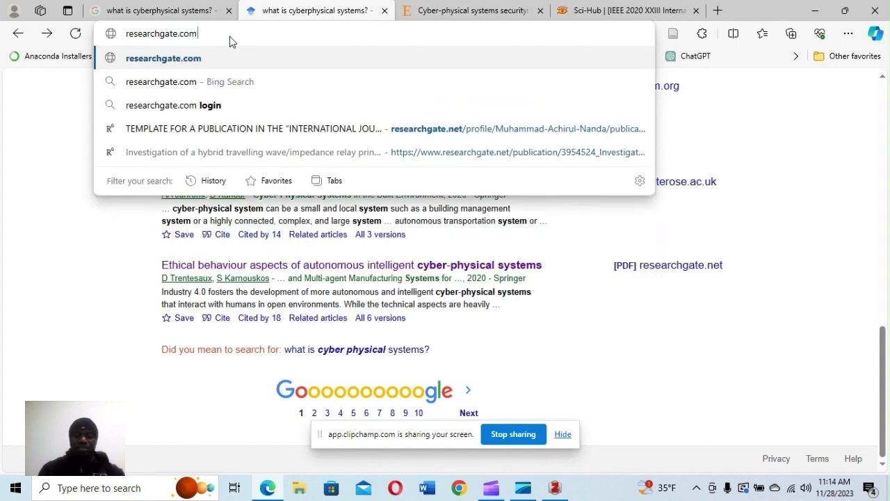
{"action": "key", "text": "Return"}
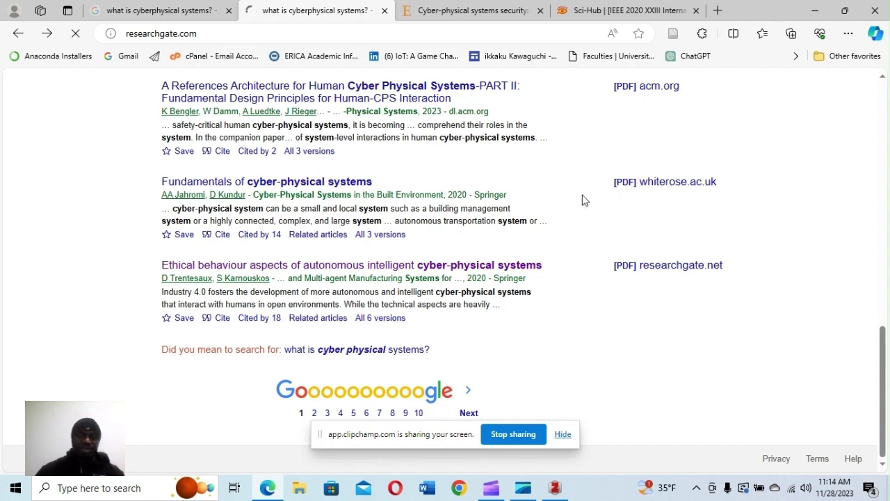
{"action": "scroll", "coordinate": [436, 185], "scroll_direction": "up", "scroll_amount": 3}
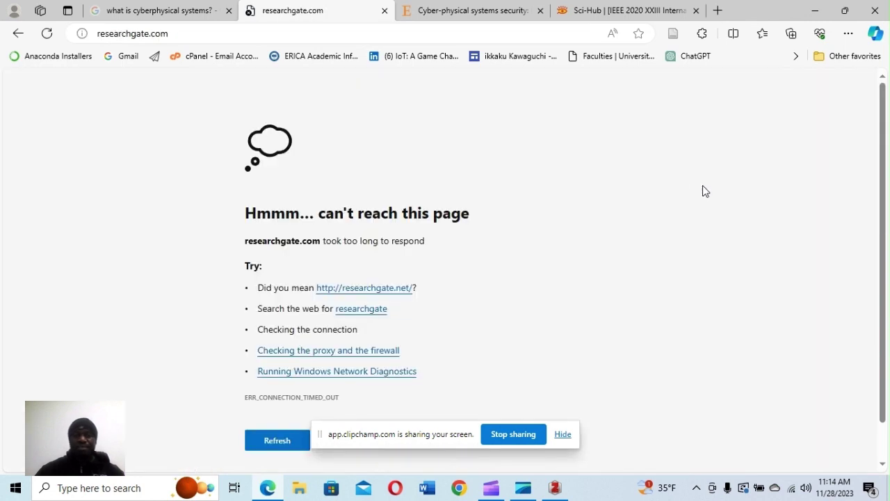
- Search the web for "researchgate" and open the ResearchGate site from the results
{"action": "left_click", "coordinate": [237, 34]}
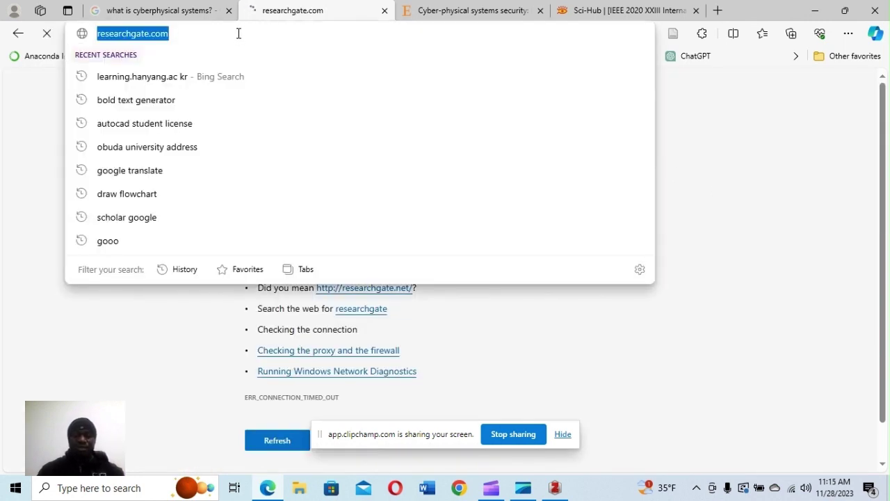
{"action": "type", "text": "rese"}
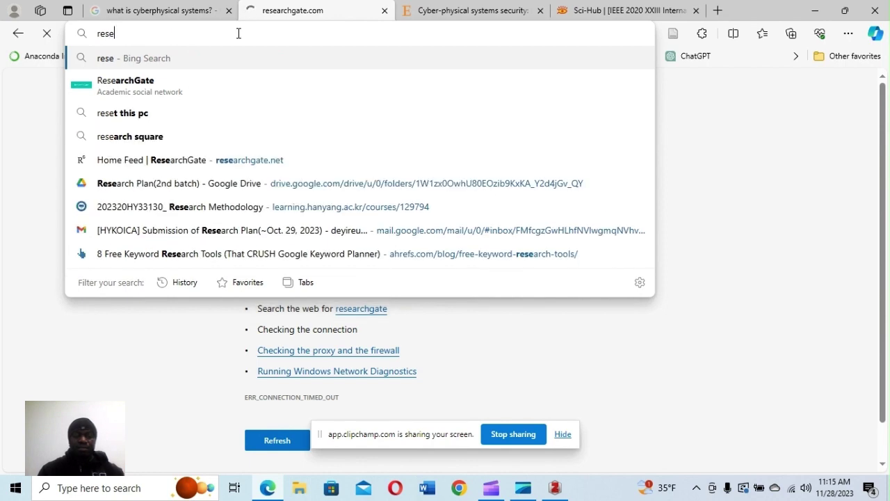
{"action": "type", "text": "arch"}
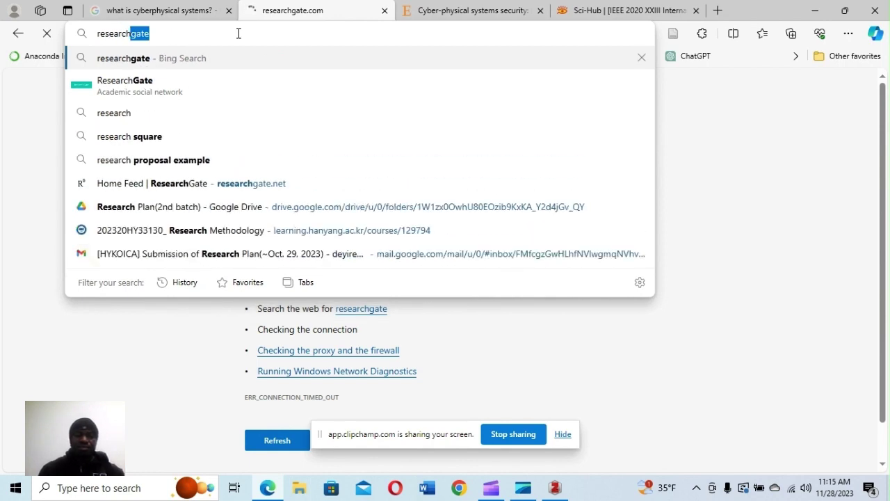
{"action": "type", "text": "gate"}
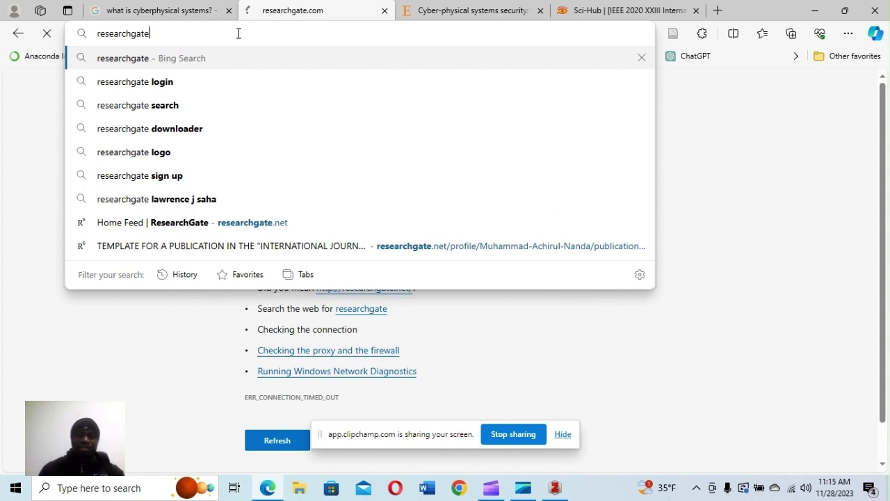
{"action": "key", "text": "Down"}
{"action": "key", "text": "Up"}
{"action": "key", "text": "Return"}
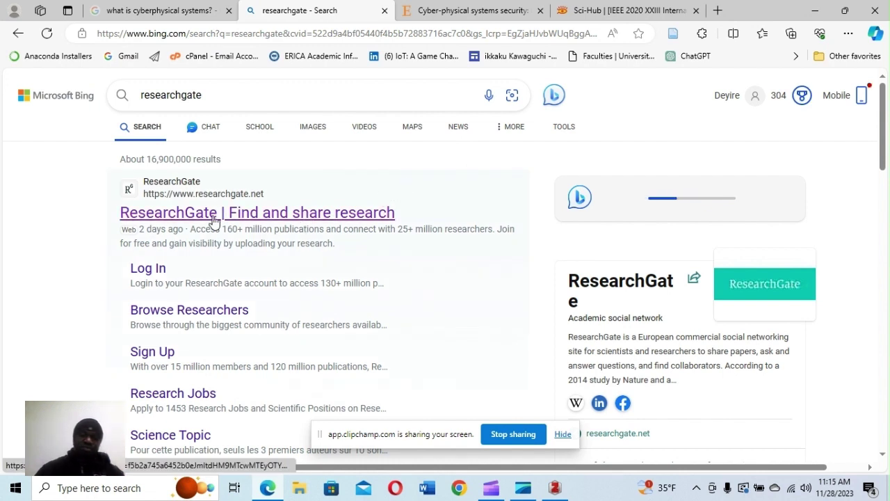
{"action": "left_click", "coordinate": [175, 221]}
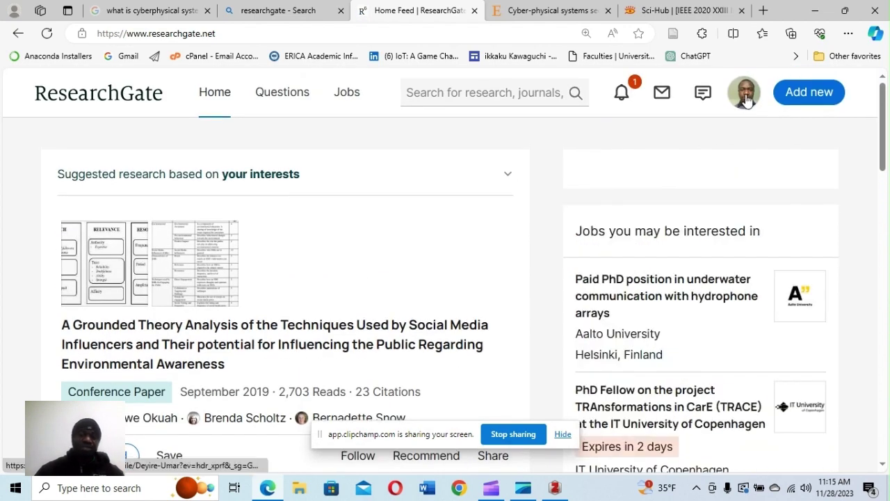
- Look over the ResearchGate home feed, including the suggested research, recommended articles and job offers
{"action": "mouse_move", "coordinate": [743, 104]}
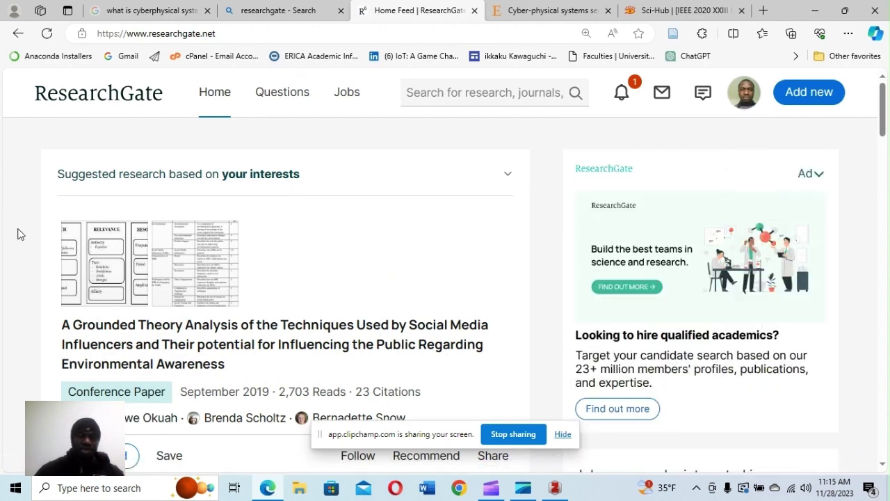
{"action": "scroll", "coordinate": [848, 187], "scroll_direction": "down", "scroll_amount": 3}
{"action": "scroll", "coordinate": [857, 192], "scroll_direction": "down", "scroll_amount": 12}
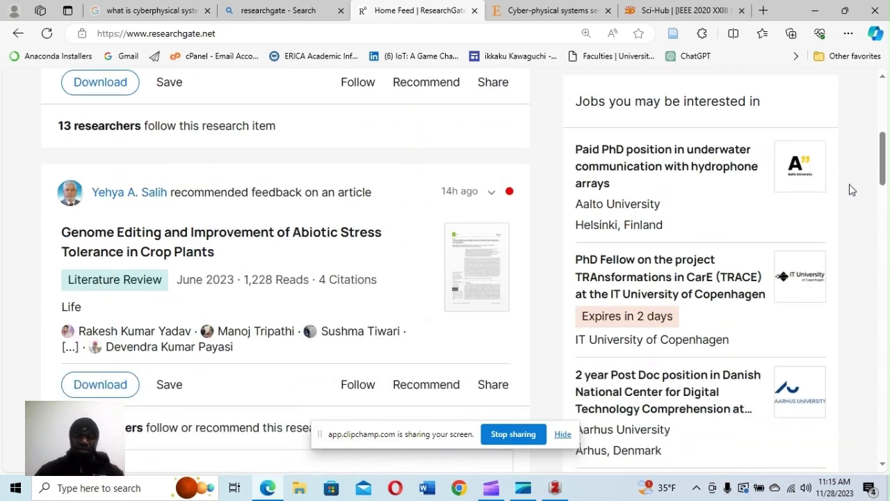
{"action": "scroll", "coordinate": [848, 187], "scroll_direction": "up", "scroll_amount": 15}
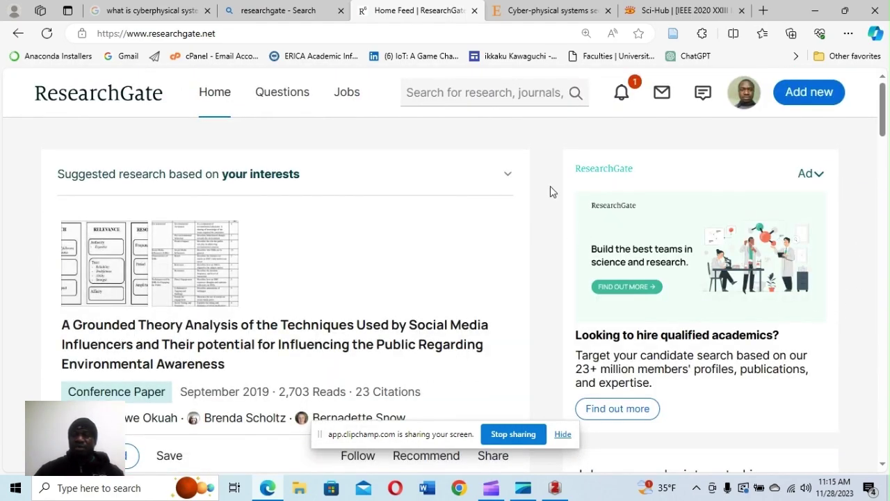
{"action": "scroll", "coordinate": [532, 192], "scroll_direction": "down", "scroll_amount": 15}
{"action": "scroll", "coordinate": [552, 191], "scroll_direction": "up", "scroll_amount": 11}
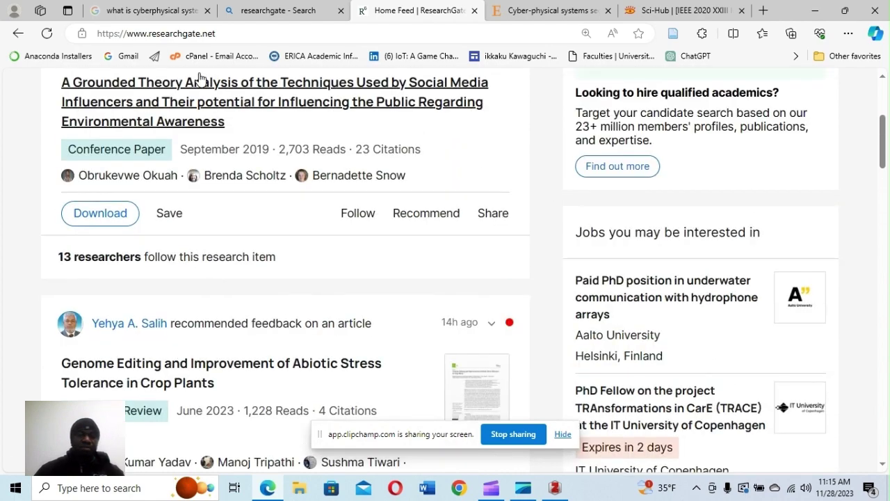
- Go back through the open pages to the Google search page and load the saved ERICA Academic Information Center site there
{"action": "left_click", "coordinate": [517, 10]}
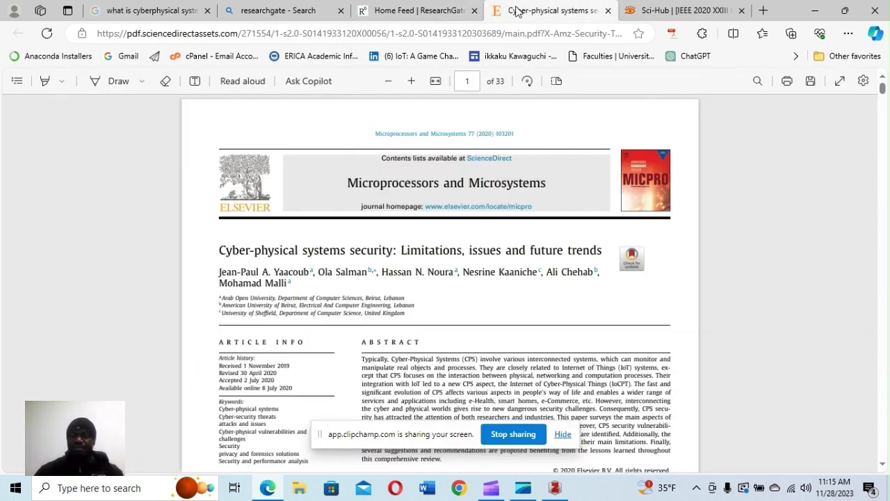
{"action": "left_click", "coordinate": [661, 14]}
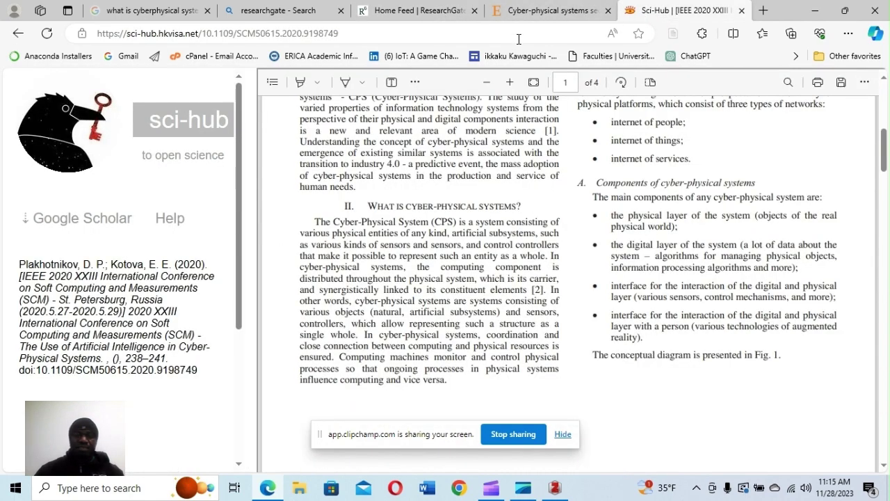
{"action": "left_click", "coordinate": [378, 21]}
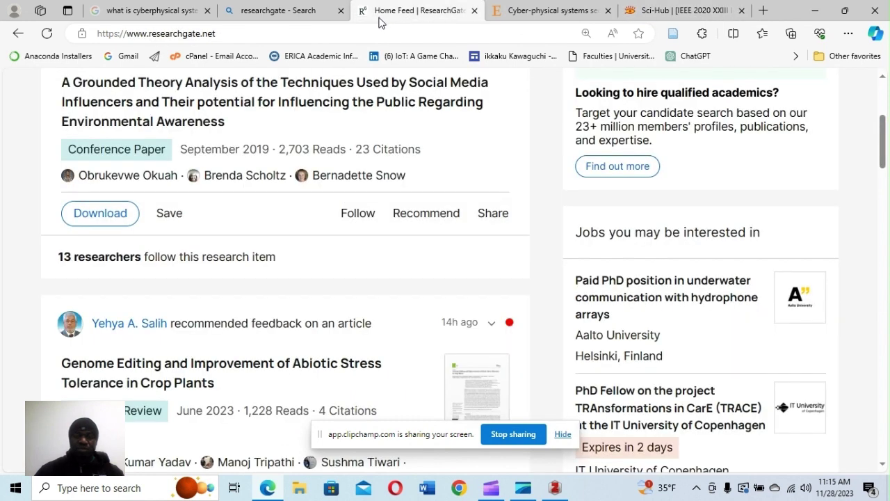
{"action": "left_click", "coordinate": [281, 15]}
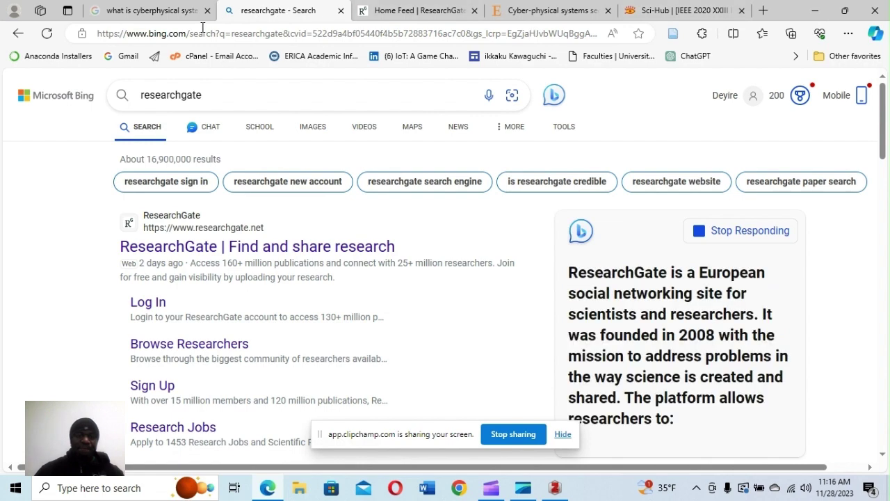
{"action": "left_click", "coordinate": [163, 14]}
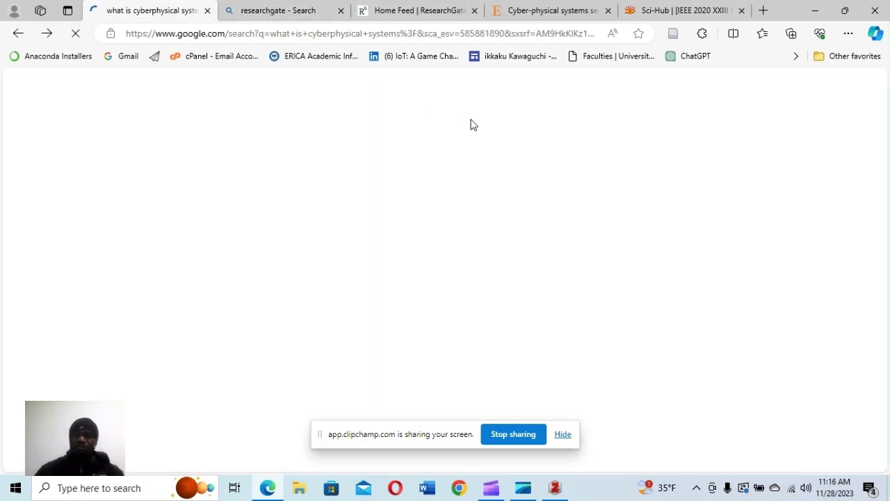
{"action": "left_click", "coordinate": [312, 57]}
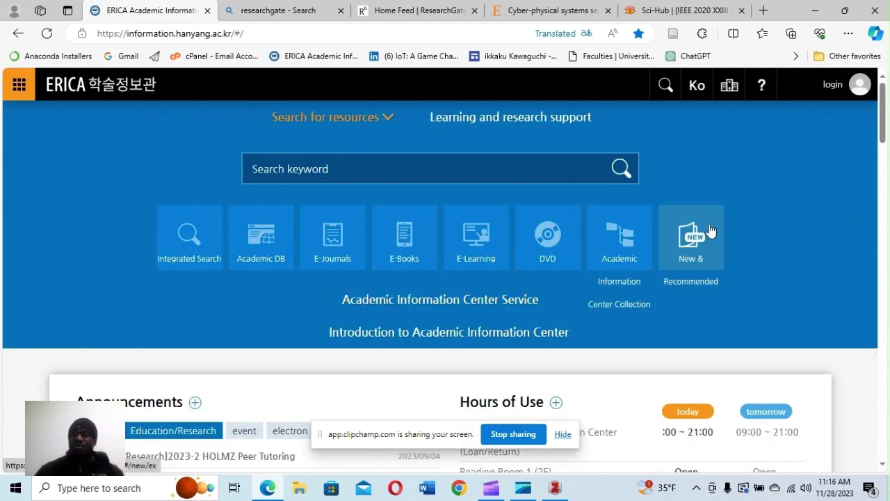
- Look over the ERICA library home page and open its Academic DB resources
{"action": "scroll", "coordinate": [706, 233], "scroll_direction": "down", "scroll_amount": 3}
{"action": "scroll", "coordinate": [694, 220], "scroll_direction": "up", "scroll_amount": 1}
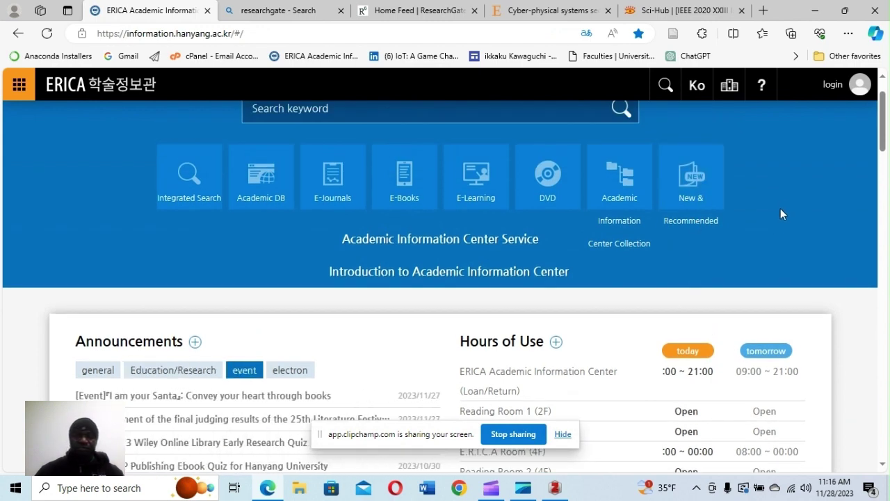
{"action": "scroll", "coordinate": [764, 237], "scroll_direction": "up", "scroll_amount": 1}
{"action": "left_click", "coordinate": [255, 244]}
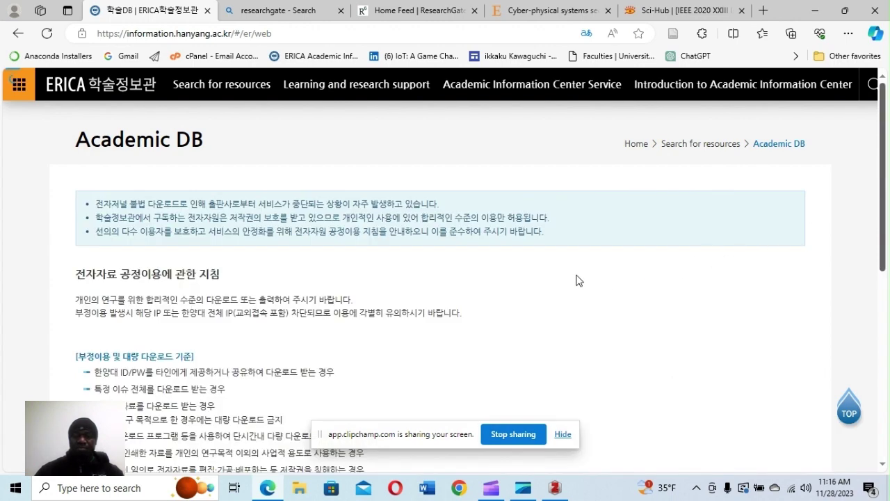
- Read through the Academic DB usage guidelines and list the databases filed under the letter A
{"action": "scroll", "coordinate": [536, 302], "scroll_direction": "down", "scroll_amount": 3}
{"action": "scroll", "coordinate": [498, 297], "scroll_direction": "up", "scroll_amount": 3}
{"action": "scroll", "coordinate": [420, 218], "scroll_direction": "down", "scroll_amount": 4}
{"action": "scroll", "coordinate": [414, 219], "scroll_direction": "down", "scroll_amount": 1}
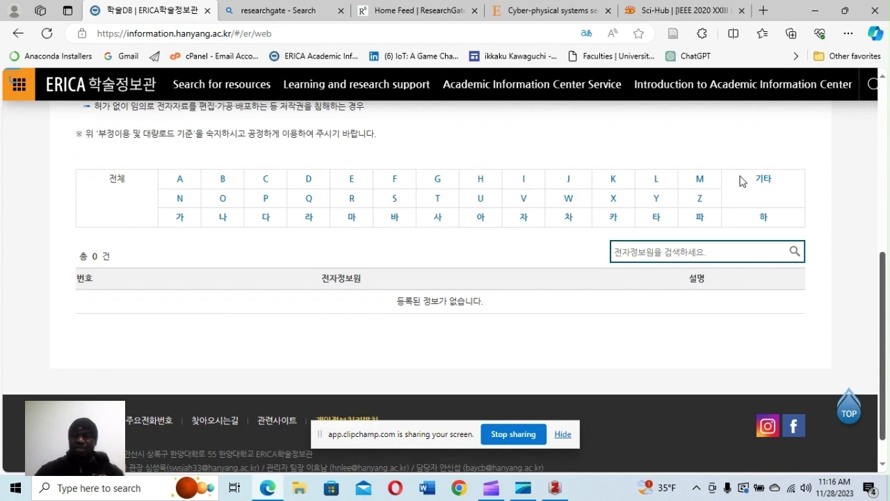
{"action": "left_click", "coordinate": [181, 183]}
{"action": "scroll", "coordinate": [108, 294], "scroll_direction": "down", "scroll_amount": 4}
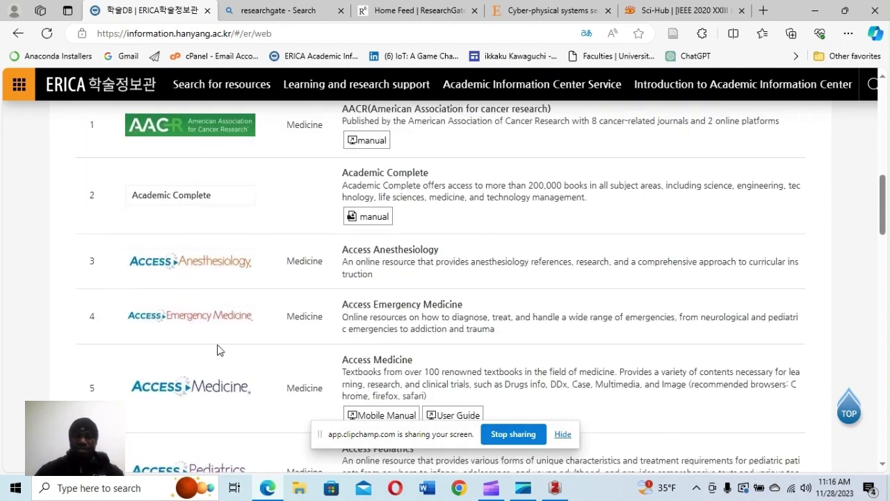
- Find ACM Digital Library among the listed databases and open it through the university's access
{"action": "scroll", "coordinate": [216, 348], "scroll_direction": "down", "scroll_amount": 5}
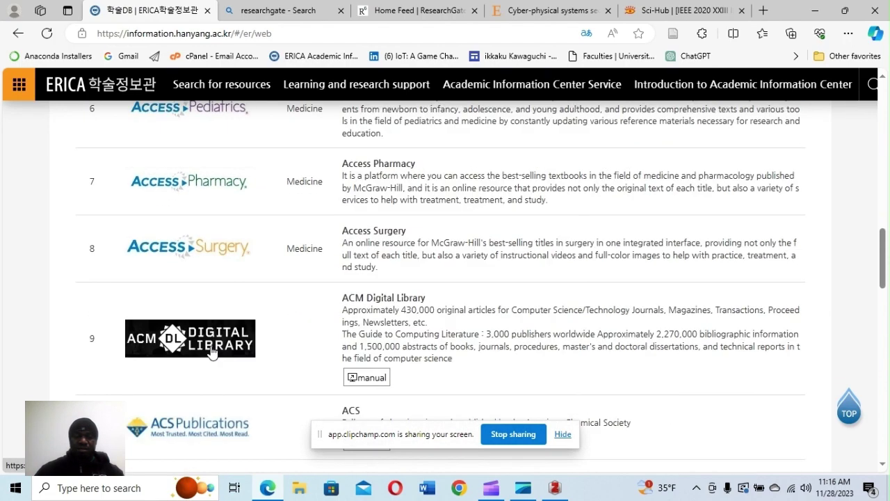
{"action": "scroll", "coordinate": [209, 348], "scroll_direction": "down", "scroll_amount": 4}
{"action": "scroll", "coordinate": [209, 348], "scroll_direction": "up", "scroll_amount": 4}
{"action": "scroll", "coordinate": [209, 348], "scroll_direction": "down", "scroll_amount": 2}
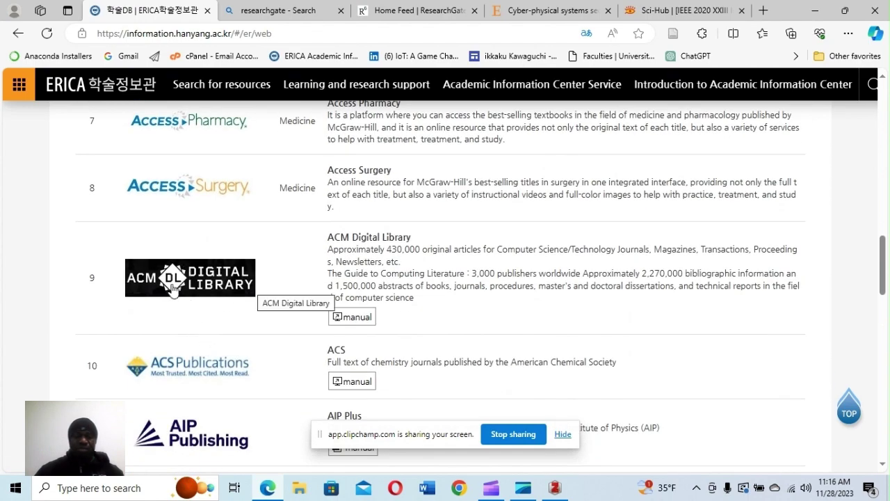
{"action": "left_click", "coordinate": [186, 287]}
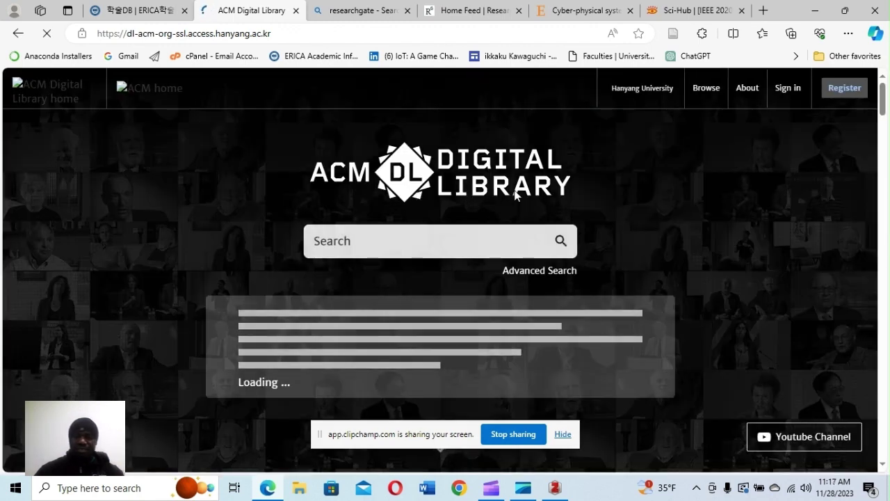
- Examine the ACM Digital Library home page for its keyword search and its Search by Subject categories
{"action": "scroll", "coordinate": [540, 186], "scroll_direction": "down", "scroll_amount": 2}
{"action": "scroll", "coordinate": [534, 184], "scroll_direction": "up", "scroll_amount": 1}
{"action": "scroll", "coordinate": [534, 186], "scroll_direction": "up", "scroll_amount": 1}
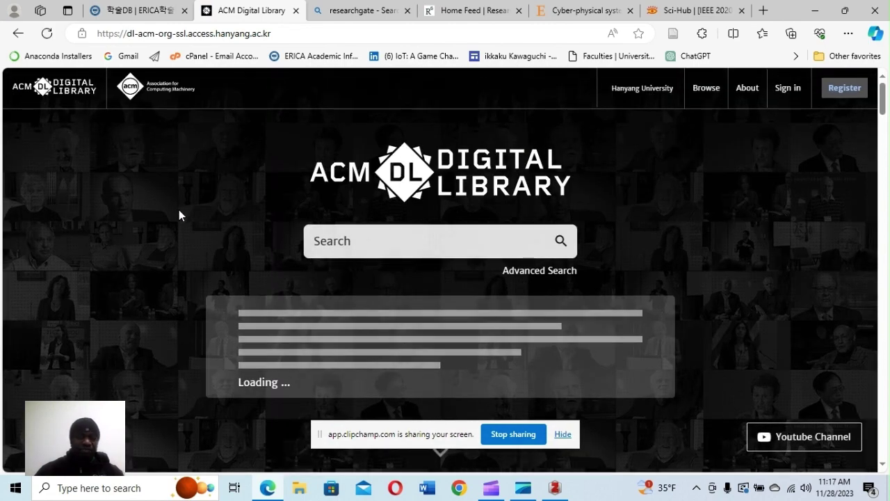
{"action": "scroll", "coordinate": [179, 212], "scroll_direction": "down", "scroll_amount": 4}
{"action": "scroll", "coordinate": [381, 194], "scroll_direction": "up", "scroll_amount": 3}
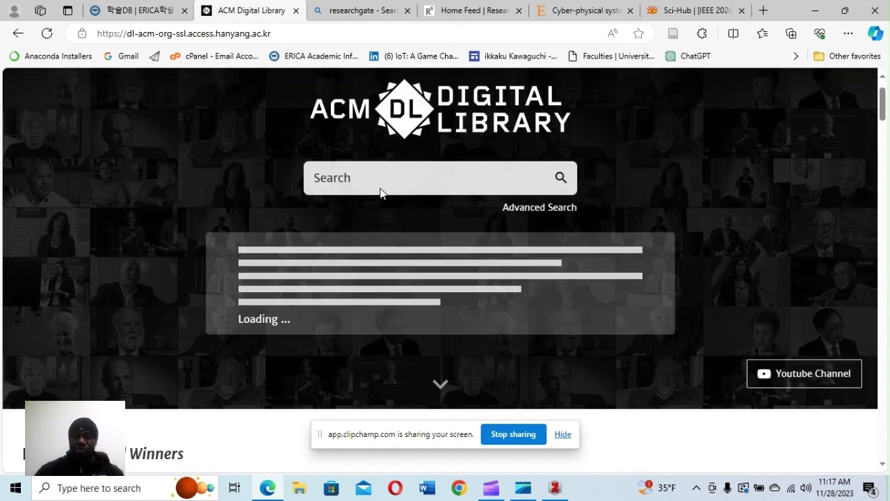
{"action": "left_click", "coordinate": [375, 183]}
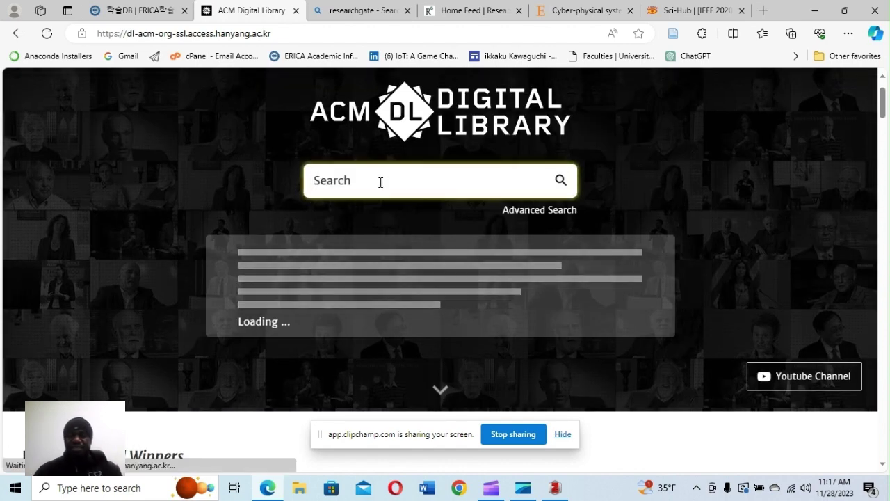
{"action": "scroll", "coordinate": [171, 185], "scroll_direction": "down", "scroll_amount": 4}
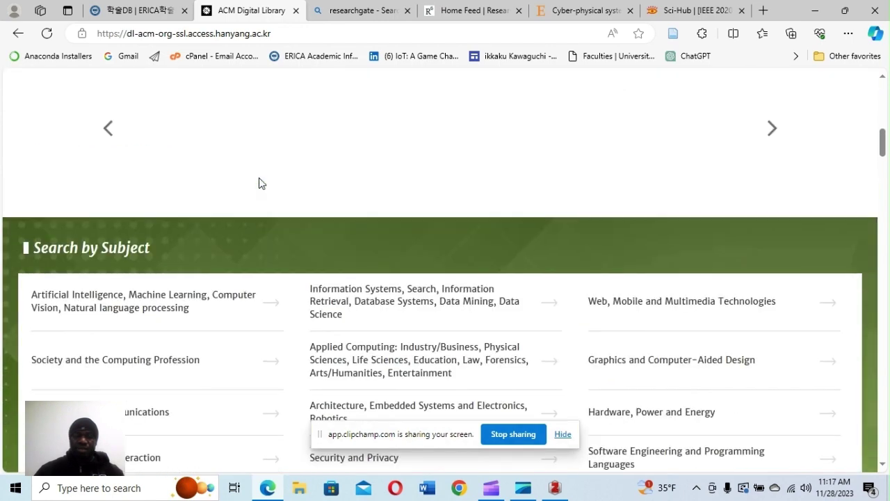
- Look over the ACM Digital Library home page again, from its main search down to the ACM Authors and ACM Books sections
{"action": "scroll", "coordinate": [258, 177], "scroll_direction": "up", "scroll_amount": 5}
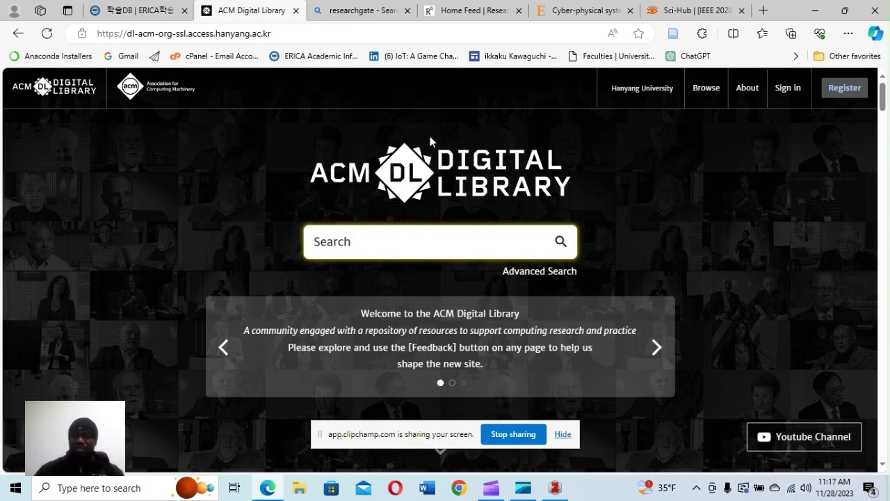
{"action": "scroll", "coordinate": [512, 179], "scroll_direction": "down", "scroll_amount": 1}
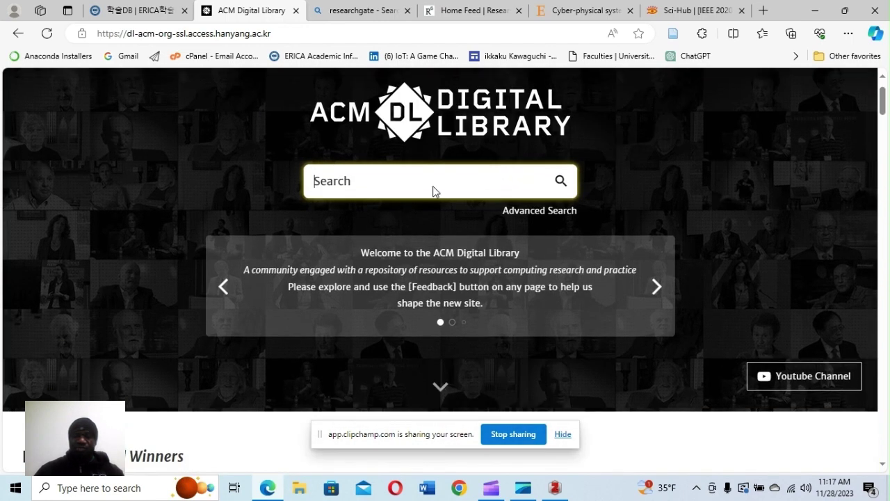
{"action": "scroll", "coordinate": [417, 186], "scroll_direction": "down", "scroll_amount": 1}
{"action": "scroll", "coordinate": [368, 183], "scroll_direction": "up", "scroll_amount": 2}
{"action": "scroll", "coordinate": [367, 182], "scroll_direction": "down", "scroll_amount": 12}
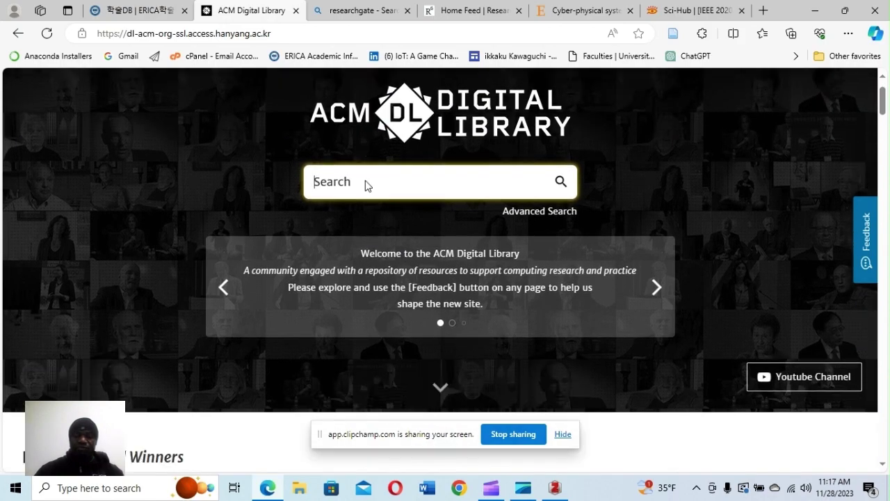
{"action": "scroll", "coordinate": [368, 185], "scroll_direction": "down", "scroll_amount": 9}
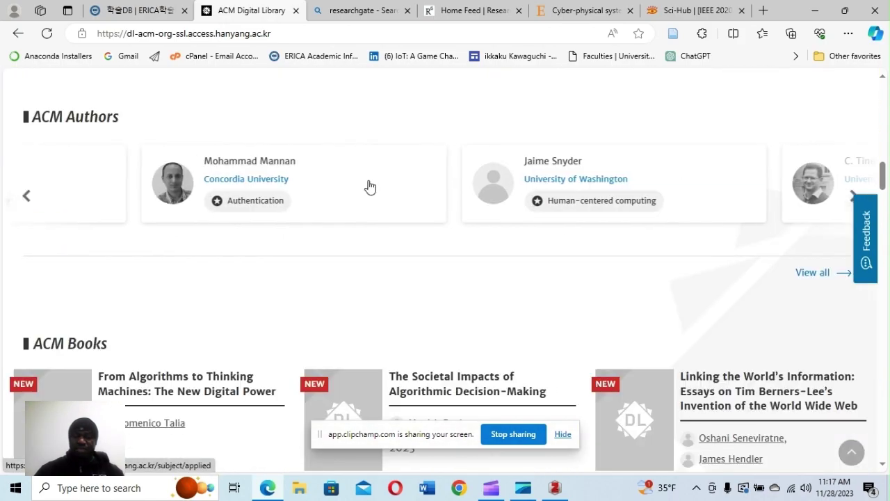
{"action": "scroll", "coordinate": [370, 180], "scroll_direction": "up", "scroll_amount": 7}
{"action": "scroll", "coordinate": [369, 180], "scroll_direction": "up", "scroll_amount": 15}
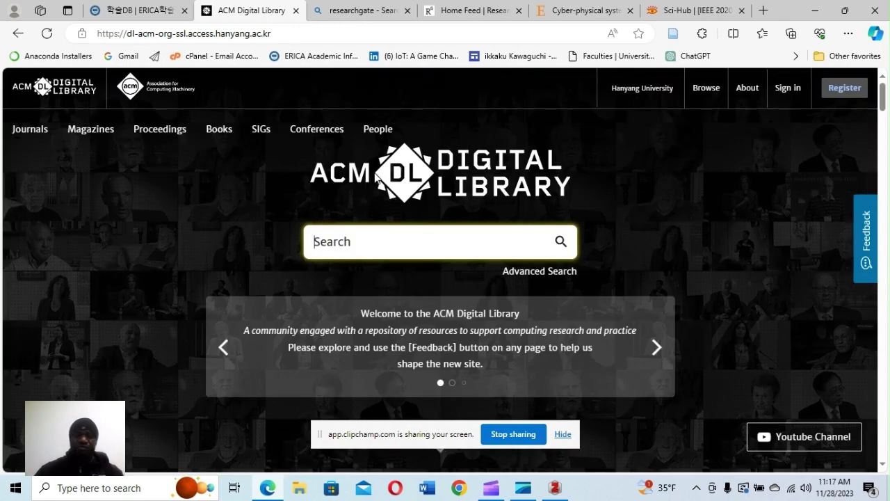
- Open the ACM conferences list, find MOBICOM among the entries and open its conference page
{"action": "left_click", "coordinate": [317, 136]}
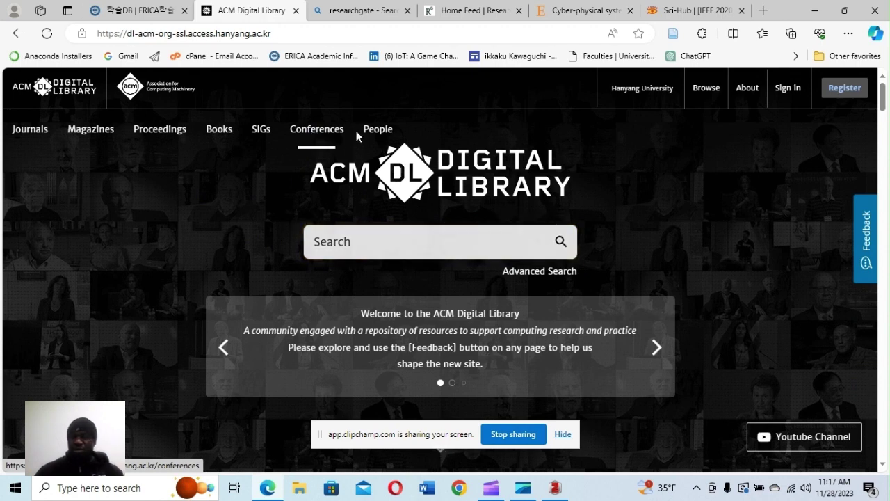
{"action": "left_click", "coordinate": [313, 135]}
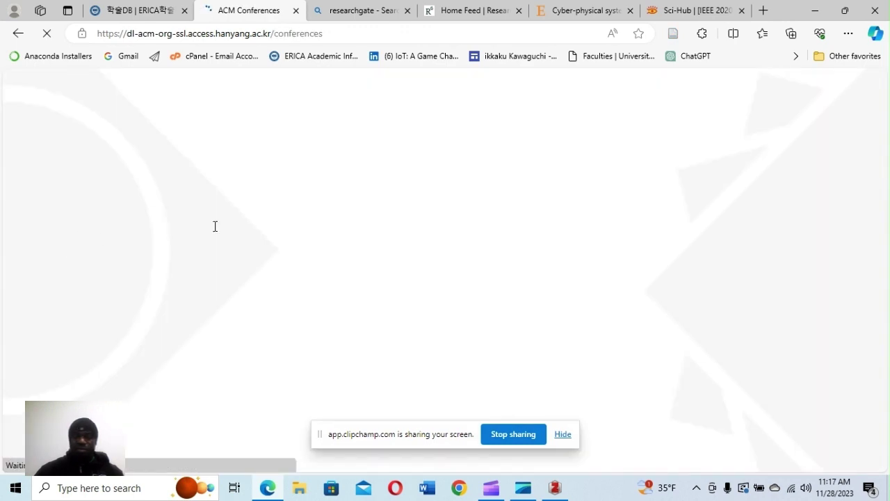
{"action": "scroll", "coordinate": [323, 250], "scroll_direction": "down", "scroll_amount": 5}
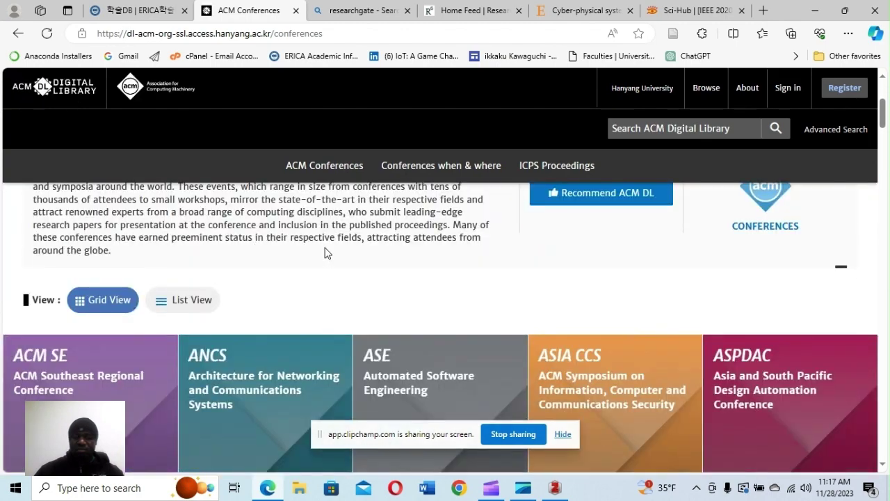
{"action": "scroll", "coordinate": [398, 250], "scroll_direction": "down", "scroll_amount": 5}
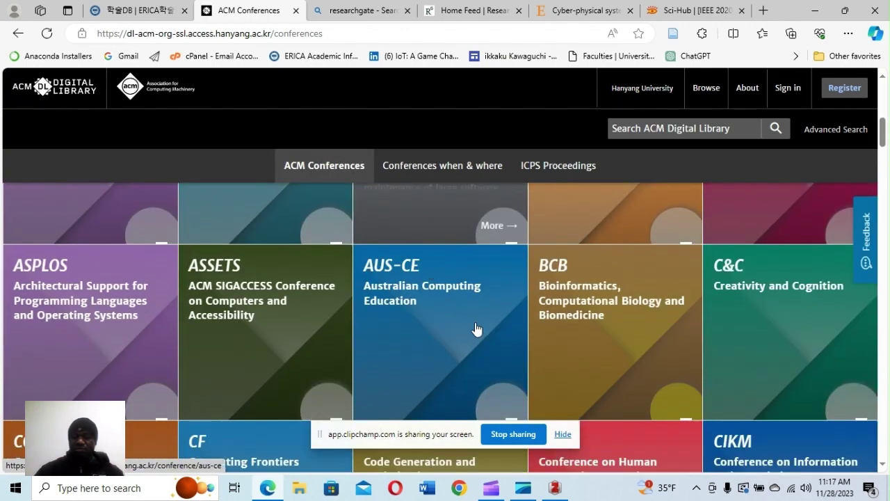
{"action": "scroll", "coordinate": [462, 329], "scroll_direction": "down", "scroll_amount": 2}
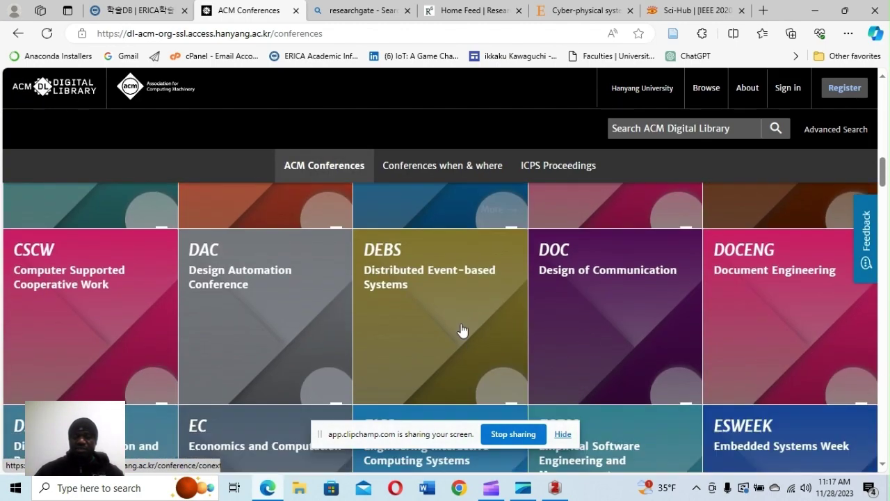
{"action": "scroll", "coordinate": [462, 328], "scroll_direction": "down", "scroll_amount": 5}
{"action": "scroll", "coordinate": [461, 327], "scroll_direction": "down", "scroll_amount": 5}
{"action": "scroll", "coordinate": [463, 327], "scroll_direction": "down", "scroll_amount": 15}
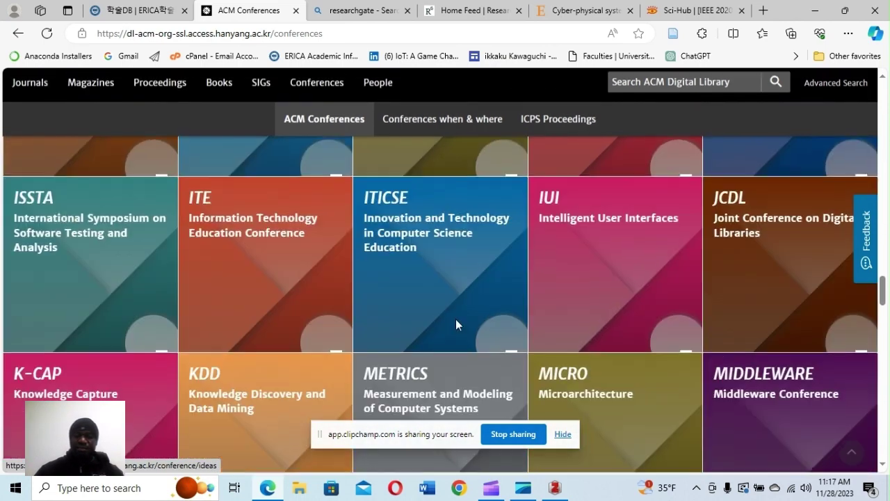
{"action": "scroll", "coordinate": [455, 324], "scroll_direction": "down", "scroll_amount": 5}
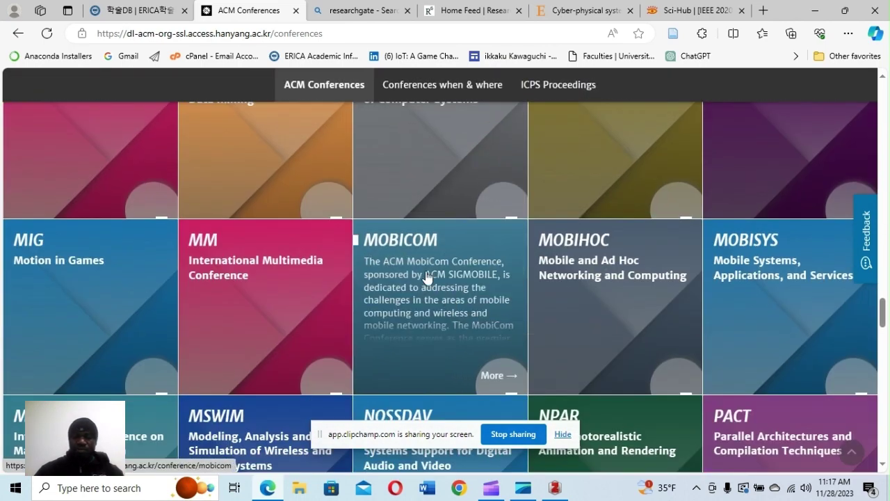
{"action": "left_click", "coordinate": [420, 302]}
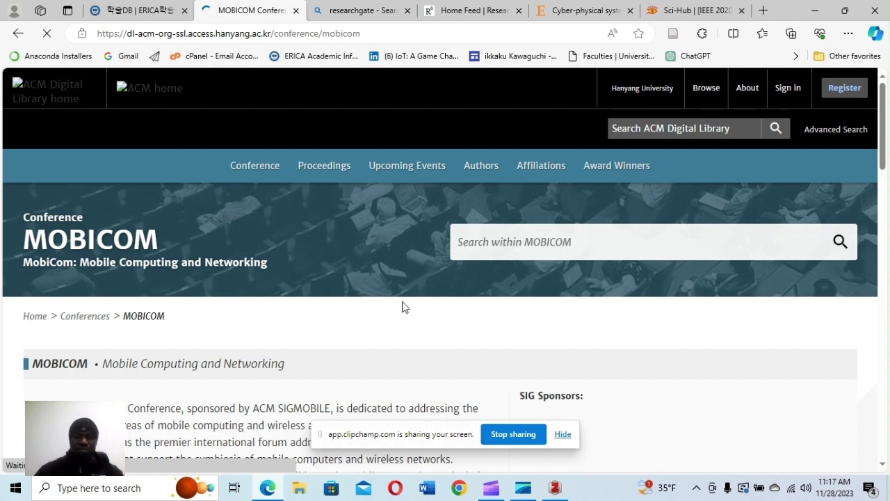
- Search within the MOBICOM conference for "cyberphysical systems"
{"action": "scroll", "coordinate": [388, 277], "scroll_direction": "down", "scroll_amount": 5}
{"action": "scroll", "coordinate": [389, 271], "scroll_direction": "up", "scroll_amount": 5}
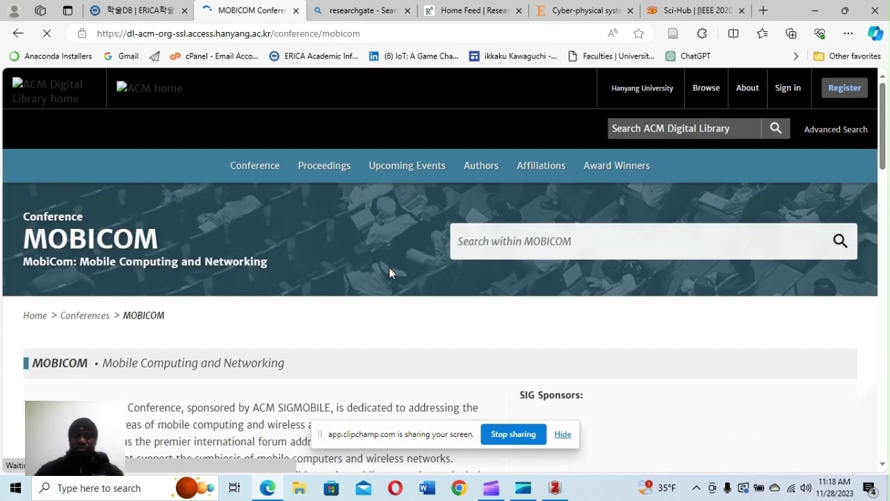
{"action": "left_click", "coordinate": [520, 244]}
{"action": "type", "text": "cyberphysical systems"}
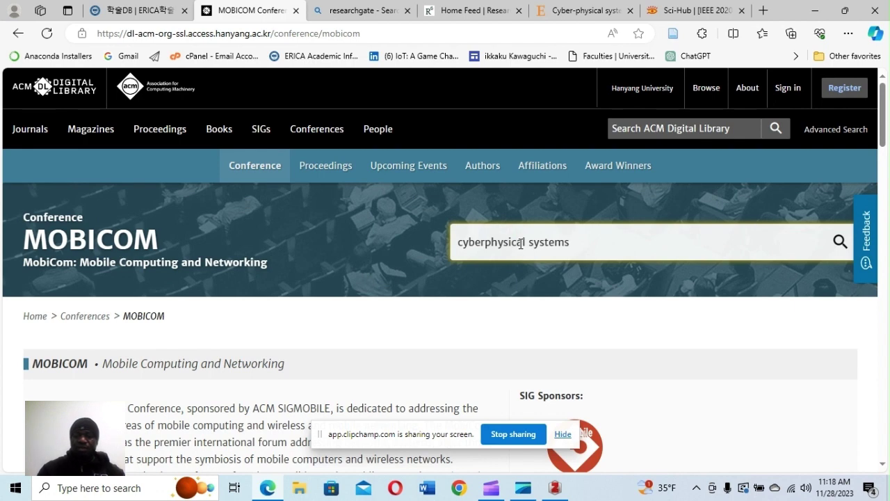
{"action": "key", "text": "Return"}
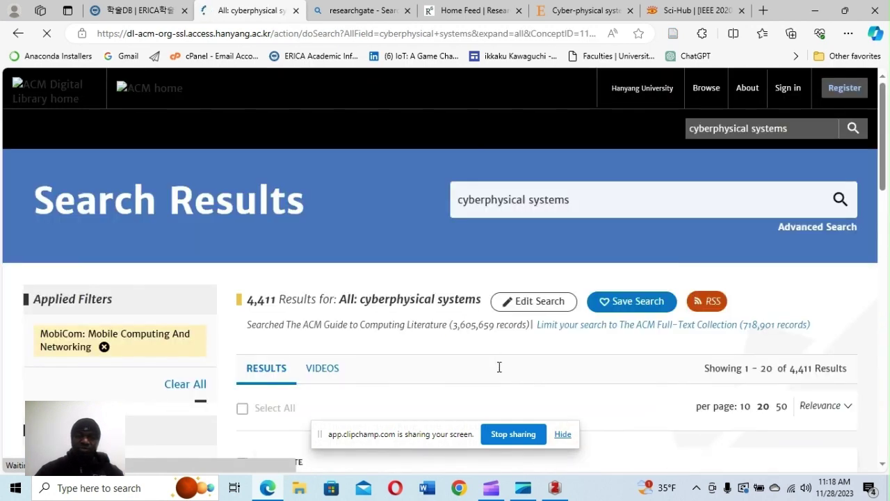
- Examine the first search results, comparing their publication types, dates, abstracts and full-text options
{"action": "scroll", "coordinate": [775, 306], "scroll_direction": "down", "scroll_amount": 3}
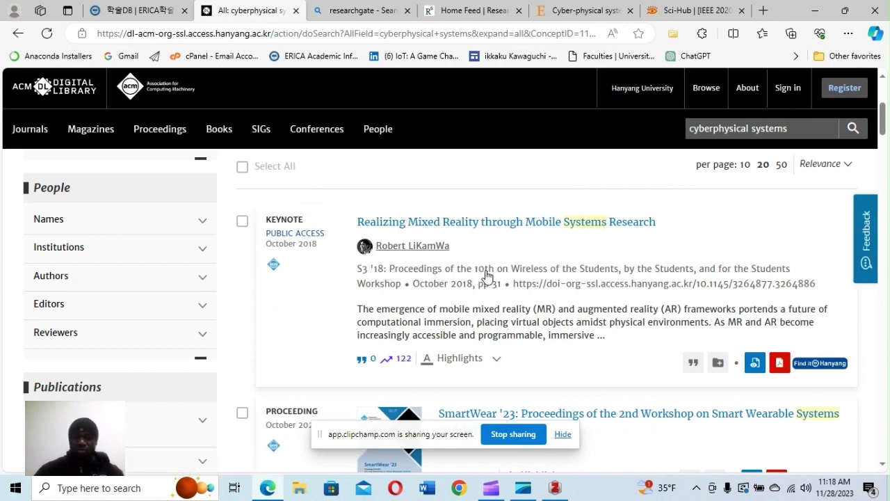
{"action": "scroll", "coordinate": [487, 276], "scroll_direction": "down", "scroll_amount": 2}
{"action": "scroll", "coordinate": [486, 272], "scroll_direction": "up", "scroll_amount": 3}
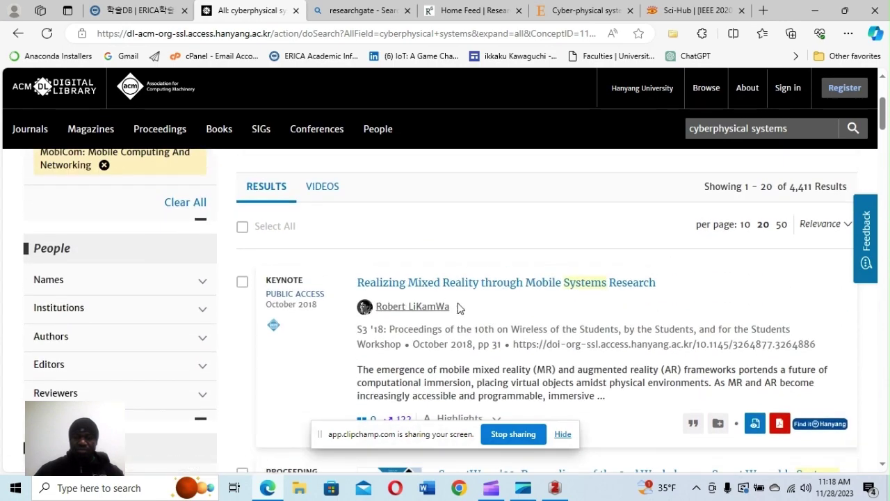
{"action": "scroll", "coordinate": [459, 307], "scroll_direction": "down", "scroll_amount": 3}
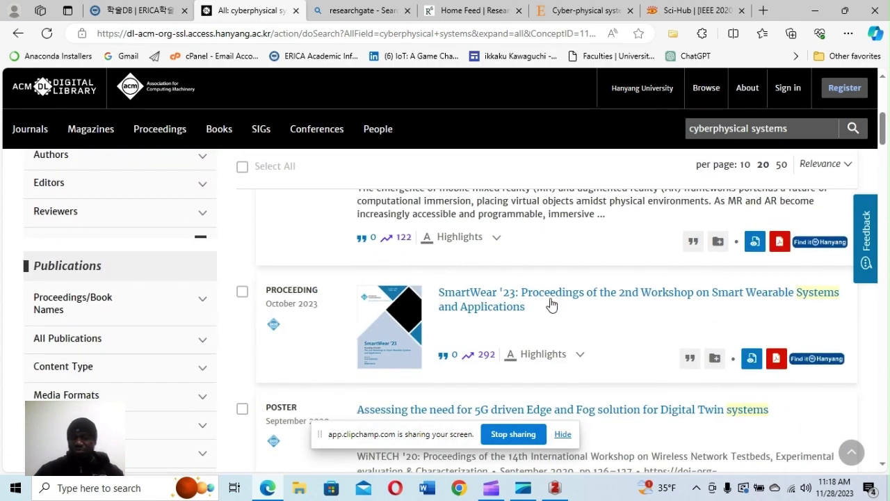
{"action": "scroll", "coordinate": [539, 310], "scroll_direction": "down", "scroll_amount": 3}
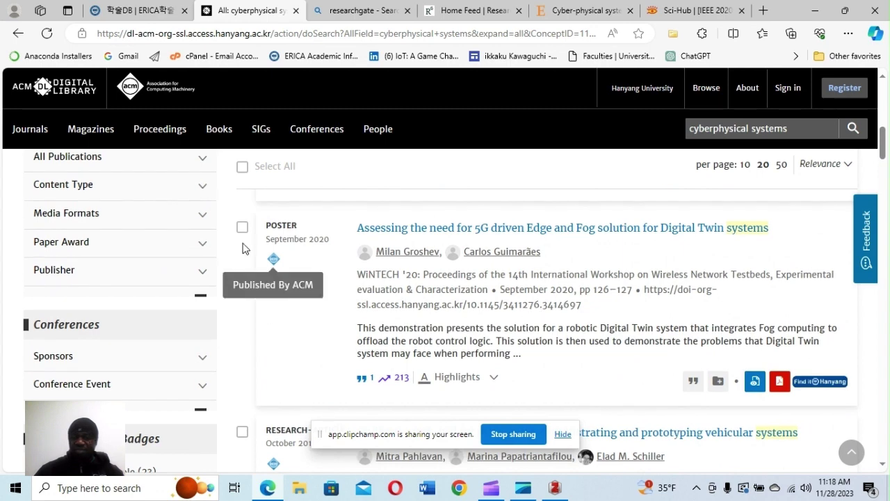
{"action": "scroll", "coordinate": [511, 250], "scroll_direction": "down", "scroll_amount": 2}
{"action": "scroll", "coordinate": [508, 252], "scroll_direction": "down", "scroll_amount": 2}
{"action": "scroll", "coordinate": [490, 258], "scroll_direction": "up", "scroll_amount": 1}
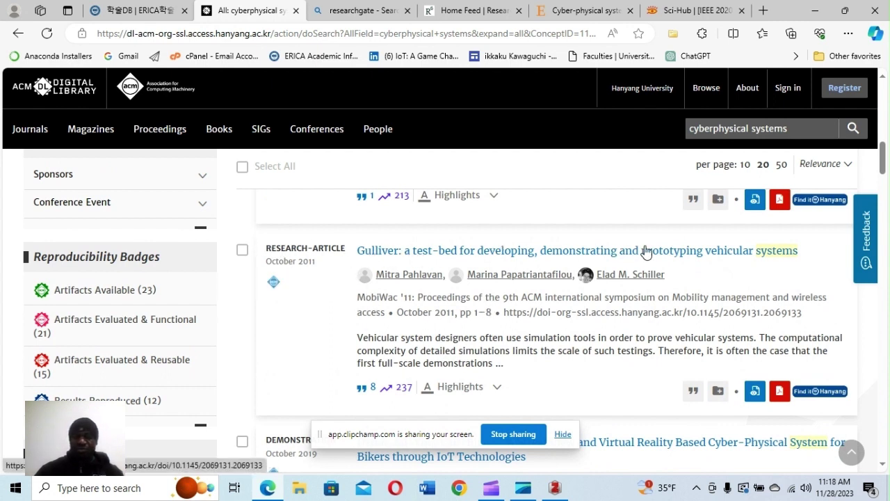
{"action": "scroll", "coordinate": [577, 299], "scroll_direction": "down", "scroll_amount": 2}
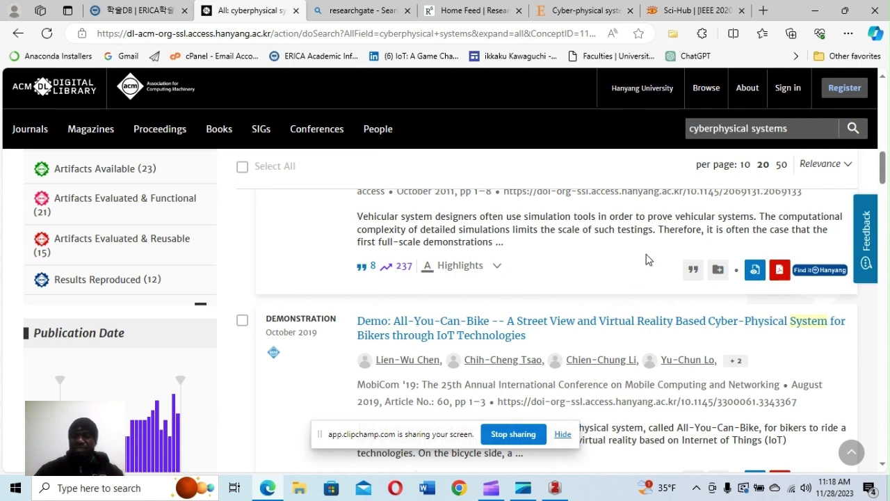
{"action": "scroll", "coordinate": [652, 235], "scroll_direction": "up", "scroll_amount": 2}
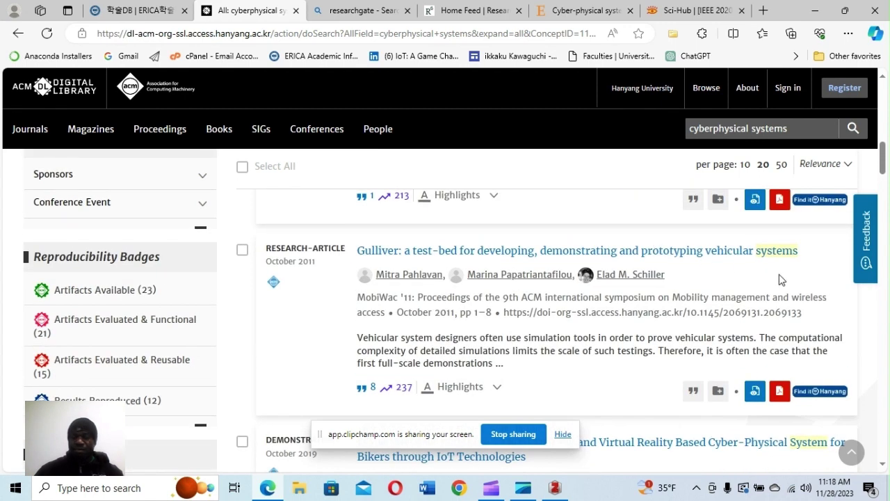
{"action": "scroll", "coordinate": [626, 352], "scroll_direction": "down", "scroll_amount": 2}
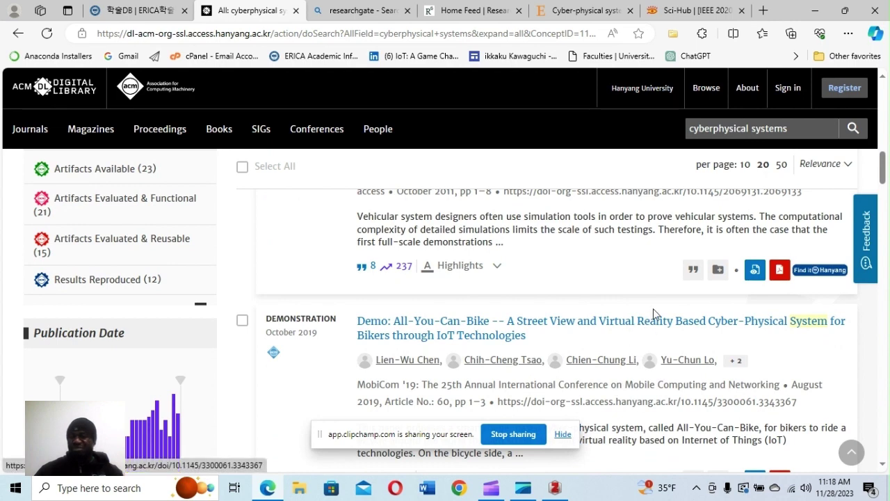
{"action": "scroll", "coordinate": [633, 275], "scroll_direction": "up", "scroll_amount": 1}
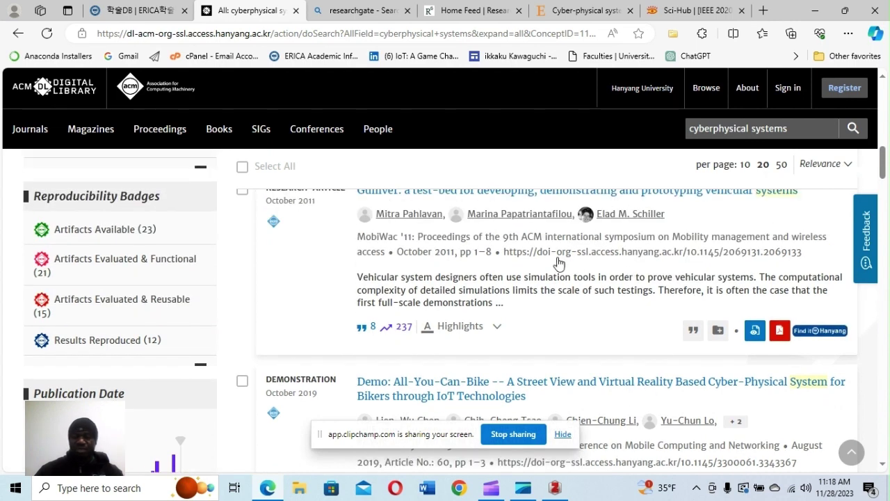
{"action": "scroll", "coordinate": [560, 263], "scroll_direction": "up", "scroll_amount": 1}
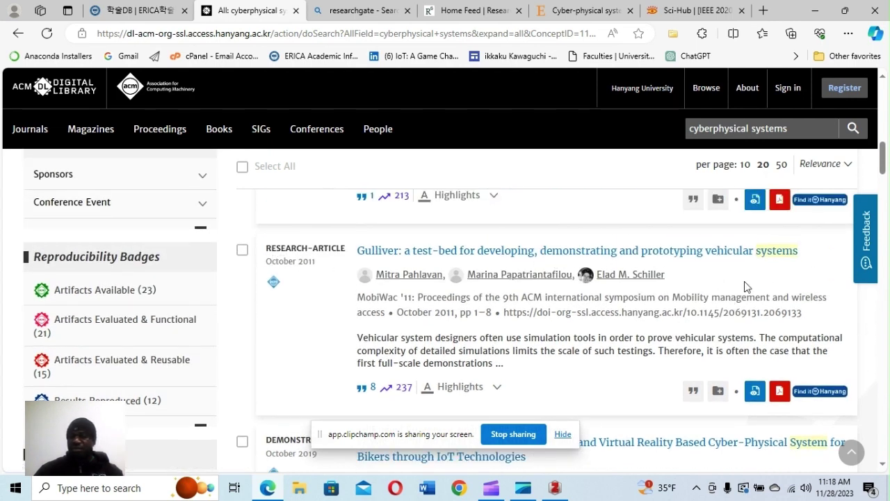
- Open the PDF of the Gulliver vehicular systems test-bed article and skim it through to the references
{"action": "left_click", "coordinate": [780, 394]}
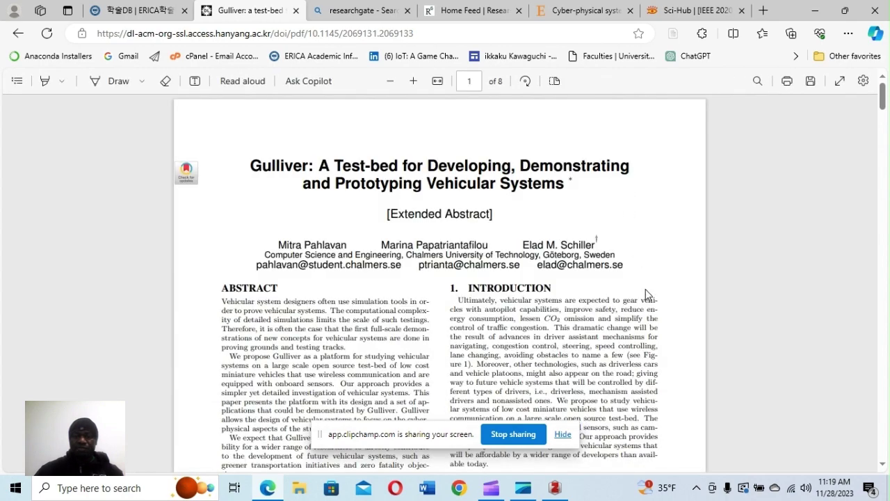
{"action": "scroll", "coordinate": [646, 295], "scroll_direction": "down", "scroll_amount": 20}
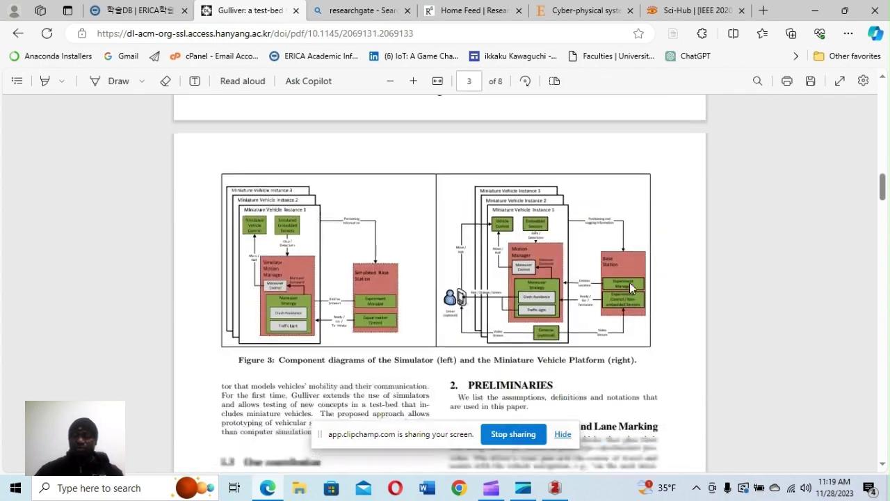
{"action": "scroll", "coordinate": [629, 283], "scroll_direction": "down", "scroll_amount": 20}
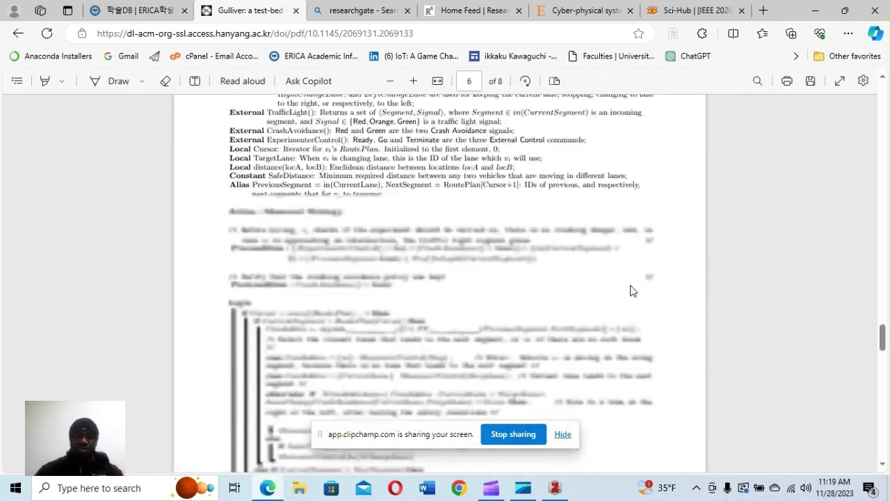
{"action": "scroll", "coordinate": [632, 285], "scroll_direction": "down", "scroll_amount": 20}
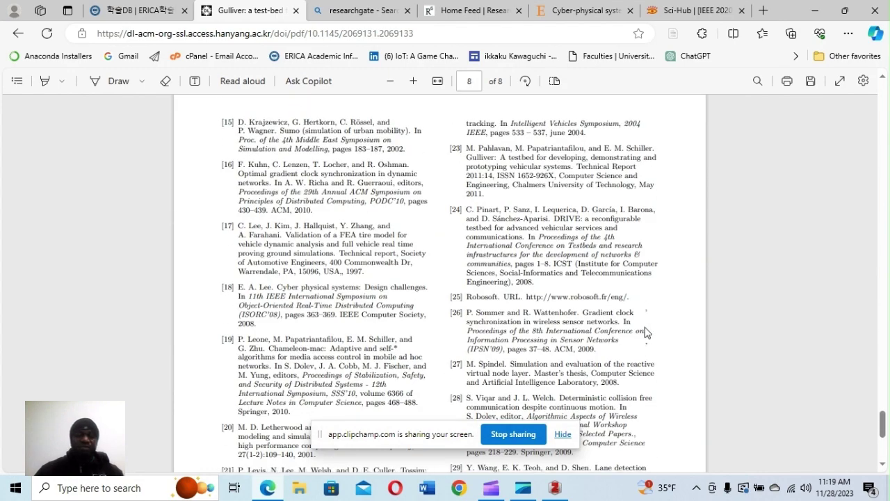
- Return to the cyberphysical systems search results and browse the remaining articles, keynotes and demonstrations
{"action": "left_click", "coordinate": [17, 34]}
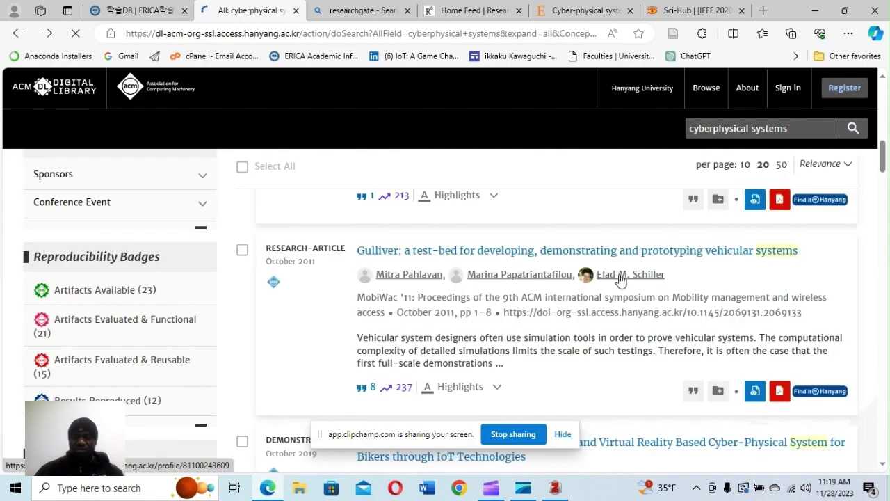
{"action": "scroll", "coordinate": [619, 278], "scroll_direction": "down", "scroll_amount": 5}
{"action": "scroll", "coordinate": [614, 271], "scroll_direction": "down", "scroll_amount": 8}
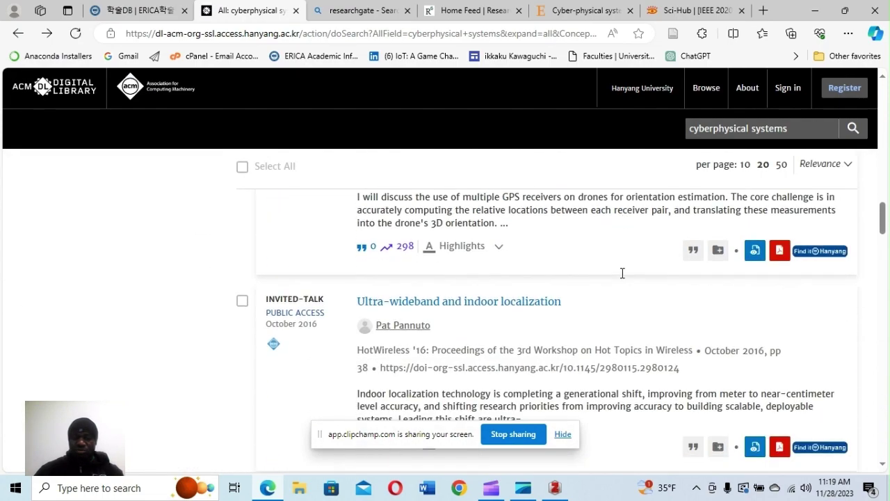
{"action": "scroll", "coordinate": [614, 271], "scroll_direction": "down", "scroll_amount": 4}
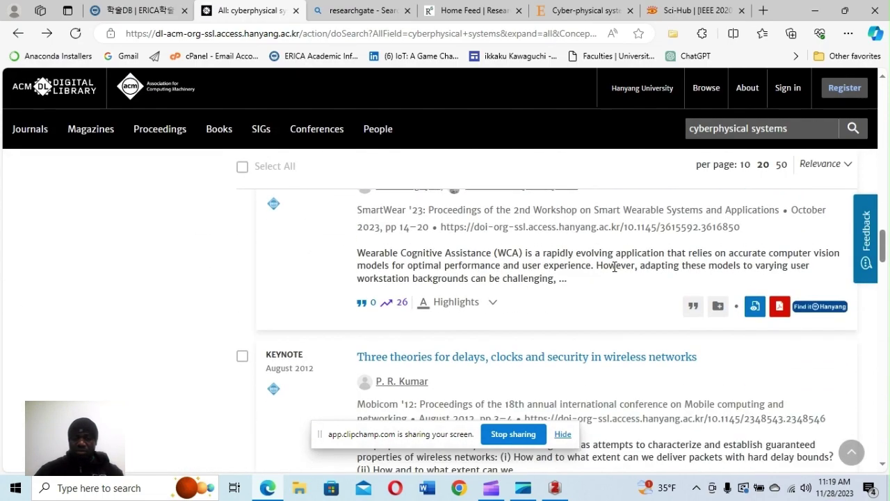
{"action": "scroll", "coordinate": [570, 355], "scroll_direction": "down", "scroll_amount": 2}
{"action": "scroll", "coordinate": [640, 323], "scroll_direction": "down", "scroll_amount": 10}
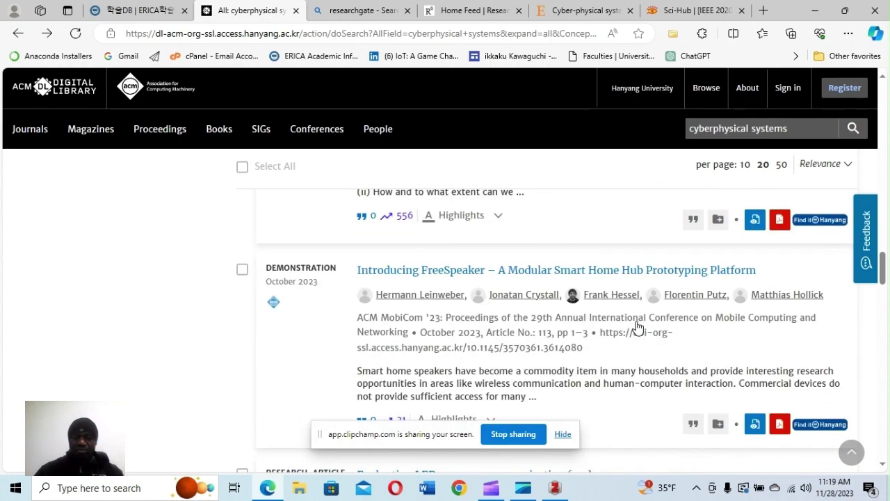
{"action": "scroll", "coordinate": [632, 325], "scroll_direction": "down", "scroll_amount": 3}
{"action": "scroll", "coordinate": [633, 321], "scroll_direction": "up", "scroll_amount": 14}
{"action": "scroll", "coordinate": [632, 321], "scroll_direction": "up", "scroll_amount": 15}
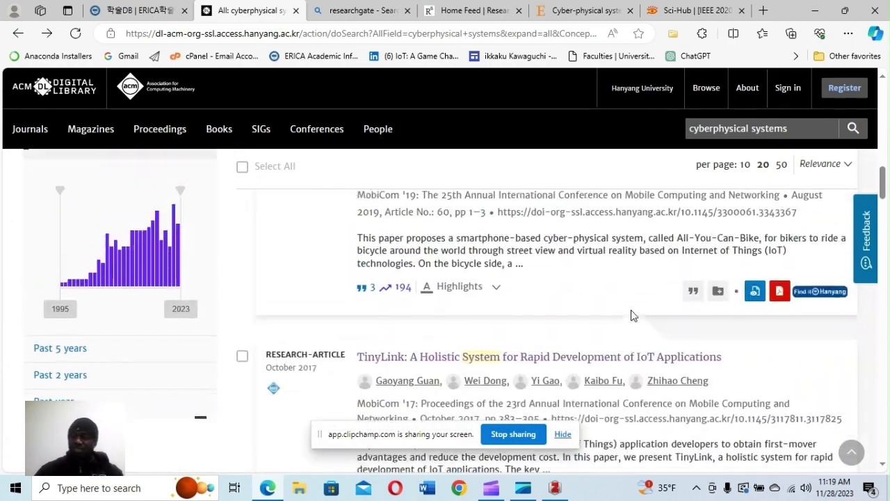
- Browse the MobiCom search results together with the conference, reproducibility badge and publication date filters
{"action": "scroll", "coordinate": [633, 314], "scroll_direction": "down", "scroll_amount": 3}
{"action": "scroll", "coordinate": [633, 313], "scroll_direction": "up", "scroll_amount": 3}
{"action": "scroll", "coordinate": [633, 313], "scroll_direction": "down", "scroll_amount": 2}
{"action": "scroll", "coordinate": [633, 314], "scroll_direction": "down", "scroll_amount": 1}
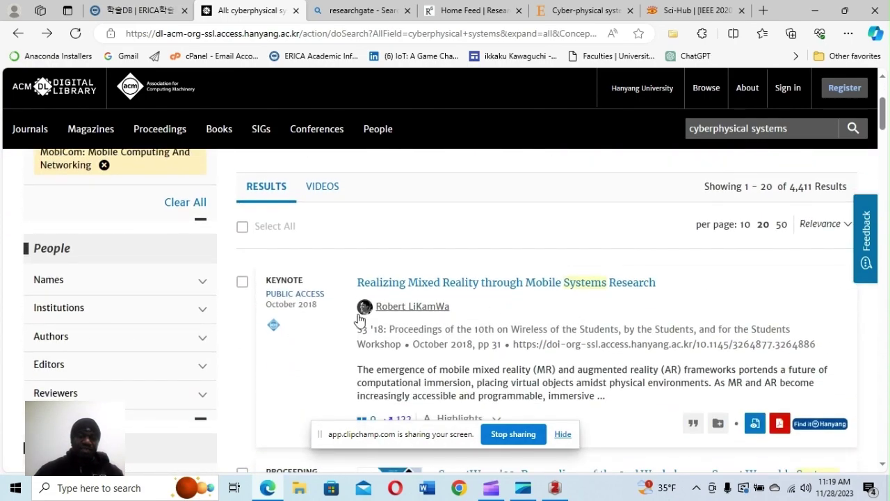
{"action": "scroll", "coordinate": [49, 339], "scroll_direction": "down", "scroll_amount": 9}
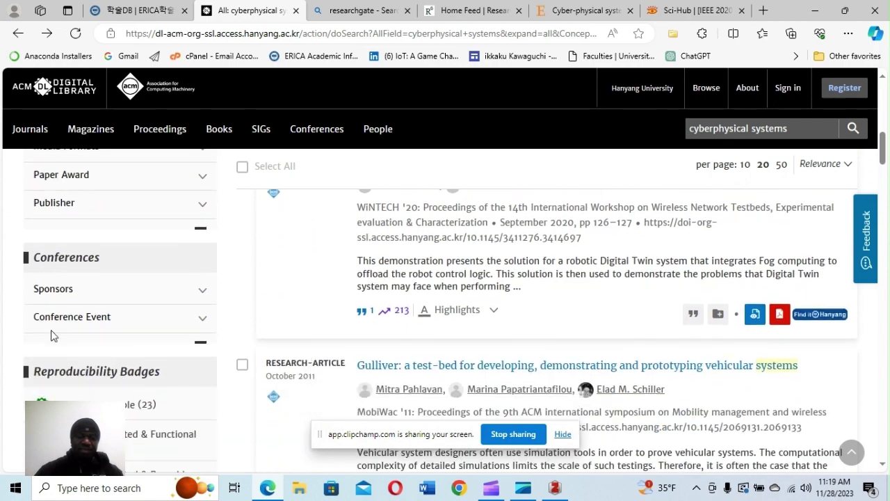
{"action": "scroll", "coordinate": [56, 336], "scroll_direction": "down", "scroll_amount": 4}
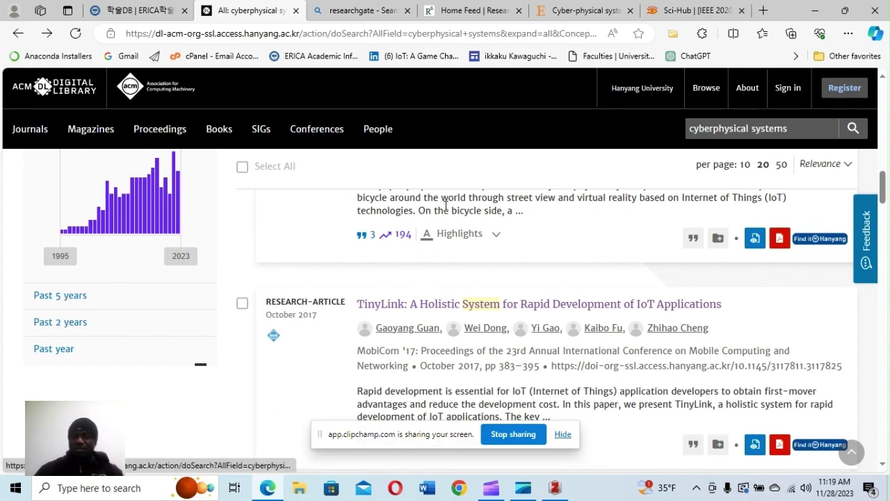
{"action": "scroll", "coordinate": [495, 219], "scroll_direction": "up", "scroll_amount": 15}
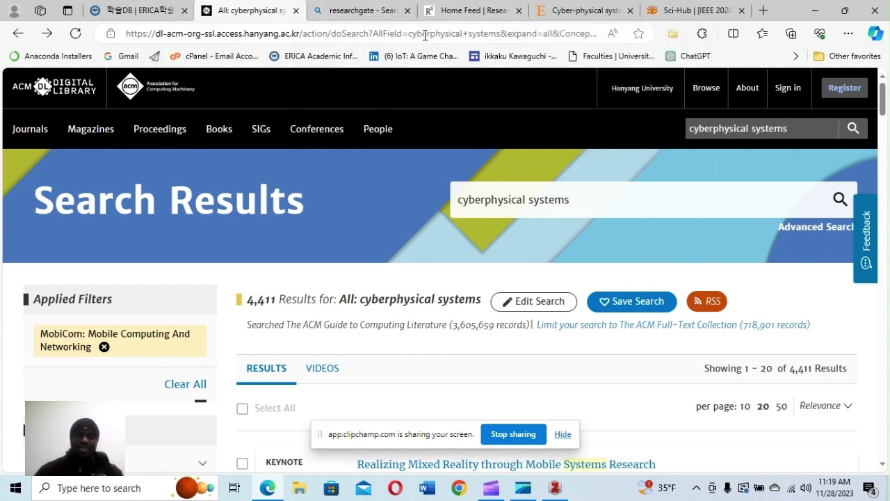
- Revisit the ResearchGate home feed and the Sci-Hub copy of the artificial intelligence in cyber-physical systems paper
{"action": "left_click", "coordinate": [459, 21]}
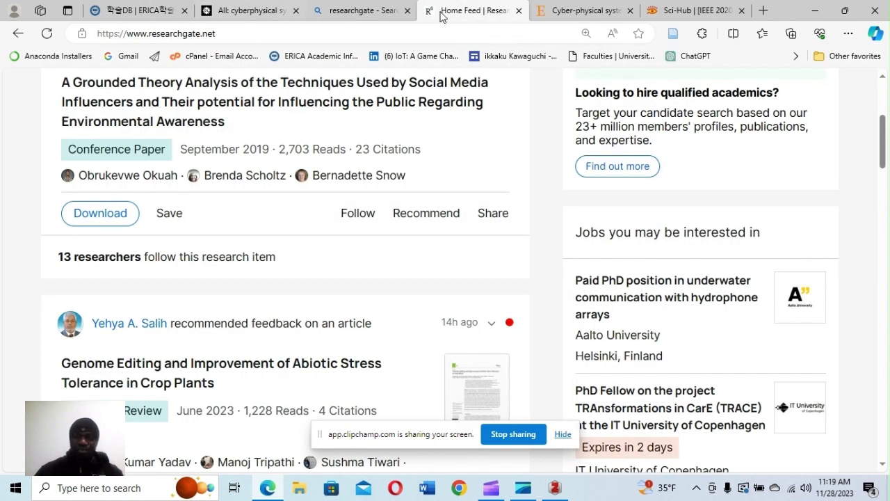
{"action": "scroll", "coordinate": [533, 167], "scroll_direction": "up", "scroll_amount": 3}
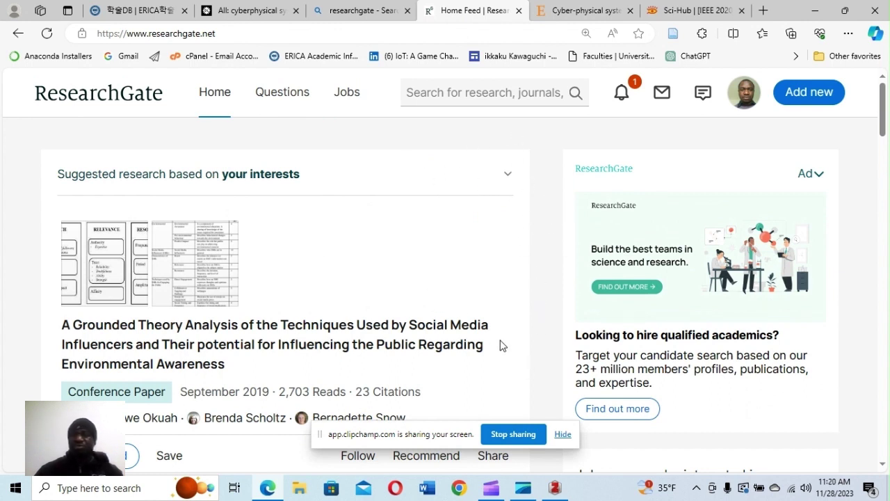
{"action": "left_click", "coordinate": [669, 12]}
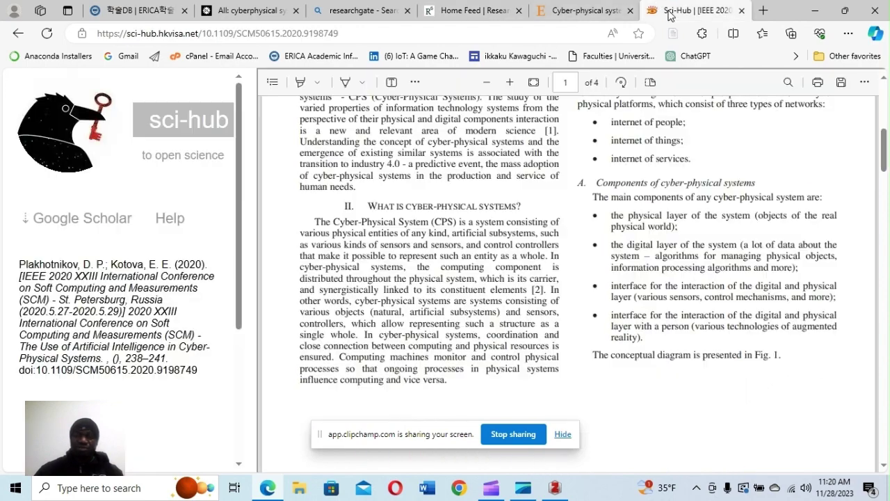
{"action": "scroll", "coordinate": [710, 183], "scroll_direction": "up", "scroll_amount": 6}
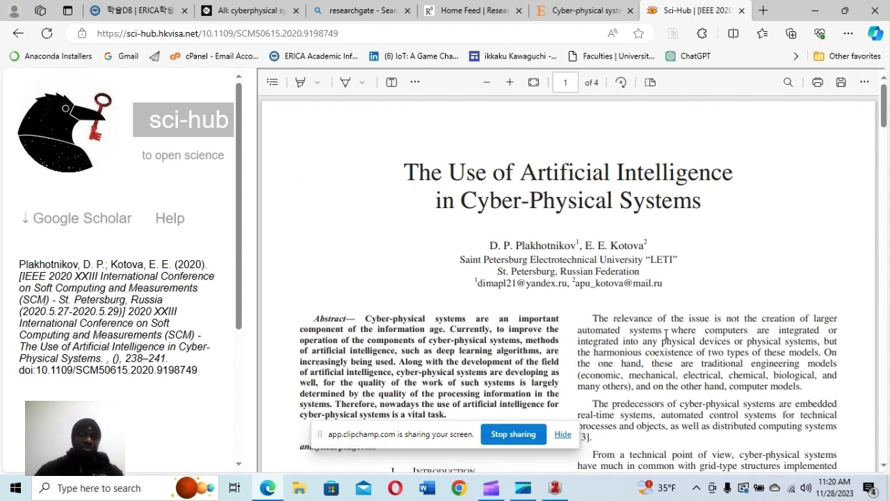
{"action": "left_click", "coordinate": [451, 14]}
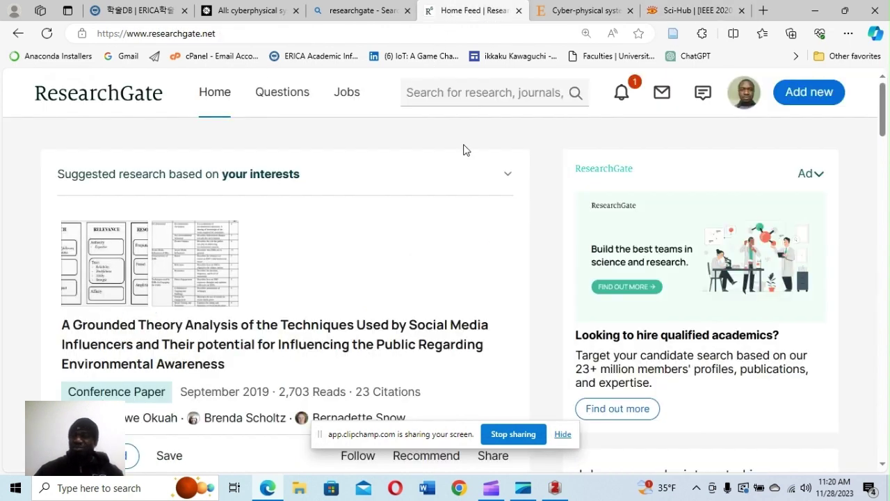
{"action": "scroll", "coordinate": [463, 140], "scroll_direction": "down", "scroll_amount": 4}
{"action": "scroll", "coordinate": [459, 139], "scroll_direction": "up", "scroll_amount": 5}
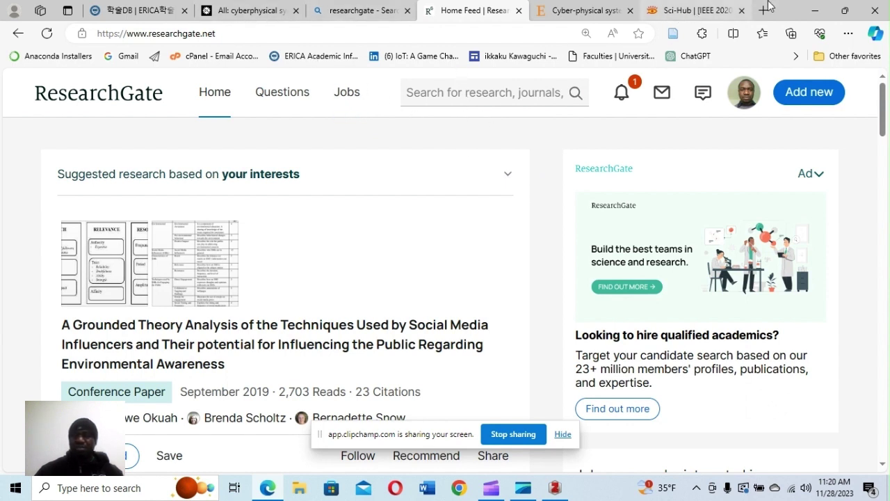
- Switch to Zotero and review the details of each article and attached PDF in the Academic Workshop collection
{"action": "left_click", "coordinate": [816, 20]}
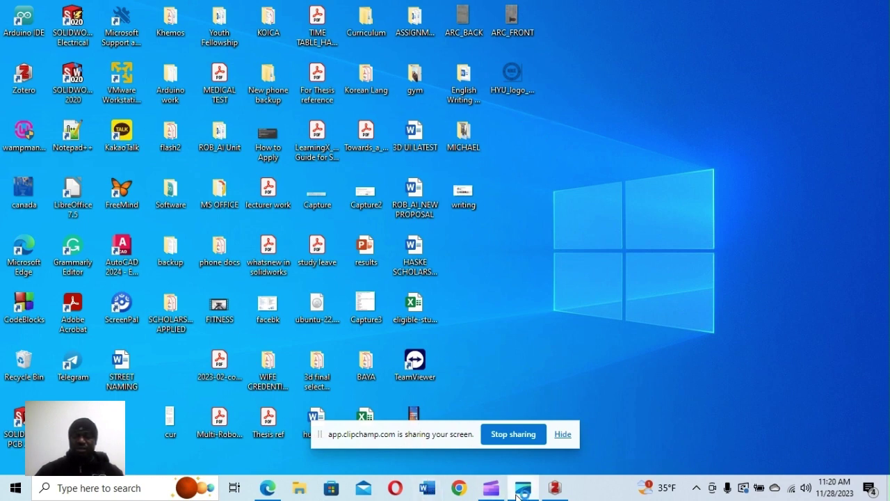
{"action": "left_click", "coordinate": [555, 488]}
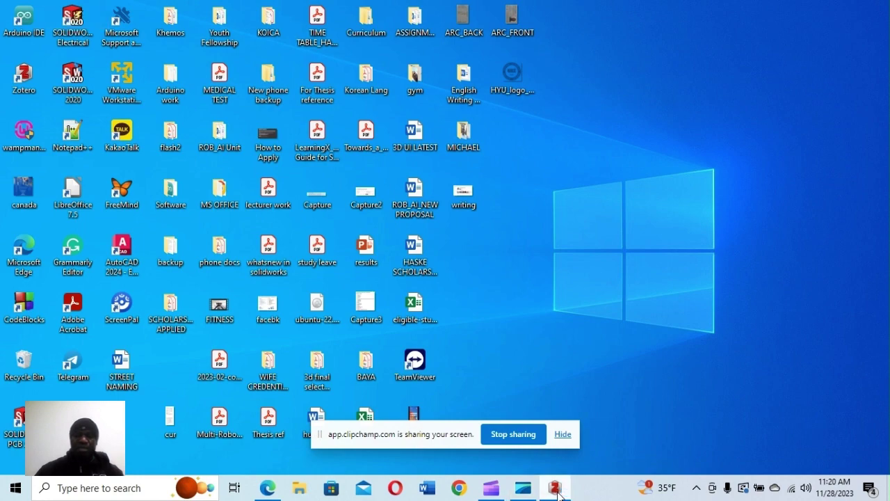
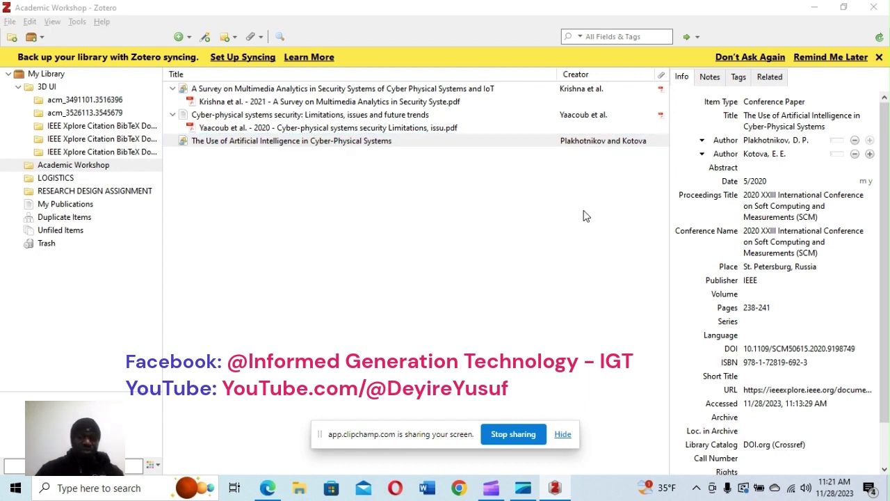
{"action": "left_click", "coordinate": [453, 131]}
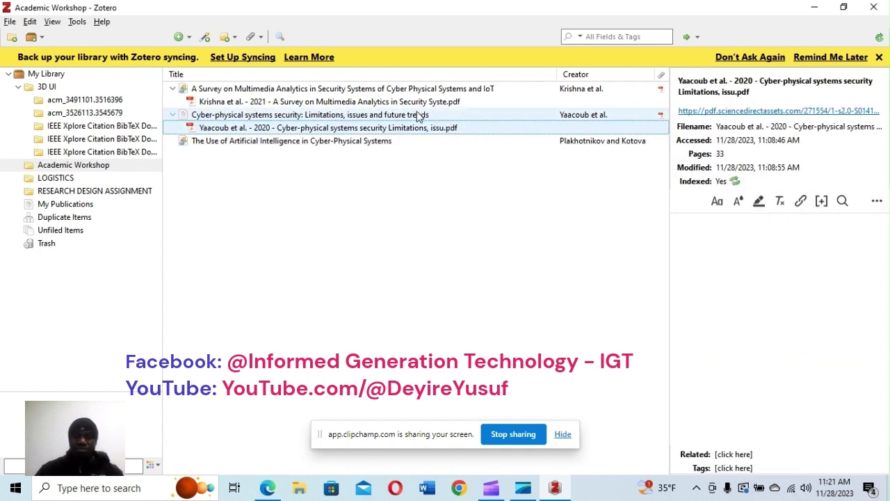
{"action": "left_click", "coordinate": [420, 116]}
{"action": "left_click", "coordinate": [440, 102]}
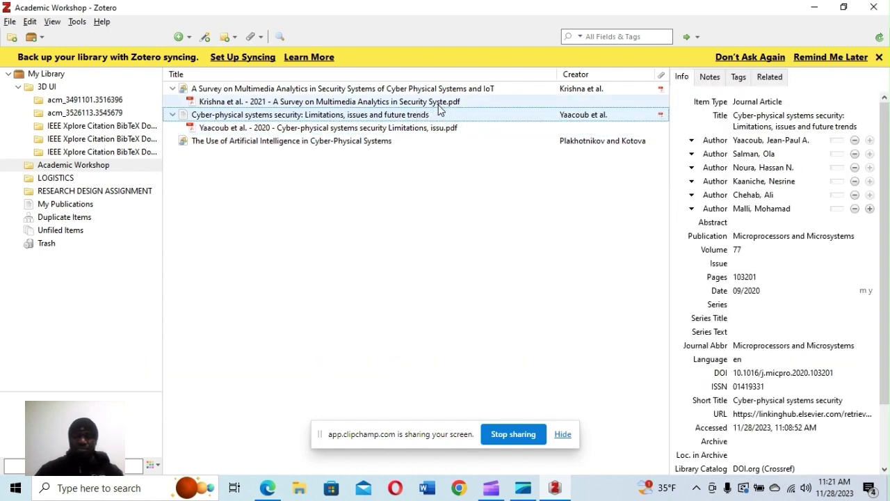
{"action": "left_click", "coordinate": [441, 90]}
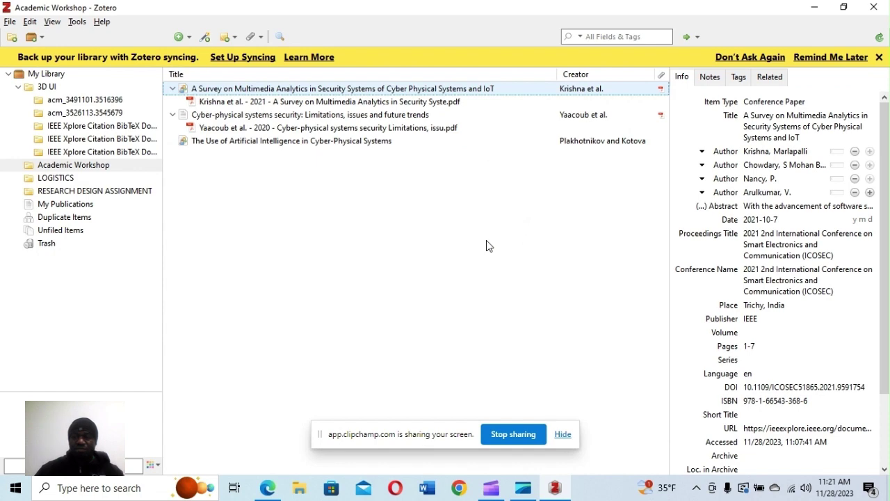
{"action": "left_click", "coordinate": [384, 104]}
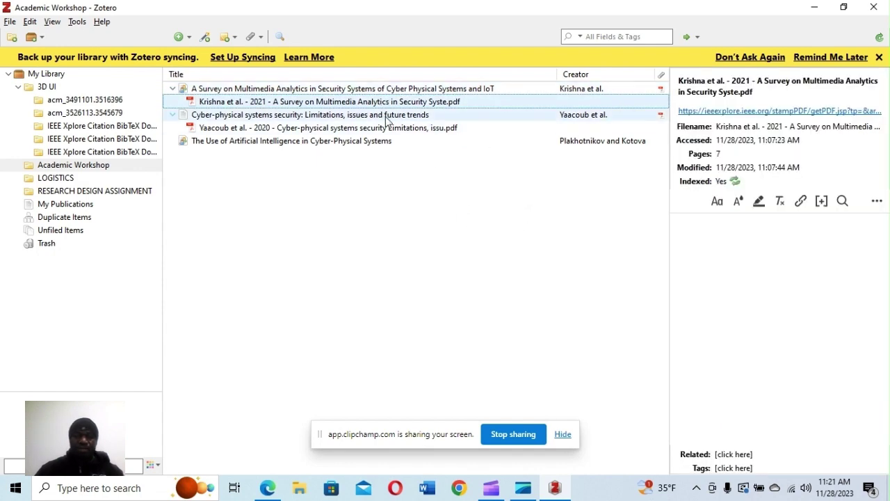
{"action": "left_click", "coordinate": [392, 118]}
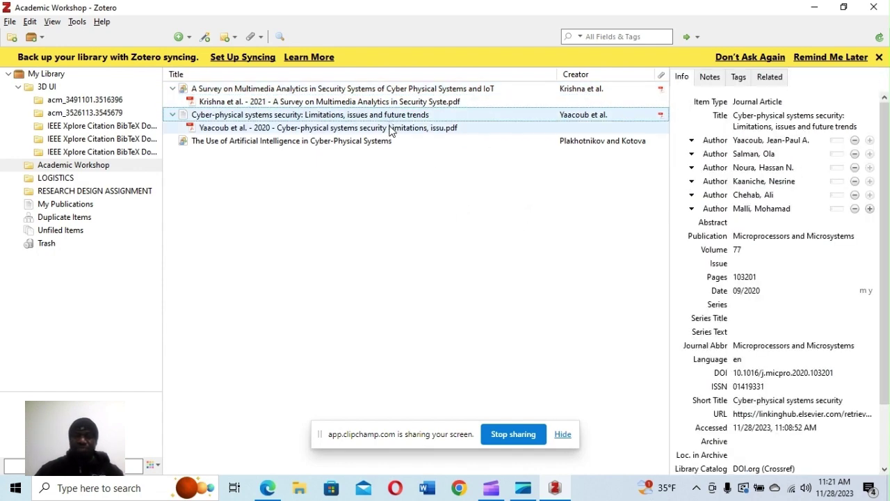
{"action": "left_click", "coordinate": [392, 131]}
{"action": "left_click", "coordinate": [368, 144]}
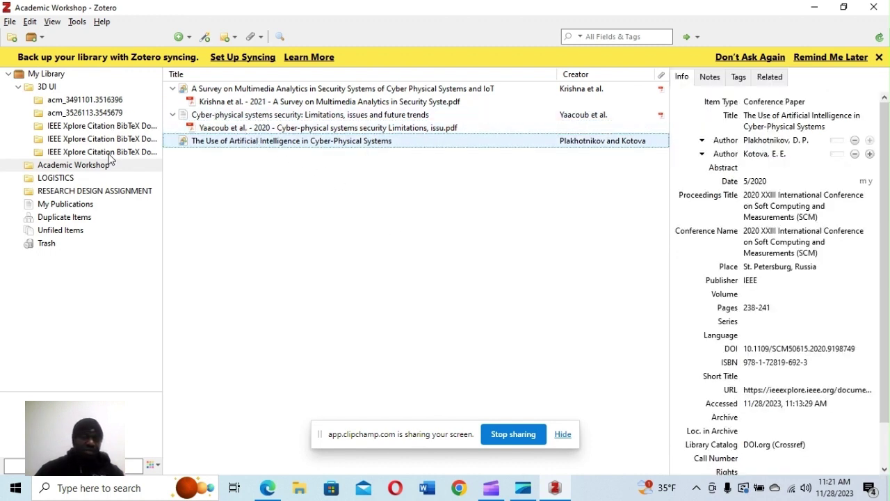
{"action": "left_click", "coordinate": [64, 166]}
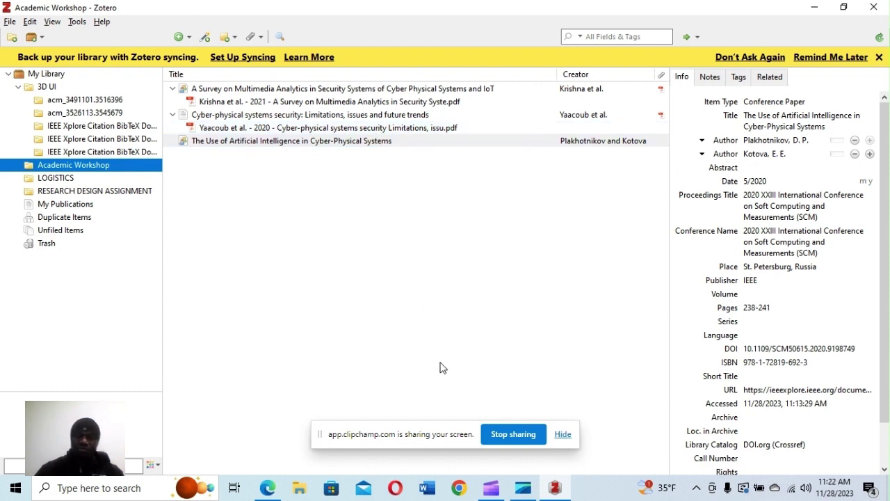
- Switch to Word and dismiss the prompt to save changes without saving the document
{"action": "left_click", "coordinate": [427, 491]}
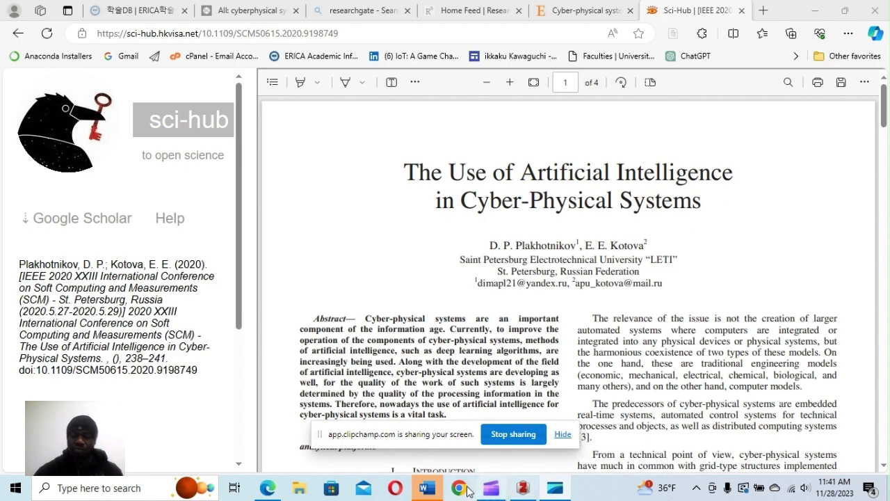
{"action": "left_click", "coordinate": [427, 489]}
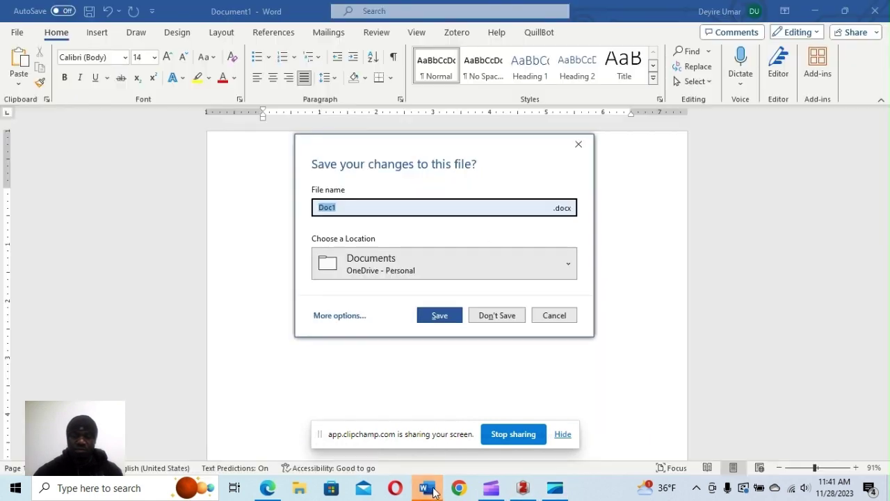
{"action": "left_click", "coordinate": [578, 144]}
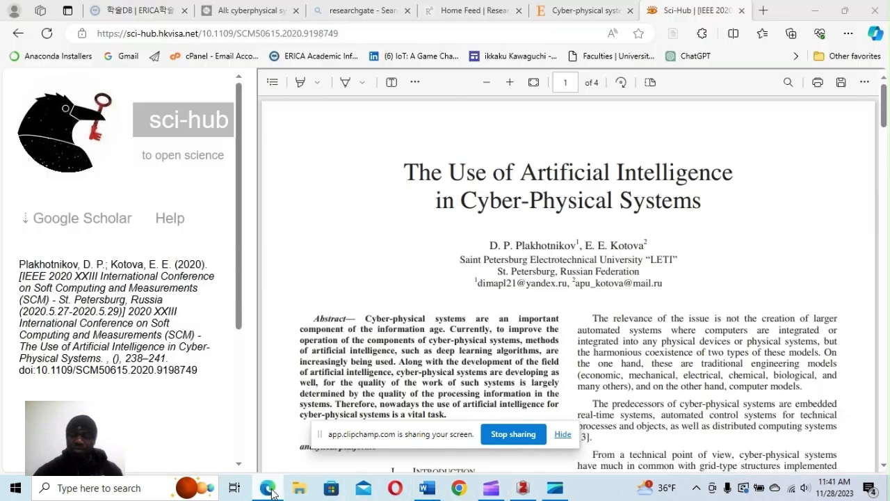
- Return to the Sci-Hub paper in Edge and copy the CPS definition from section II, ending at "constituent elements"
{"action": "left_click", "coordinate": [270, 491]}
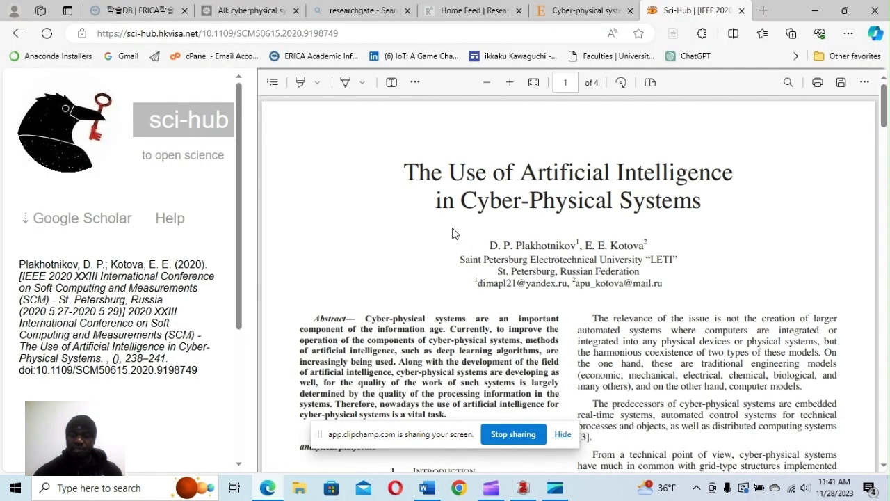
{"action": "scroll", "coordinate": [418, 236], "scroll_direction": "down", "scroll_amount": 4}
{"action": "scroll", "coordinate": [410, 236], "scroll_direction": "up", "scroll_amount": 2}
{"action": "scroll", "coordinate": [410, 238], "scroll_direction": "down", "scroll_amount": 3}
{"action": "scroll", "coordinate": [408, 237], "scroll_direction": "up", "scroll_amount": 3}
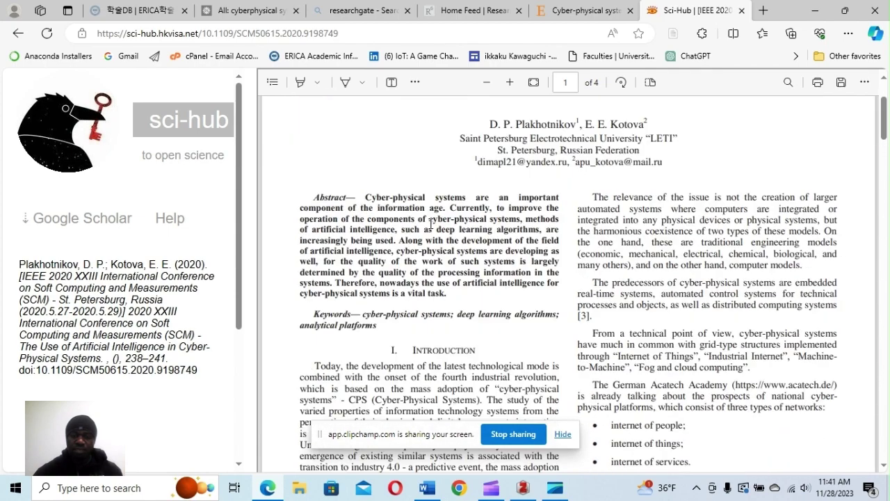
{"action": "scroll", "coordinate": [440, 232], "scroll_direction": "down", "scroll_amount": 5}
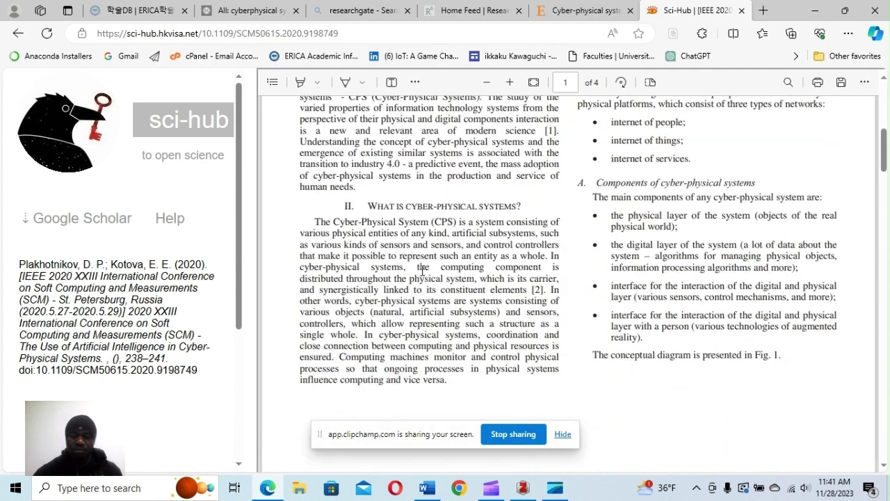
{"action": "left_click_drag", "start_coordinate": [315, 221], "coordinate": [451, 274]}
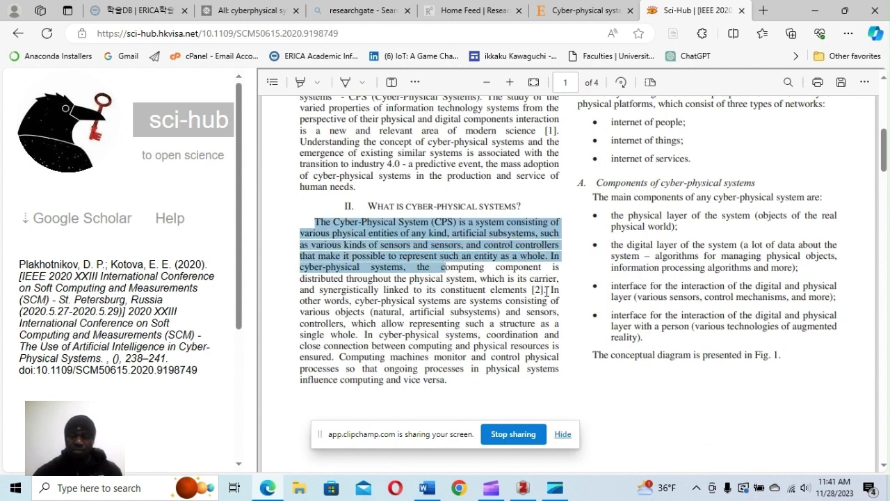
{"action": "left_click_drag", "start_coordinate": [540, 293], "coordinate": [532, 289]}
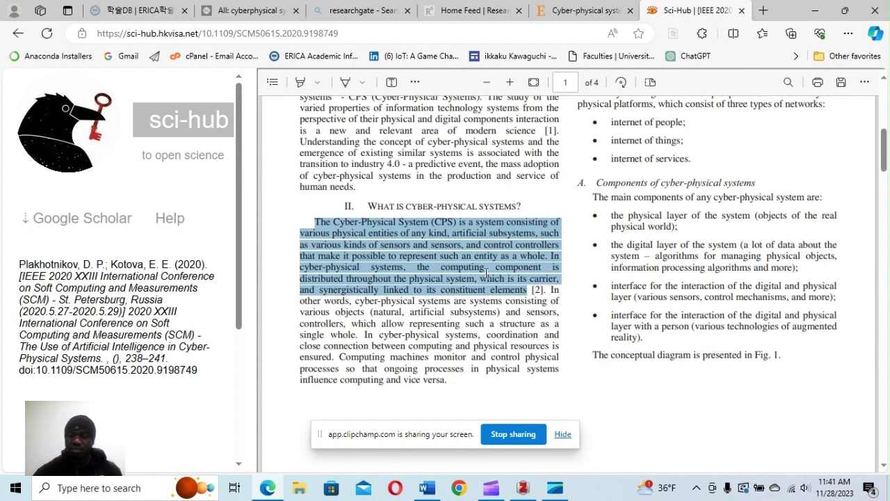
{"action": "right_click", "coordinate": [434, 252]}
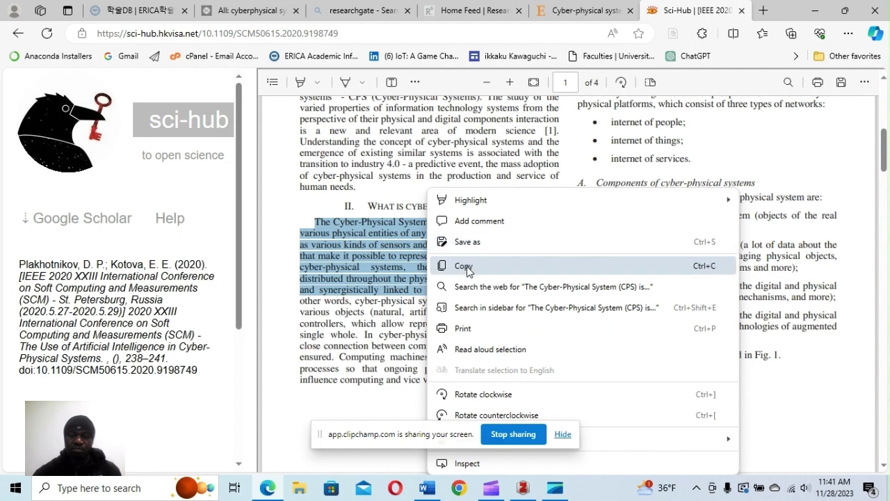
{"action": "left_click", "coordinate": [468, 264]}
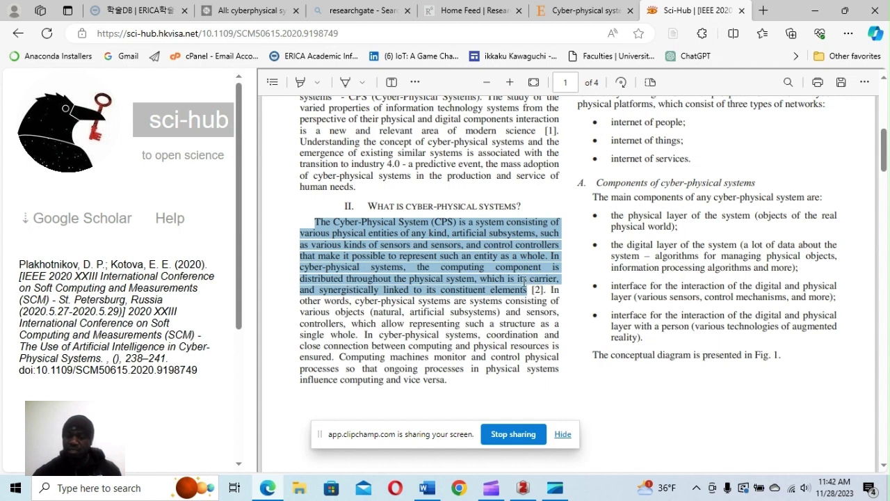
- Skim the rest of the paper down to its references, and paste the copied CPS definition into the blank Word document
{"action": "scroll", "coordinate": [565, 306], "scroll_direction": "down", "scroll_amount": 15}
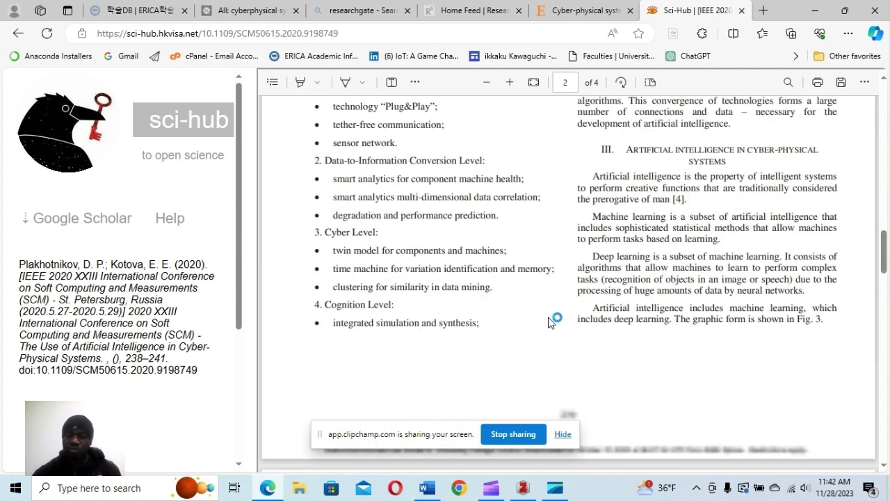
{"action": "scroll", "coordinate": [550, 322], "scroll_direction": "down", "scroll_amount": 1}
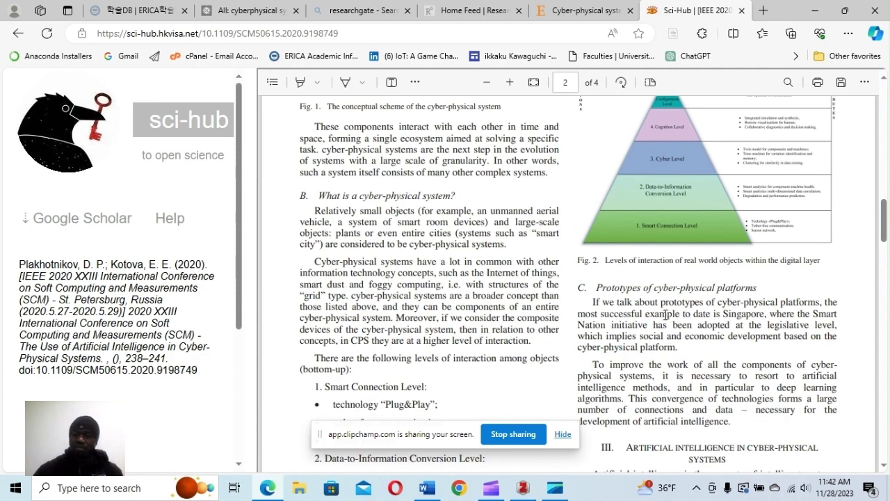
{"action": "scroll", "coordinate": [674, 348], "scroll_direction": "down", "scroll_amount": 15}
{"action": "scroll", "coordinate": [674, 374], "scroll_direction": "down", "scroll_amount": 15}
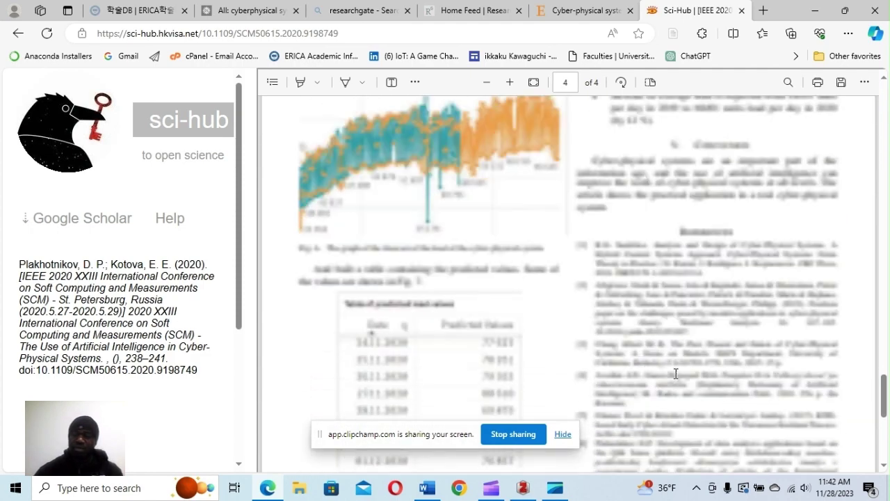
{"action": "scroll", "coordinate": [676, 379], "scroll_direction": "up", "scroll_amount": 5}
{"action": "scroll", "coordinate": [672, 389], "scroll_direction": "down", "scroll_amount": 2}
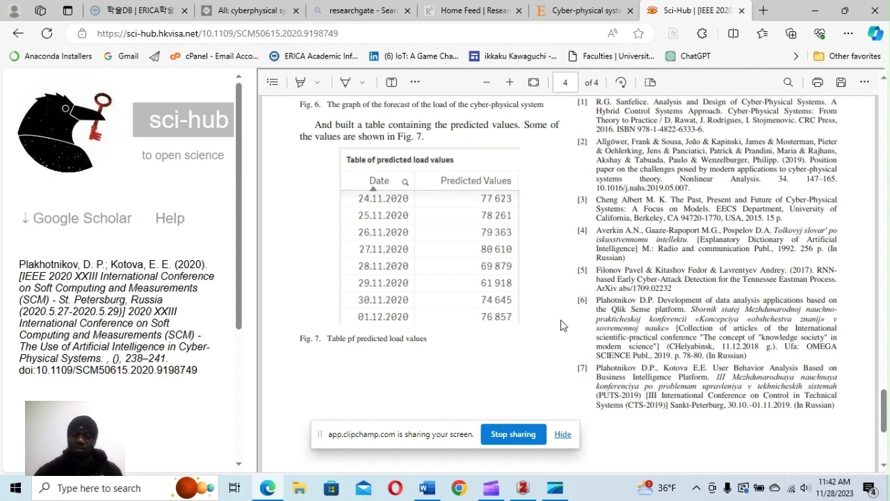
{"action": "left_click", "coordinate": [429, 490]}
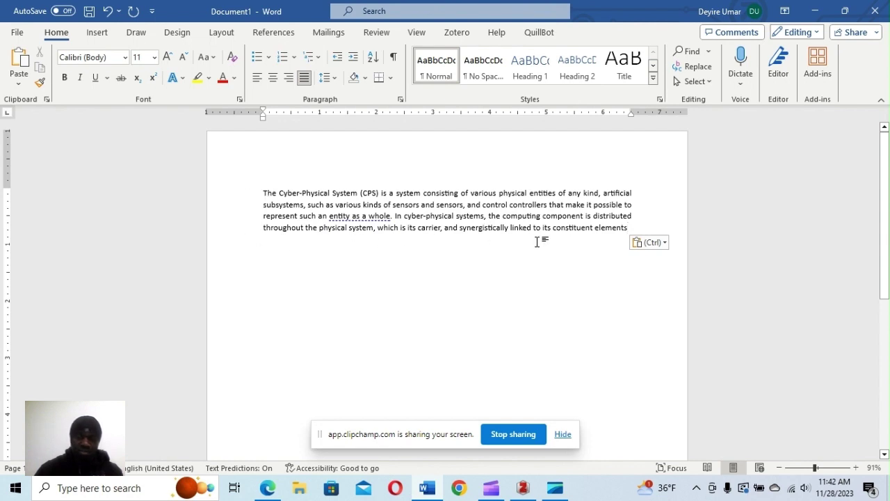
- End the pasted CPS definition with a period and set the whole paragraph's font size to 14
{"action": "type", "text": "."}
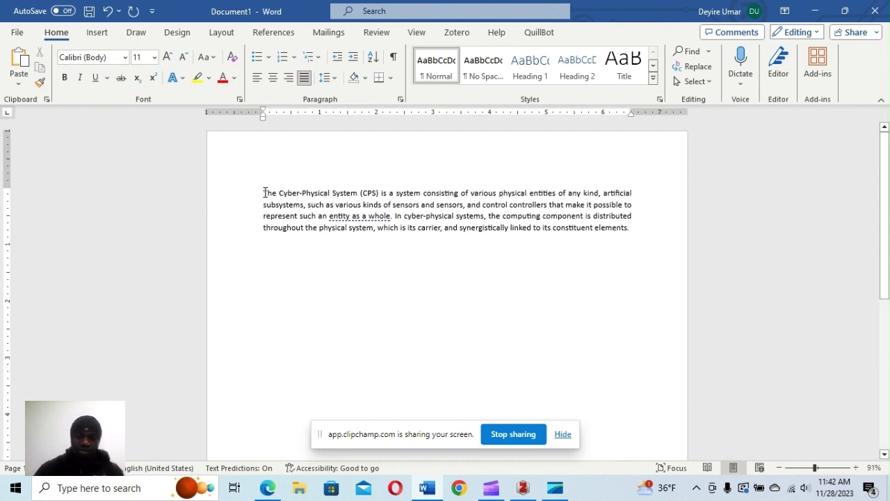
{"action": "left_click_drag", "start_coordinate": [265, 192], "coordinate": [638, 232]}
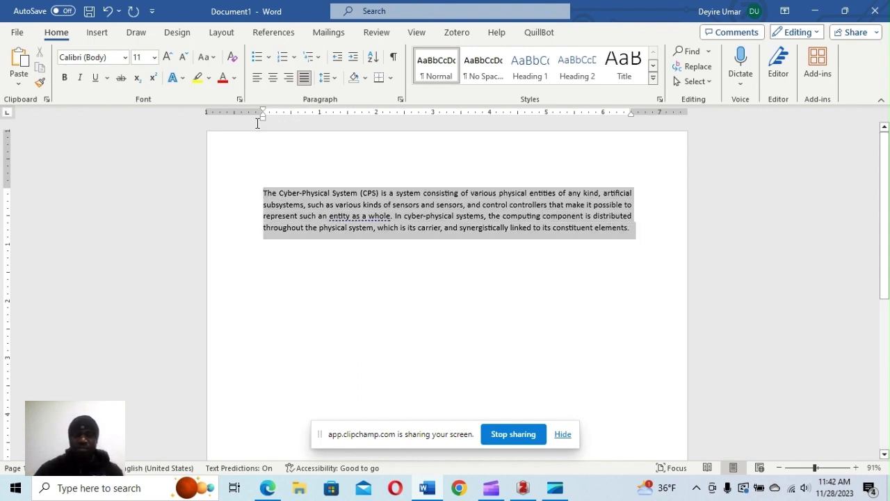
{"action": "left_click", "coordinate": [154, 59]}
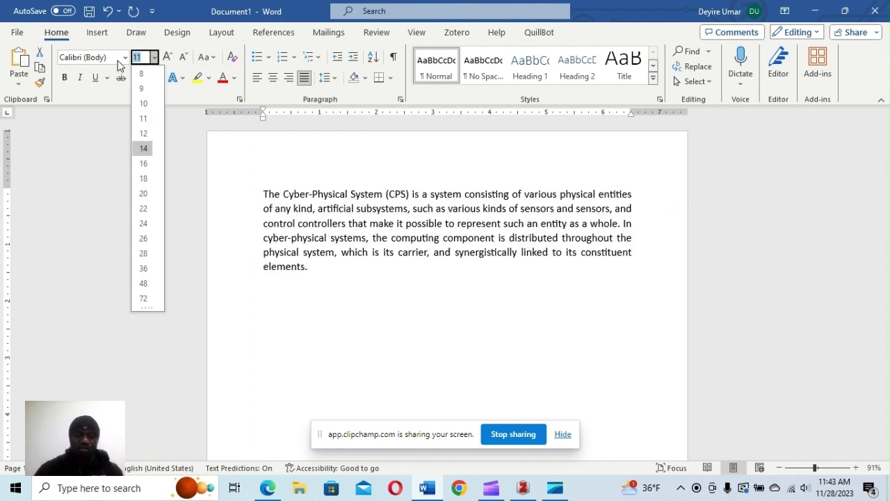
{"action": "key", "text": "Return"}
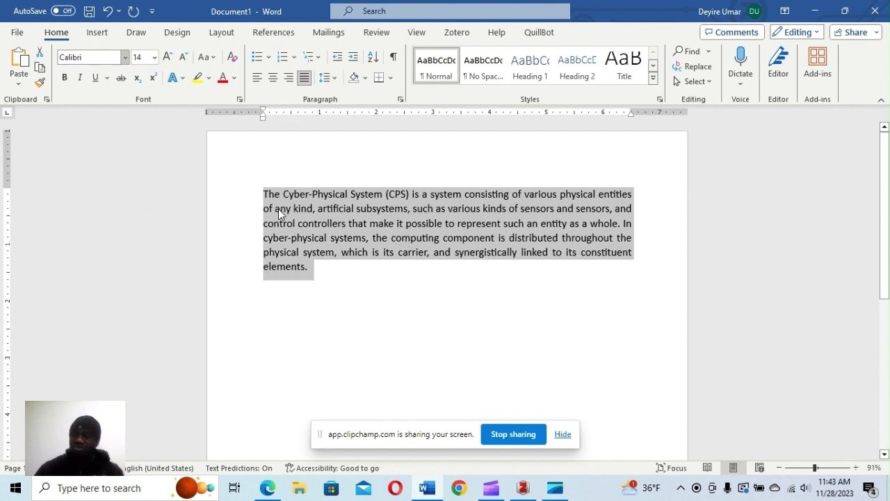
{"action": "key", "text": "alt+h"}
{"action": "key", "text": "f"}
{"action": "key", "text": "f"}
{"action": "key", "text": "Escape"}
{"action": "key", "text": "Escape"}
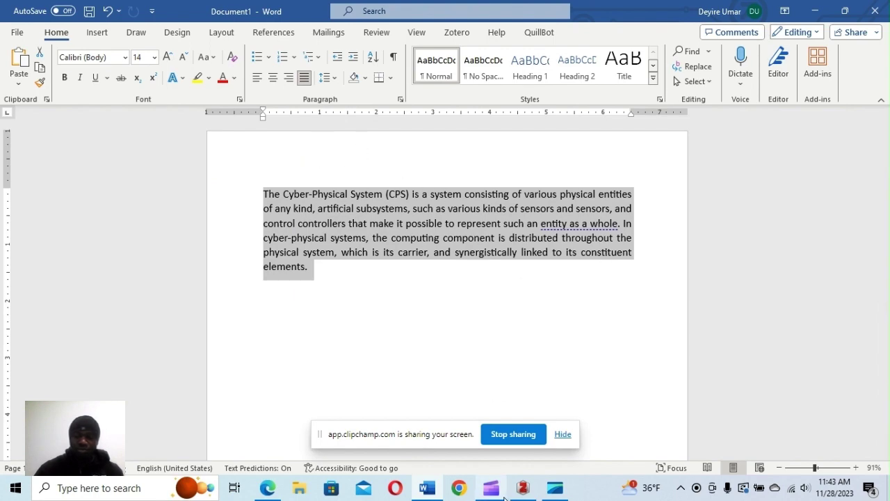
- Switch to Edge to check the title and authors on the Sci-Hub paper's first page, and return to Word
{"action": "left_click", "coordinate": [268, 490]}
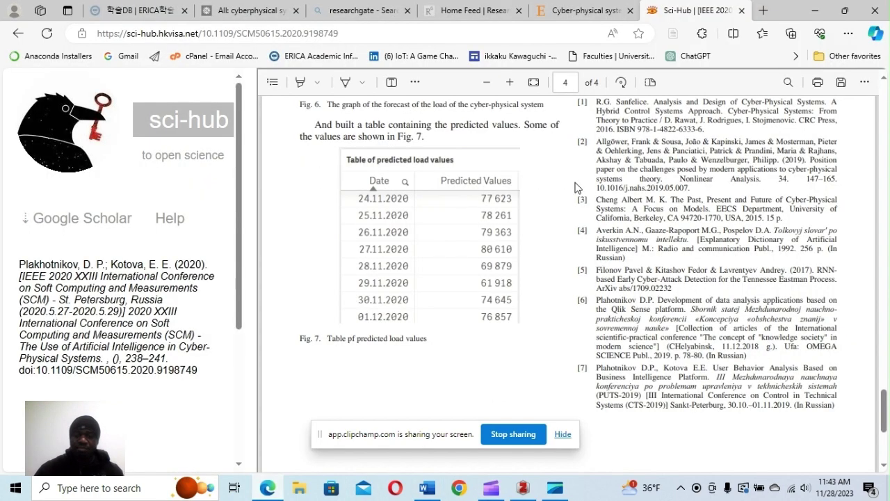
{"action": "scroll", "coordinate": [661, 139], "scroll_direction": "up", "scroll_amount": 10}
{"action": "scroll", "coordinate": [678, 190], "scroll_direction": "up", "scroll_amount": 15}
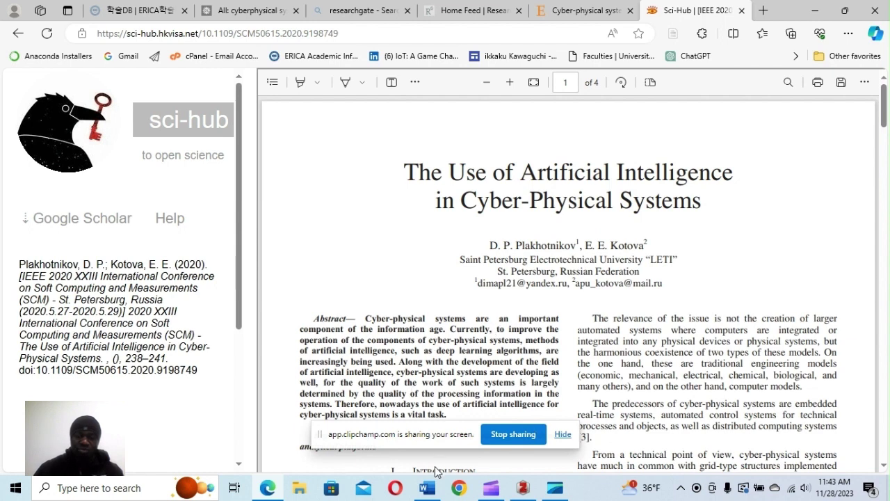
{"action": "left_click", "coordinate": [427, 487]}
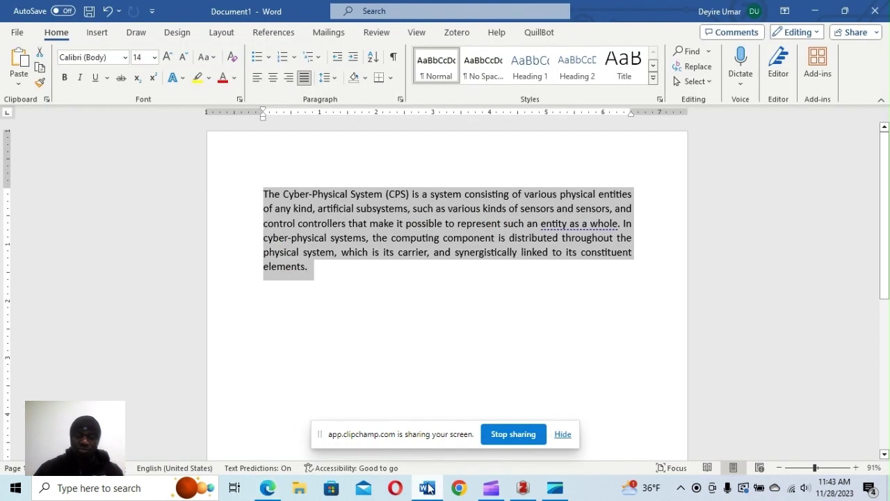
- Add "According to" in front of the CPS definition
{"action": "left_click", "coordinate": [457, 33]}
{"action": "left_click", "coordinate": [304, 266]}
{"action": "key", "text": "BackSpace"}
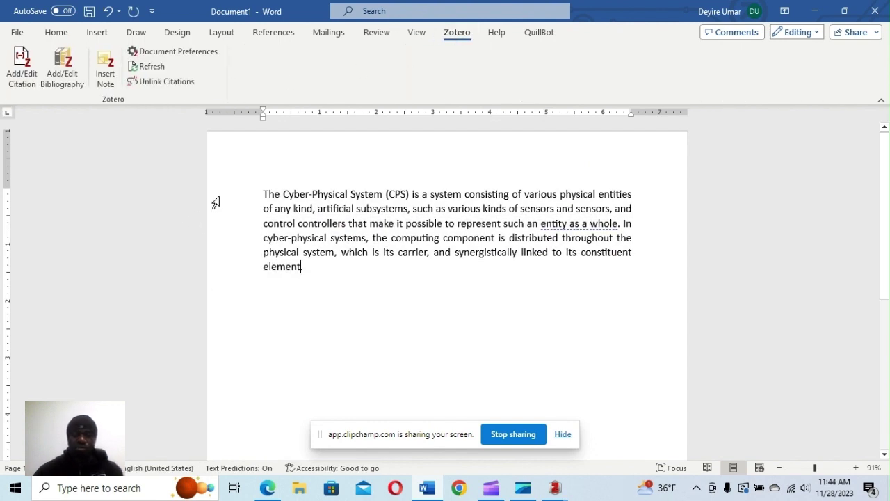
{"action": "left_click", "coordinate": [265, 195]}
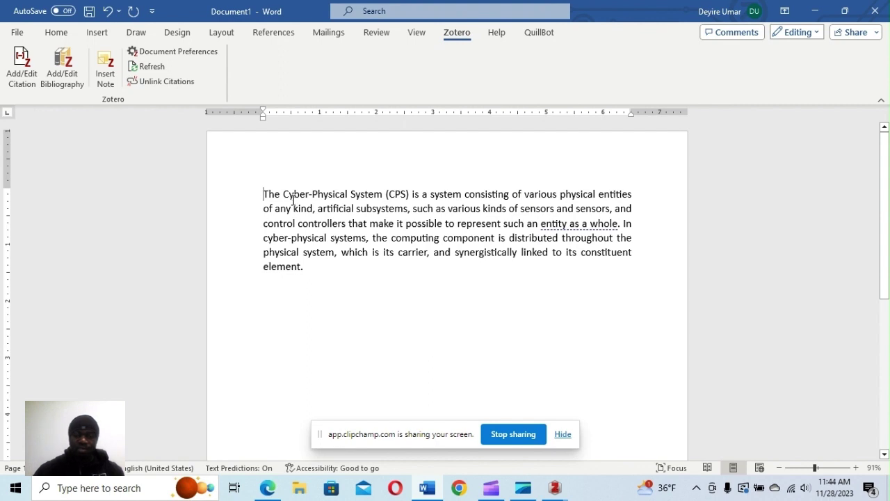
{"action": "type", "text": "According"}
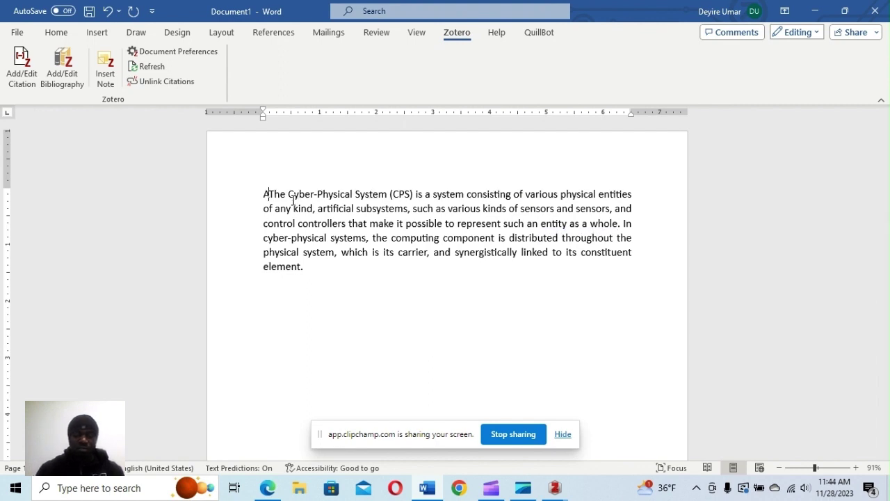
{"action": "type", "text": " to"}
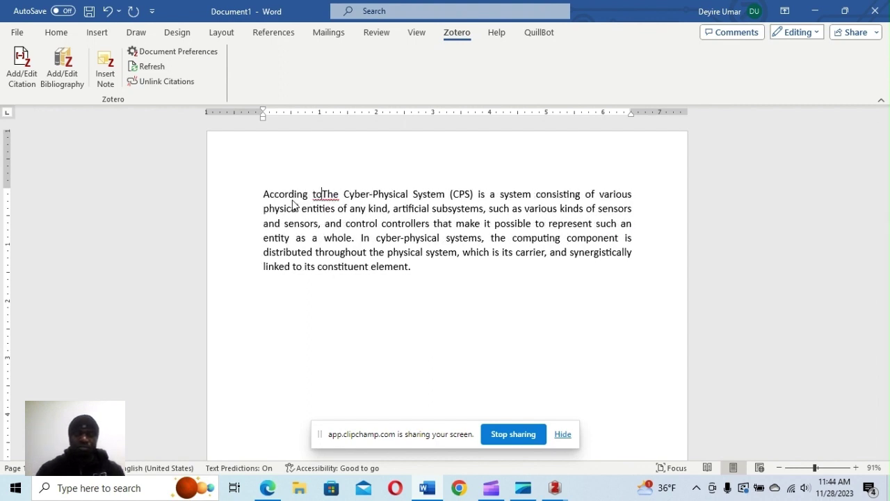
- Try to insert a Zotero citation for "The Use of Artificial Intelligence in Cyber-Physical Systems", and undo the inserted text
{"action": "left_click", "coordinate": [21, 68]}
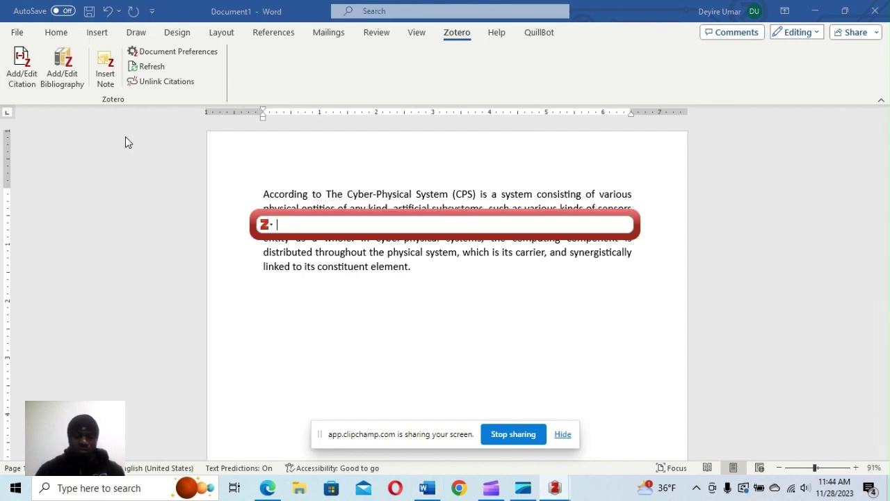
{"action": "type", "text": "artifici"}
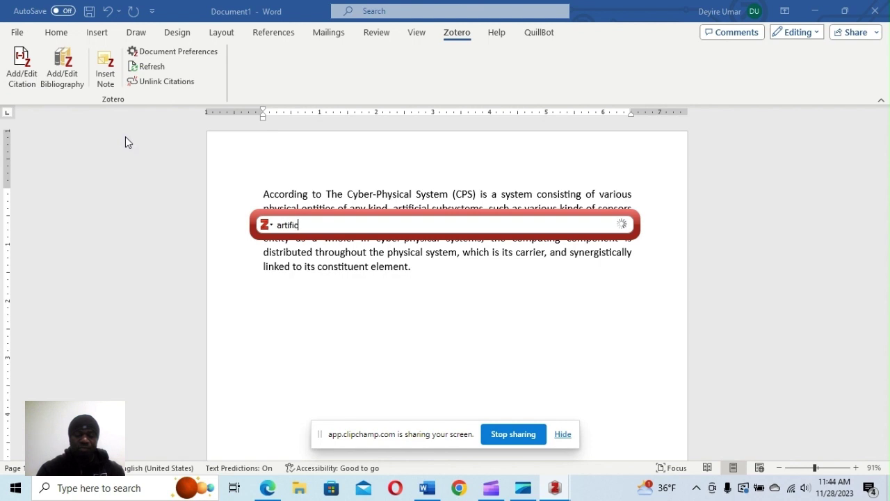
{"action": "type", "text": "a"}
{"action": "key", "text": "BackSpace"}
{"action": "type", "text": "ial"}
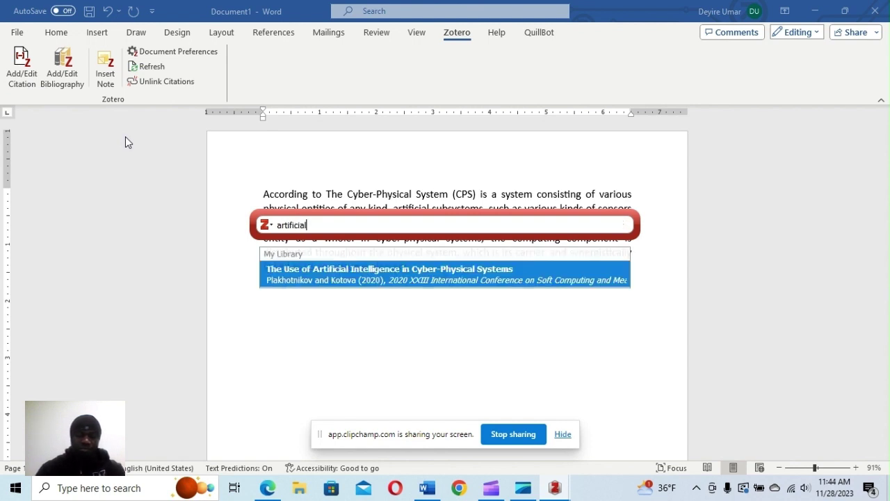
{"action": "key", "text": "Return"}
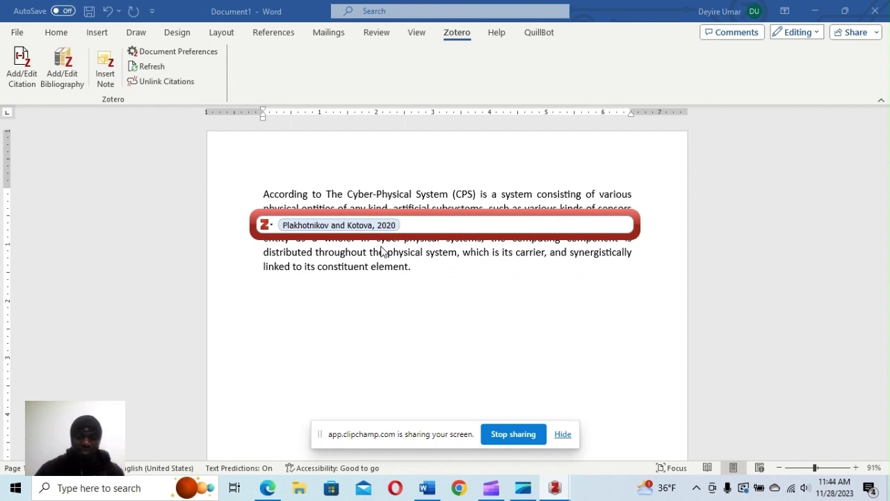
{"action": "key", "text": "Return"}
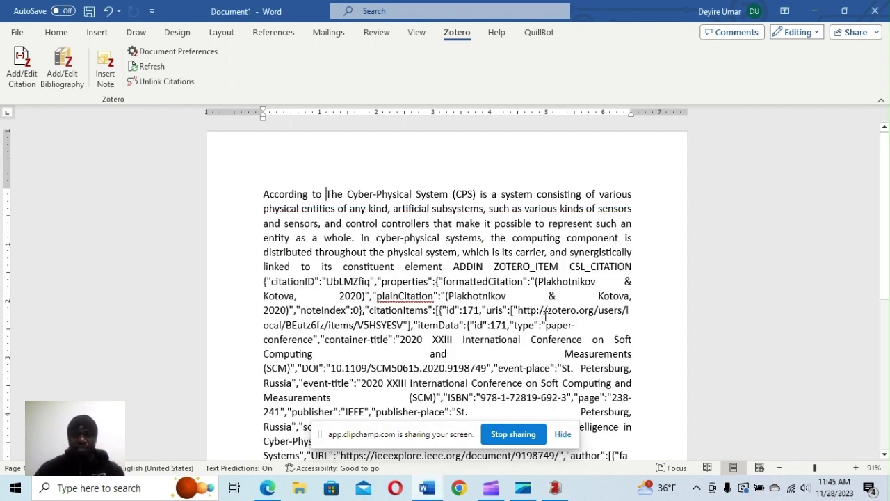
{"action": "key", "text": "ctrl+z"}
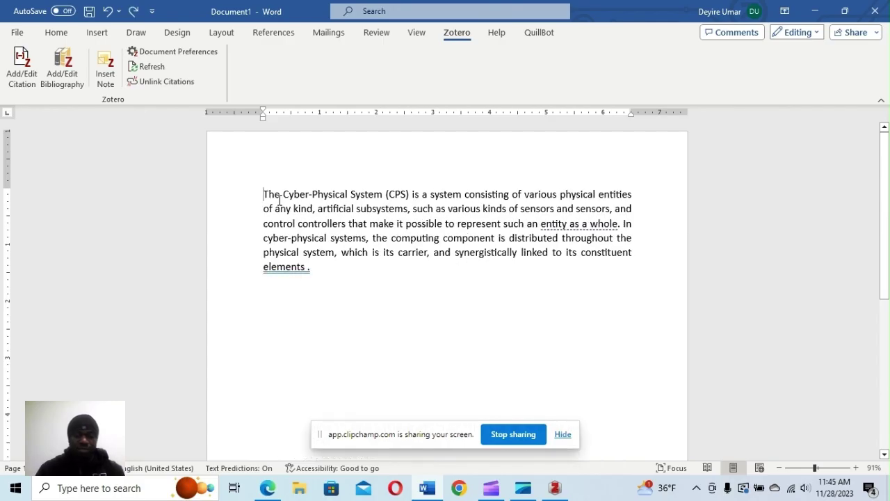
- Begin the definition with "According to" followed by a Zotero citation for "The Use of Artificial Intelligence in Cyber-Physical Systems"
{"action": "type", "text": "Accord"}
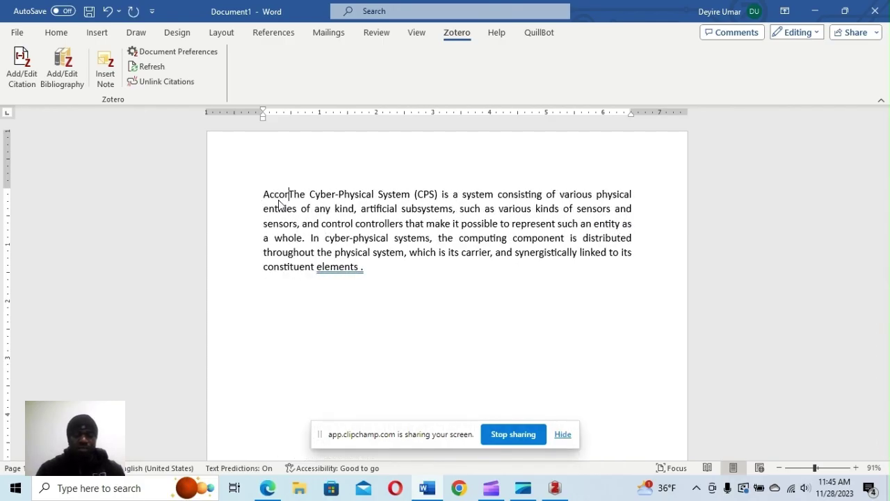
{"action": "type", "text": "ing to"}
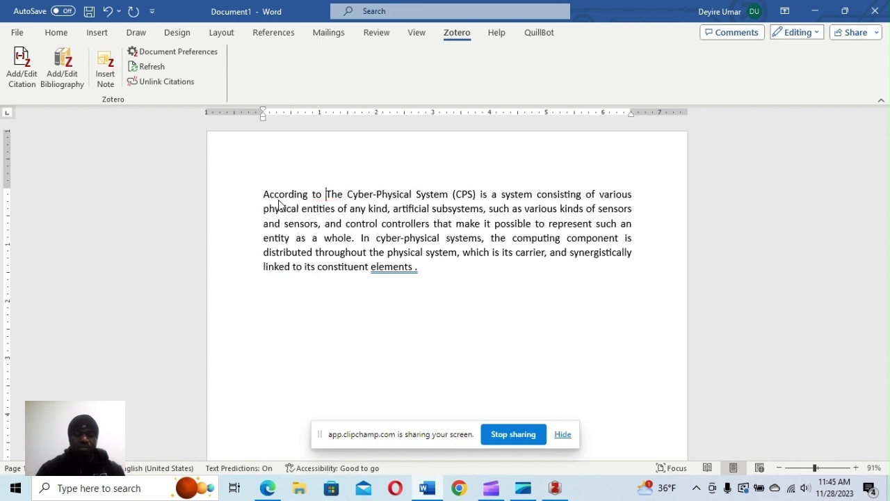
{"action": "left_click", "coordinate": [17, 76]}
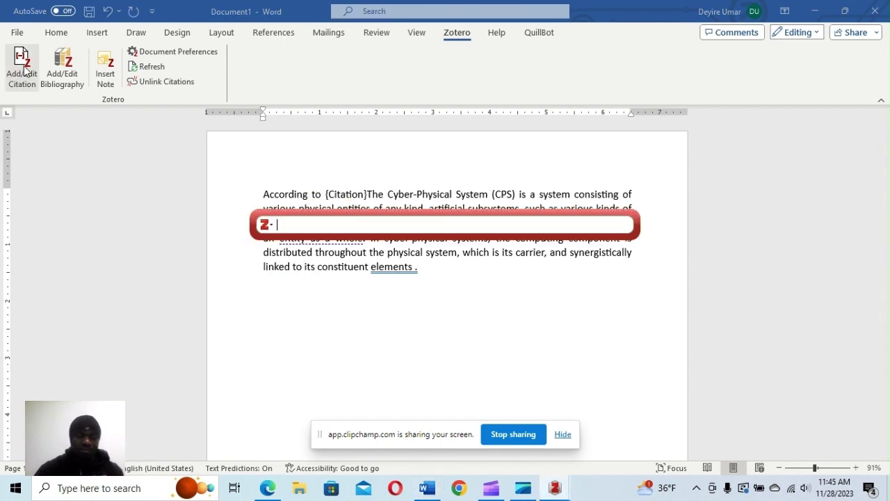
{"action": "type", "text": "artifi"}
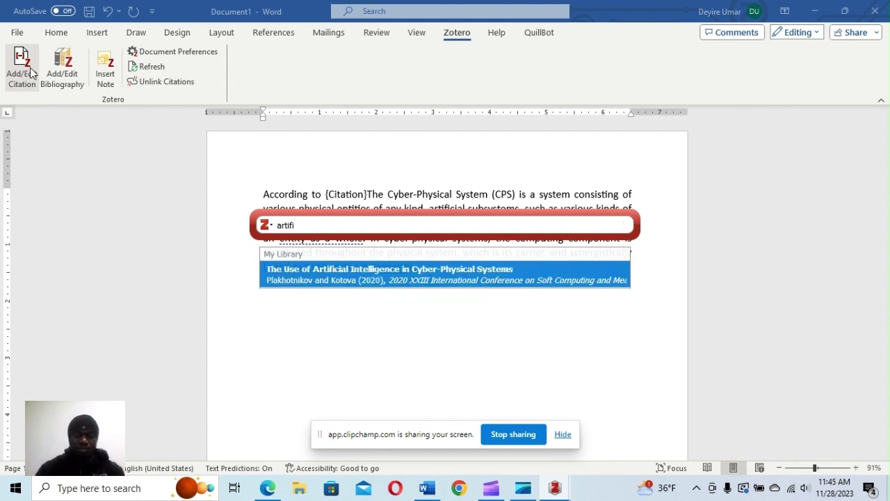
{"action": "key", "text": "Return"}
{"action": "key", "text": "Return"}
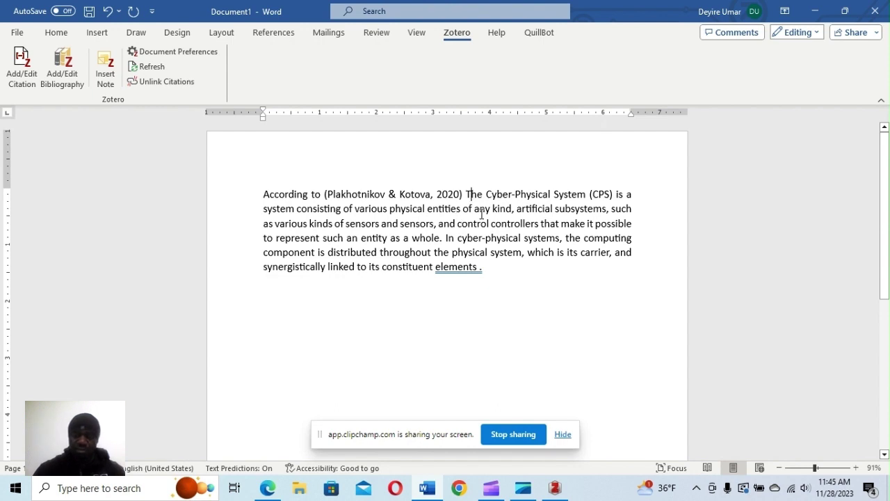
- Enclose the CPS definition in quotation marks and change its opening "The" to lowercase "the"
{"action": "key", "text": "Delete"}
{"action": "type", "text": "\""}
{"action": "type", "text": "t"}
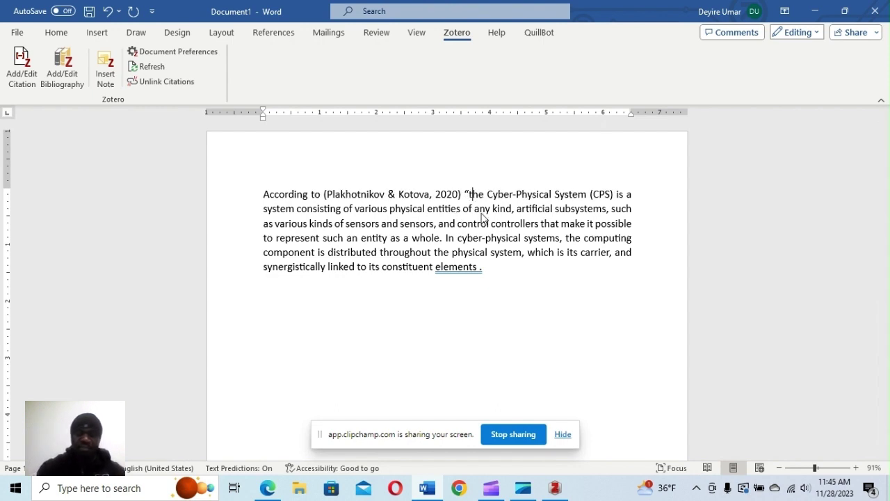
{"action": "left_click_drag", "start_coordinate": [436, 267], "coordinate": [485, 267]}
{"action": "left_click", "coordinate": [491, 266]}
{"action": "key", "text": "BackSpace"}
{"action": "type", "text": "\""}
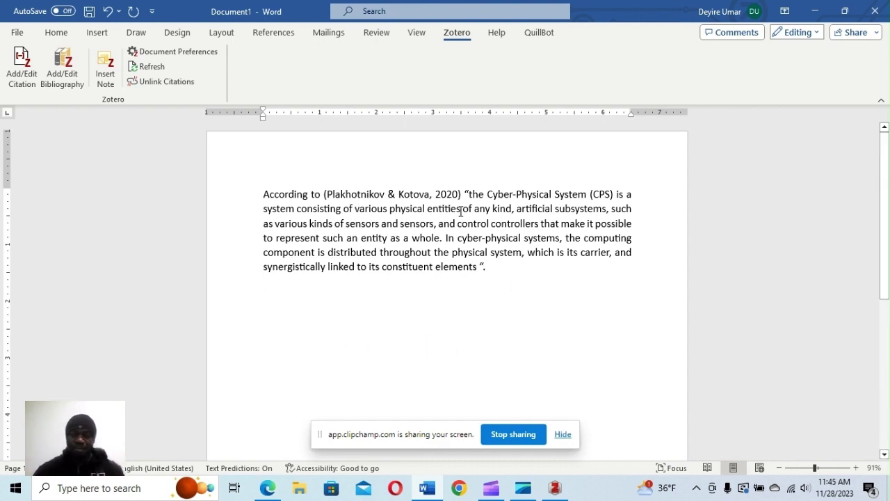
- Reformat the citation in narrative style, with only the year 2020 in parentheses and no comma after the authors' names
{"action": "left_click", "coordinate": [332, 194]}
{"action": "key", "text": "BackSpace"}
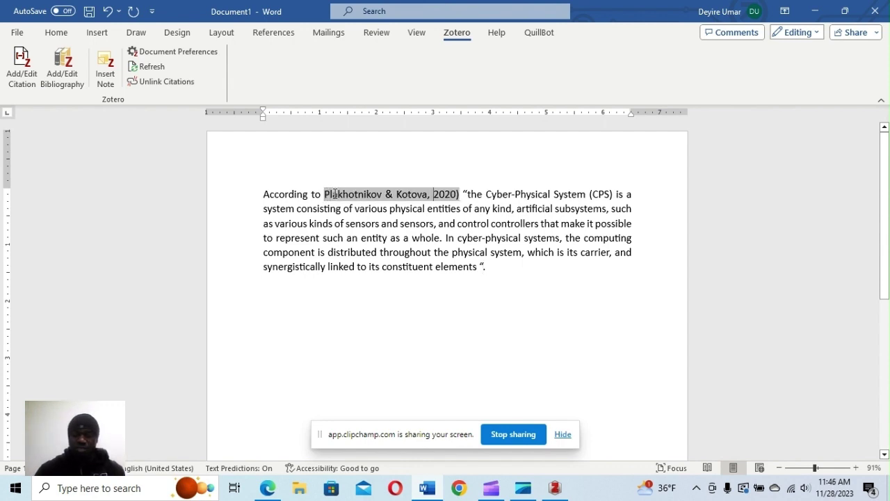
{"action": "type", "text": "("}
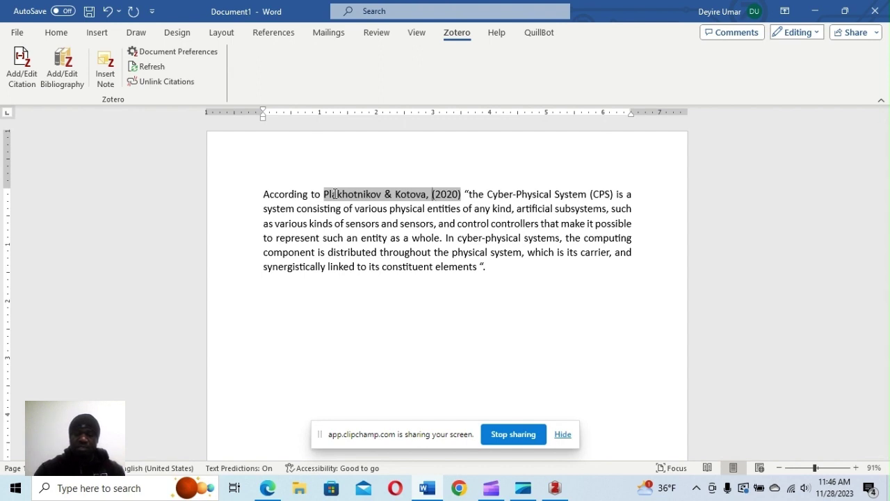
{"action": "key", "text": "Left"}
{"action": "key", "text": "Left"}
{"action": "key", "text": "BackSpace"}
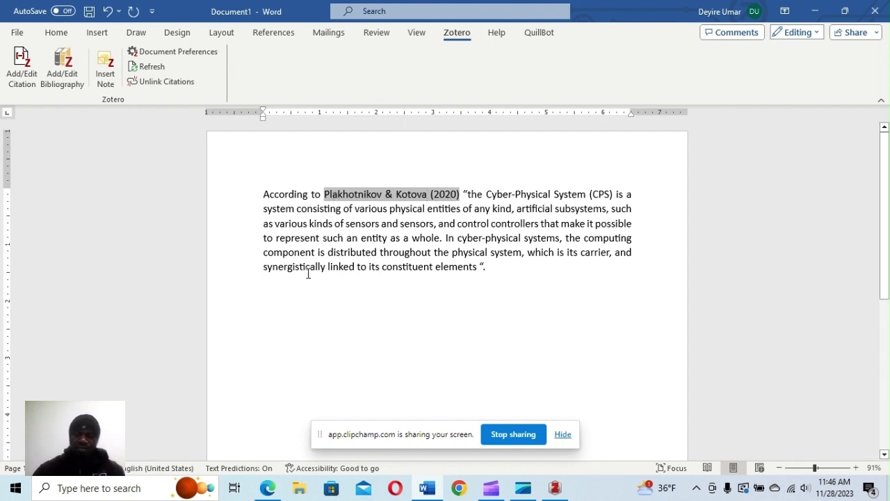
{"action": "left_click", "coordinate": [421, 319]}
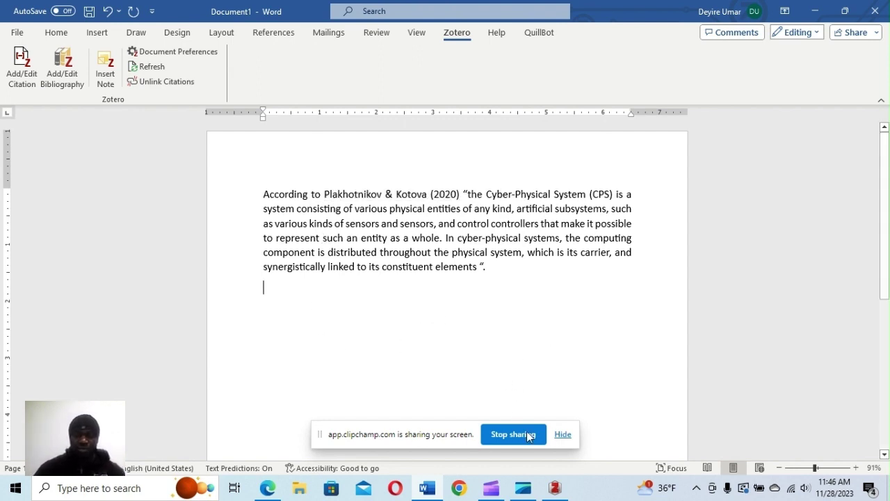
- Copy the Introduction's opening, through "integration of cyber and physical systems", from the "Cyber-physical systems security" PDF in Edge into Word below the first quotation
{"action": "left_click", "coordinate": [273, 489]}
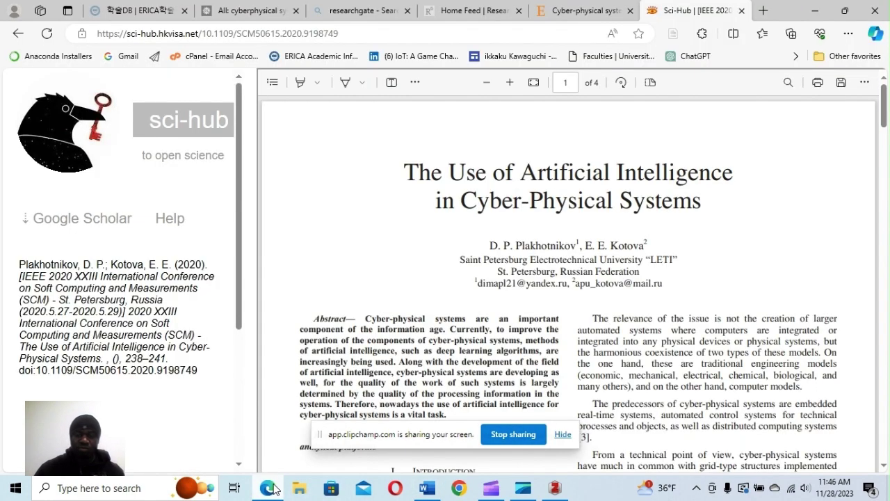
{"action": "left_click", "coordinate": [558, 17]}
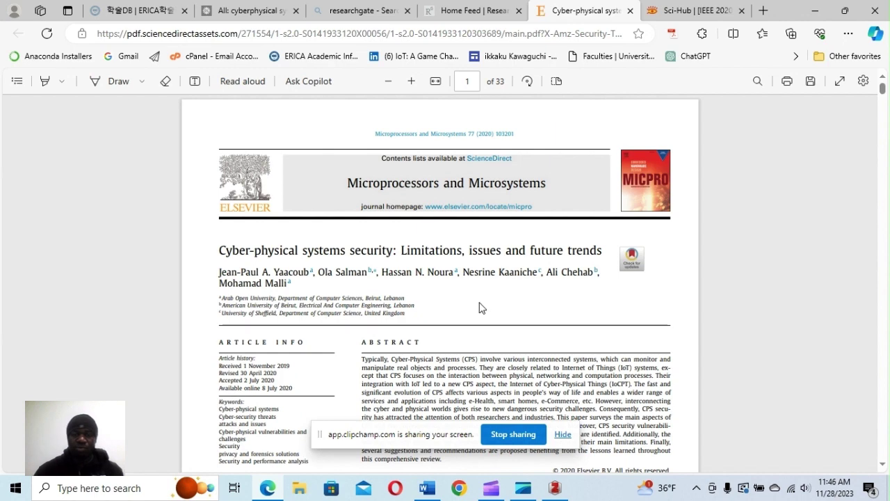
{"action": "scroll", "coordinate": [482, 306], "scroll_direction": "down", "scroll_amount": 1}
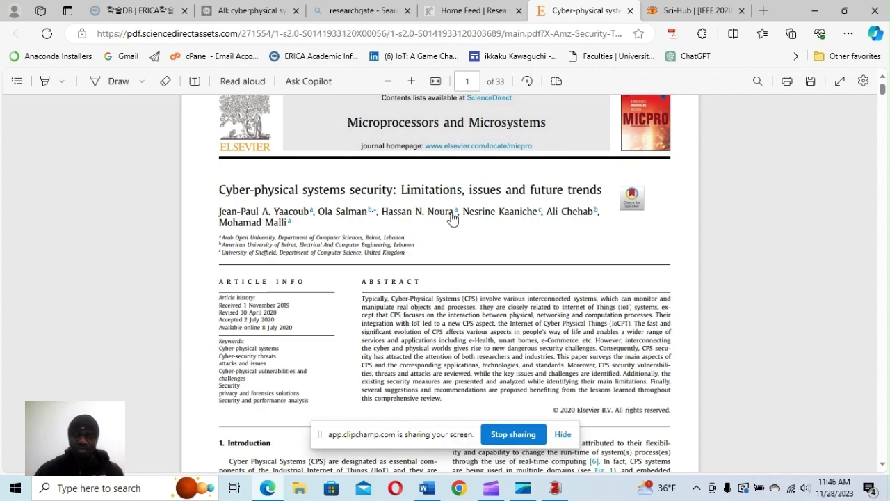
{"action": "scroll", "coordinate": [458, 256], "scroll_direction": "down", "scroll_amount": 3}
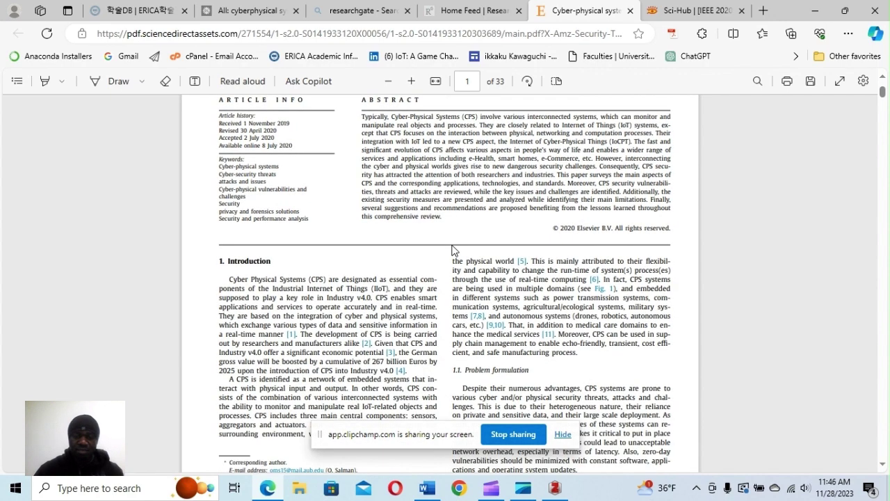
{"action": "scroll", "coordinate": [433, 262], "scroll_direction": "down", "scroll_amount": 4}
{"action": "scroll", "coordinate": [433, 262], "scroll_direction": "up", "scroll_amount": 3}
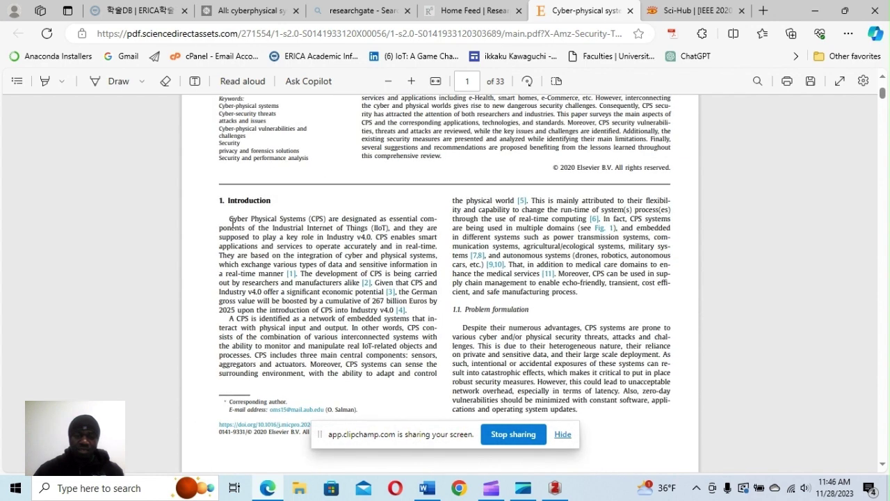
{"action": "left_click_drag", "start_coordinate": [225, 216], "coordinate": [433, 255]}
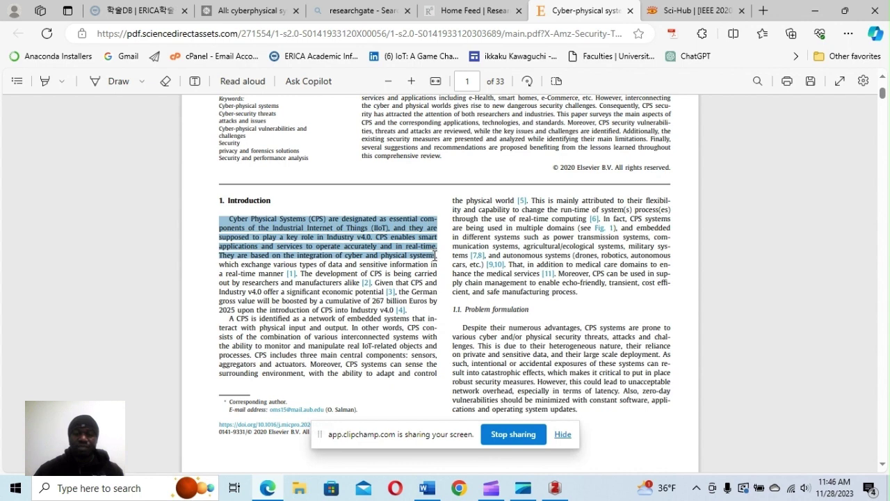
{"action": "right_click", "coordinate": [340, 212]}
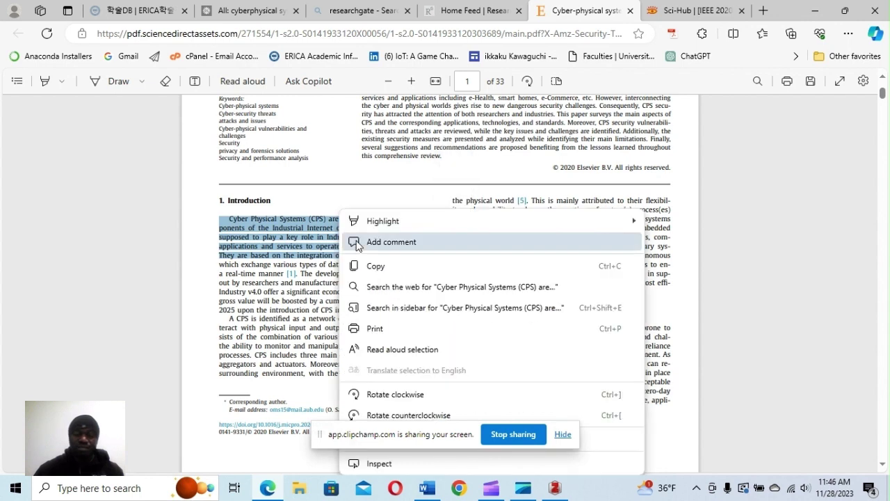
{"action": "left_click", "coordinate": [383, 268]}
{"action": "left_click", "coordinate": [427, 487]}
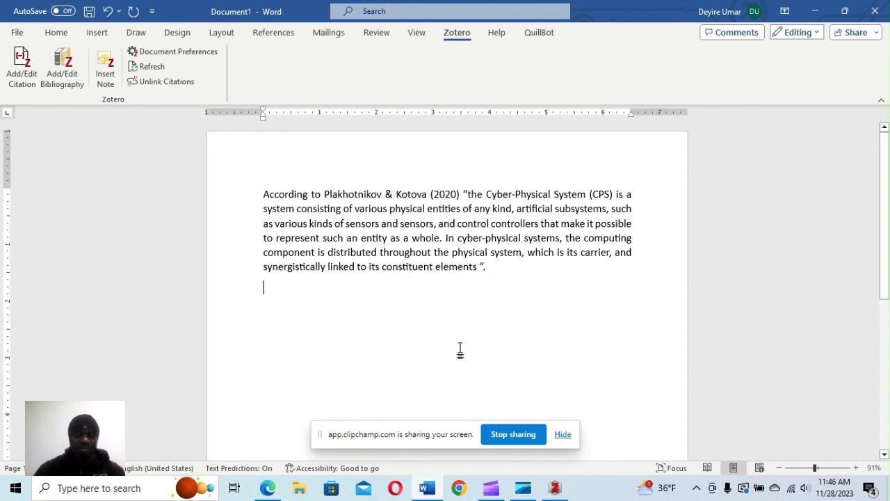
{"action": "key", "text": "ctrl+v"}
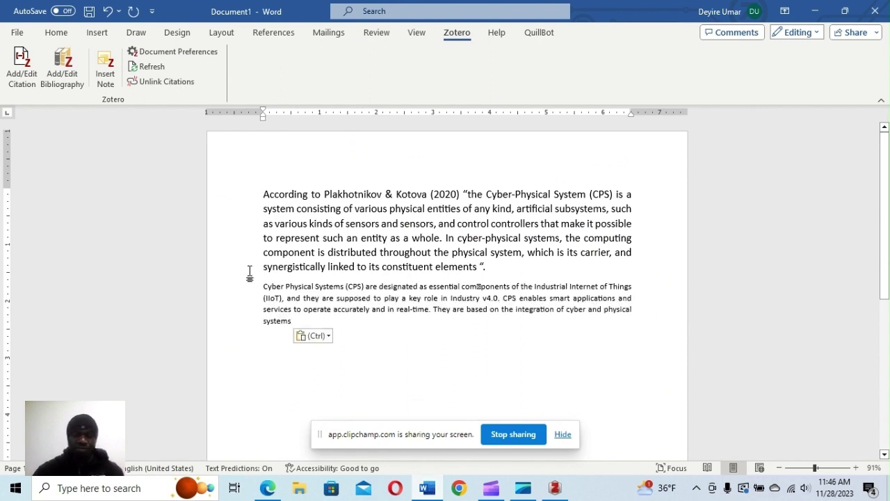
- Set the pasted Cyber Physical Systems paragraph to font size 14 and end it with a period
{"action": "left_click_drag", "start_coordinate": [264, 288], "coordinate": [292, 321]}
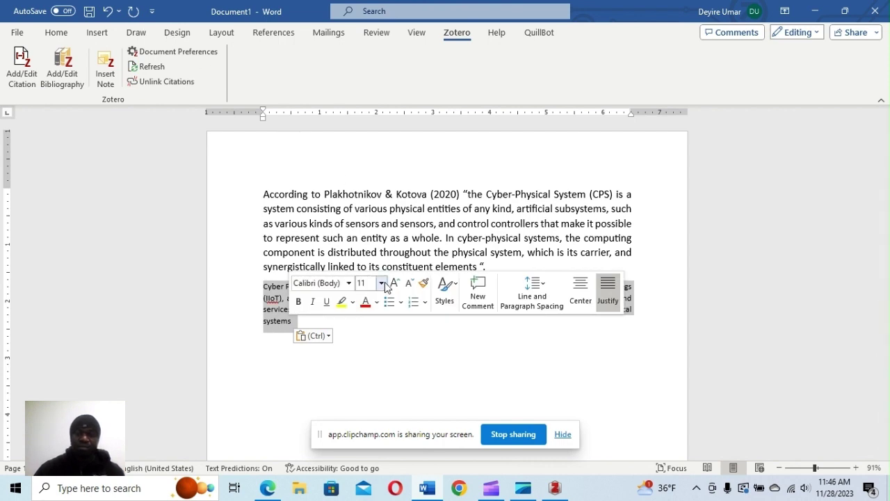
{"action": "left_click", "coordinate": [381, 283]}
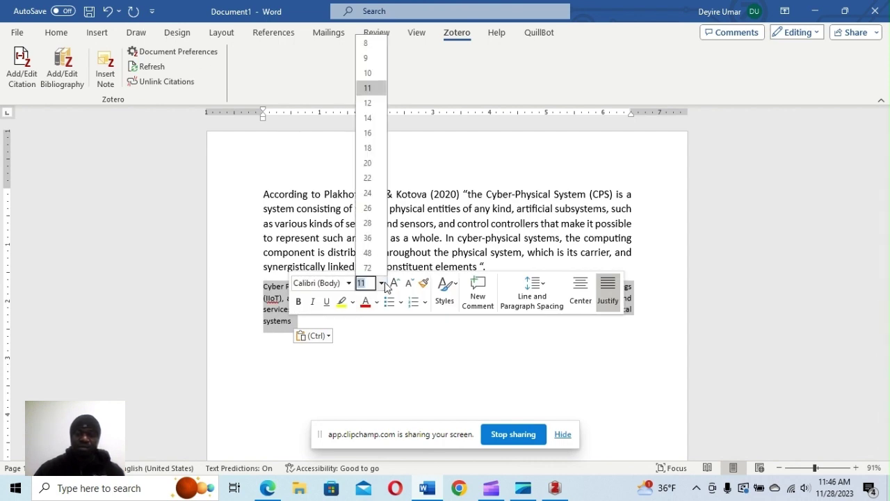
{"action": "left_click", "coordinate": [368, 116]}
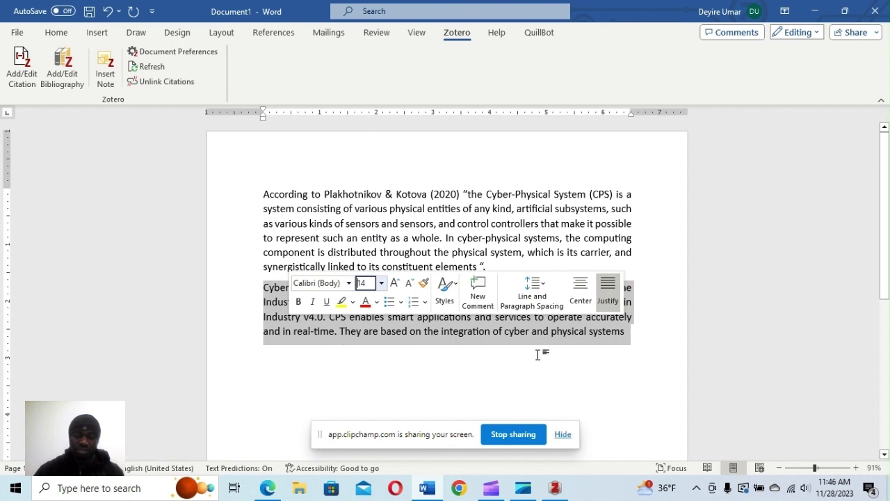
{"action": "left_click", "coordinate": [626, 341]}
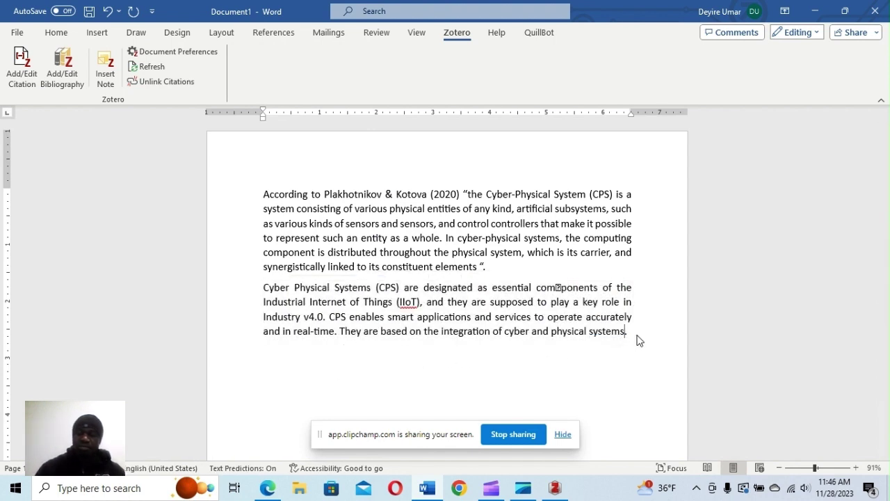
- Insert a Zotero citation for "Cyber-physical systems security: Limitations, issues and future trends" before the second paragraph's final period, preceded by a space
{"action": "left_click", "coordinate": [28, 83]}
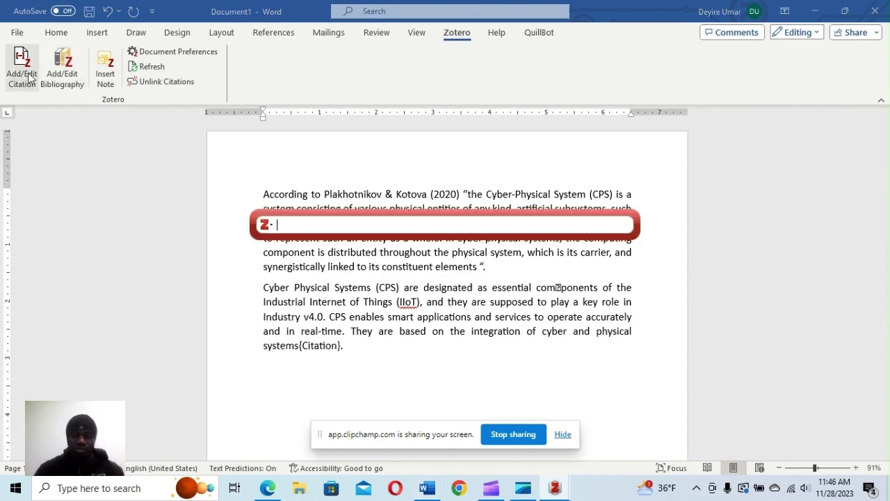
{"action": "type", "text": "yac"}
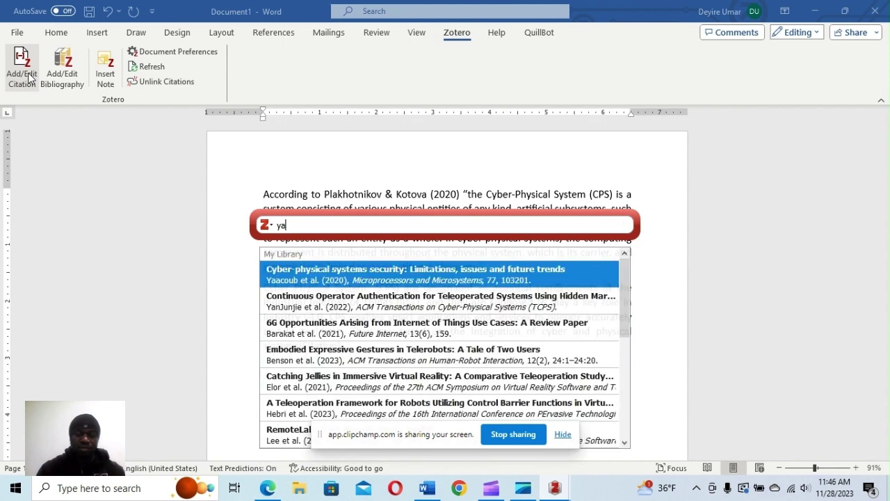
{"action": "key", "text": "Return"}
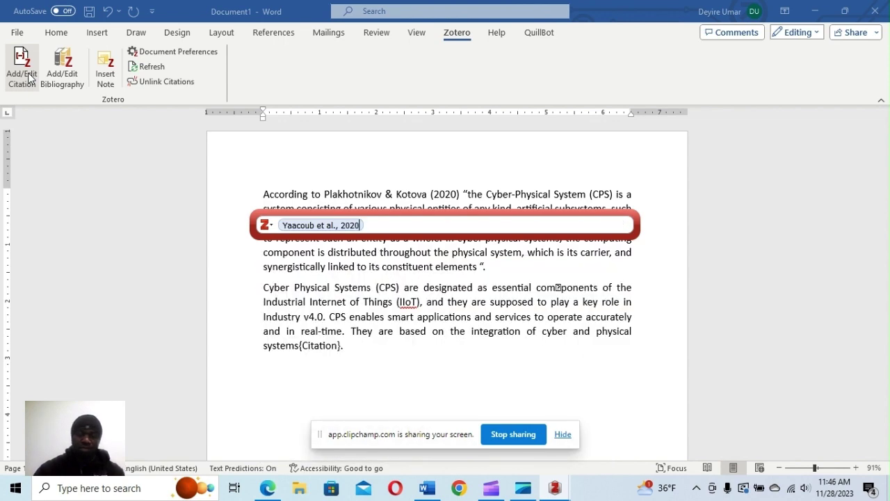
{"action": "key", "text": "Return"}
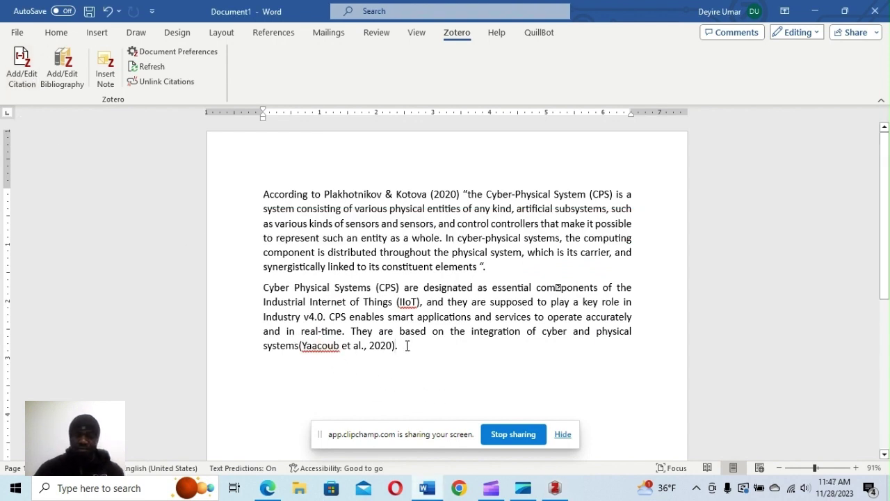
{"action": "left_click", "coordinate": [307, 352]}
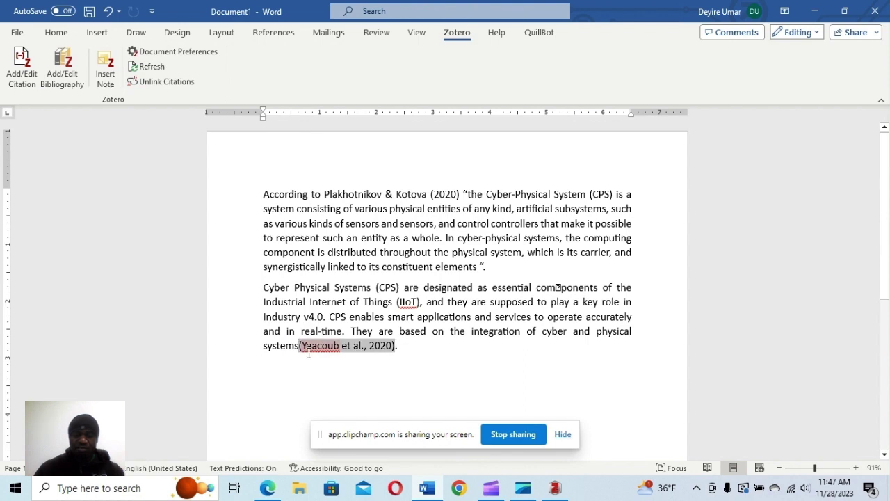
{"action": "left_click", "coordinate": [374, 342]}
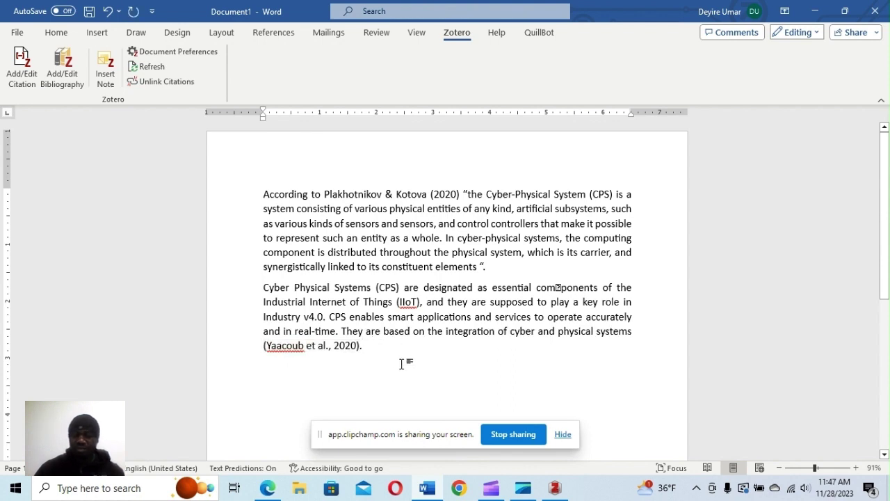
- Add a bold "REFERENCES" heading below the second paragraph, separated by a blank line and followed by a new line
{"action": "key", "text": "Return"}
{"action": "key", "text": "Return"}
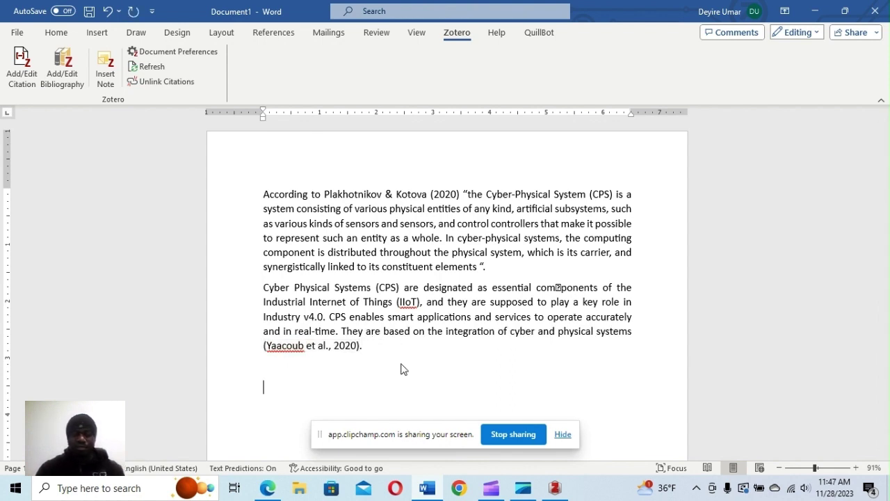
{"action": "type", "text": "REFERENCES"}
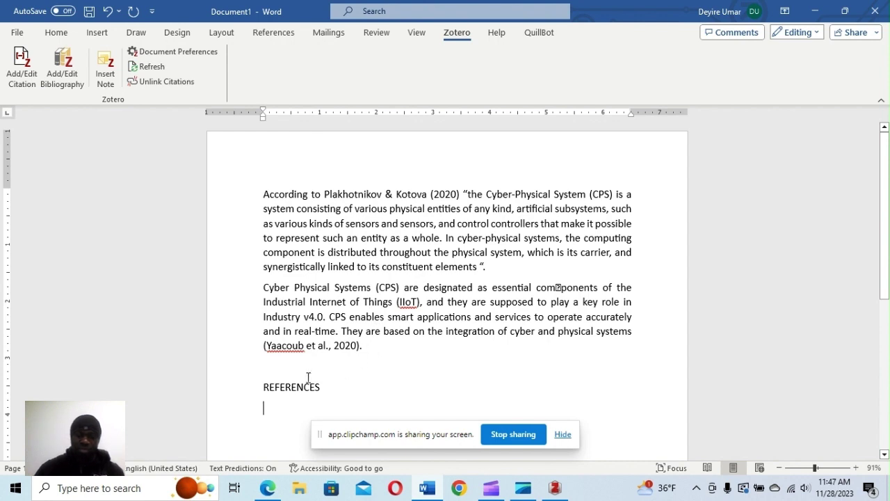
{"action": "key", "text": "Return"}
{"action": "scroll", "coordinate": [282, 341], "scroll_direction": "down", "scroll_amount": 2}
{"action": "left_click_drag", "start_coordinate": [264, 305], "coordinate": [327, 305]}
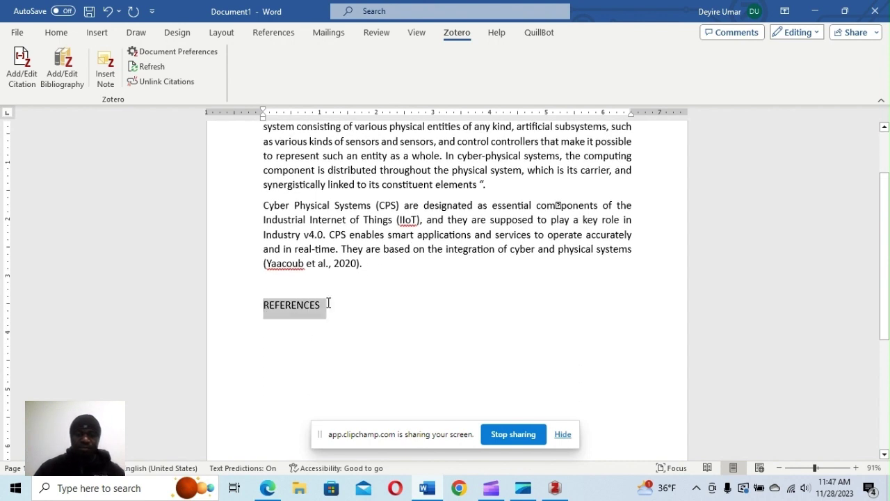
{"action": "key", "text": "ctrl+b"}
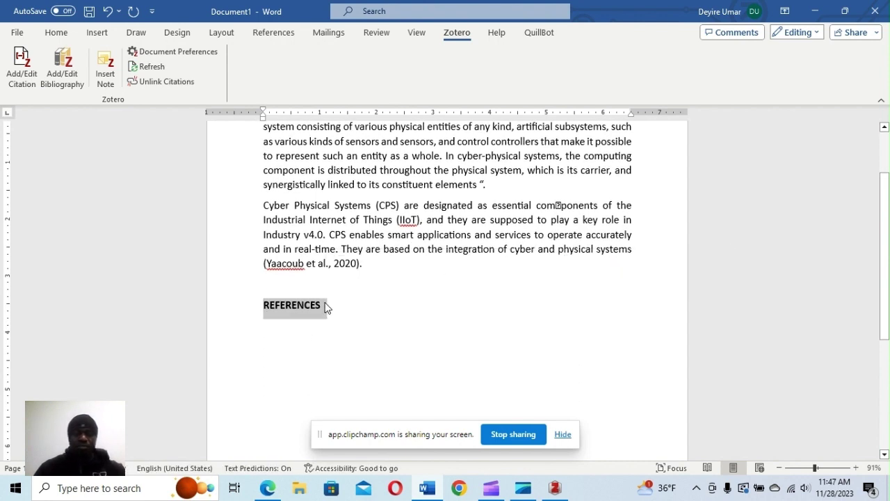
{"action": "key", "text": "Down"}
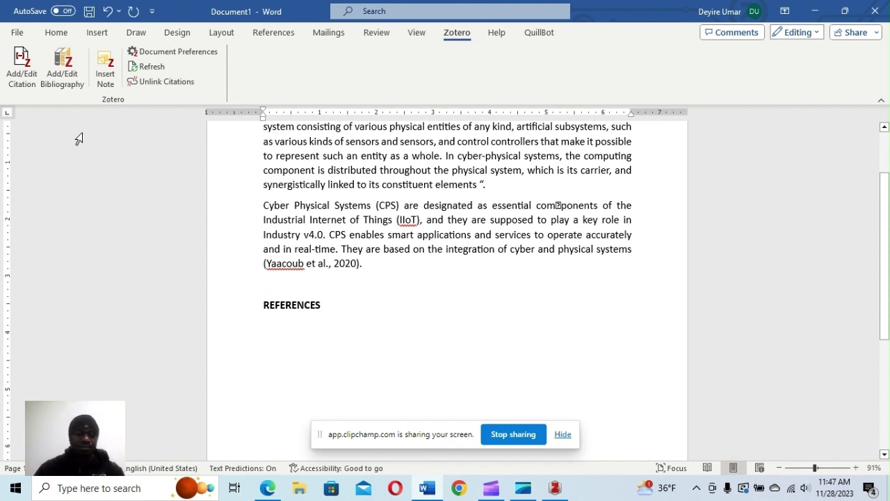
- Insert the Zotero bibliography under the REFERENCES heading and set its line spacing to 1.15
{"action": "left_click", "coordinate": [62, 82]}
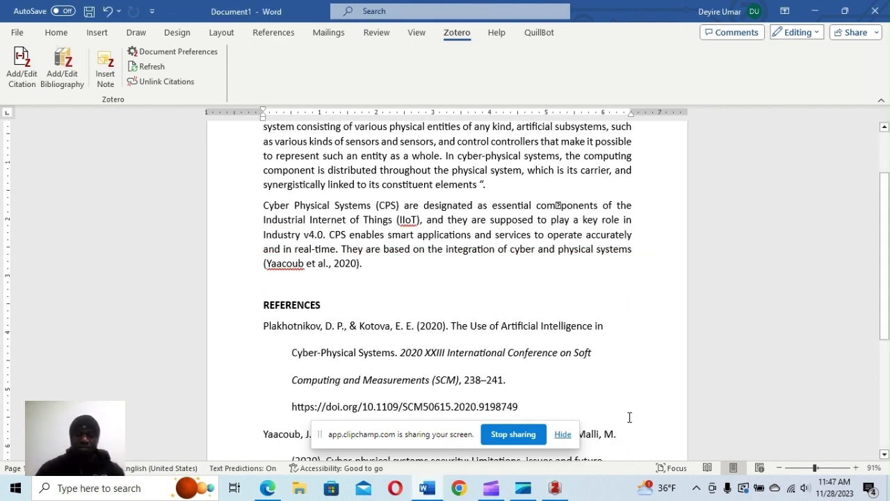
{"action": "scroll", "coordinate": [598, 411], "scroll_direction": "down", "scroll_amount": 3}
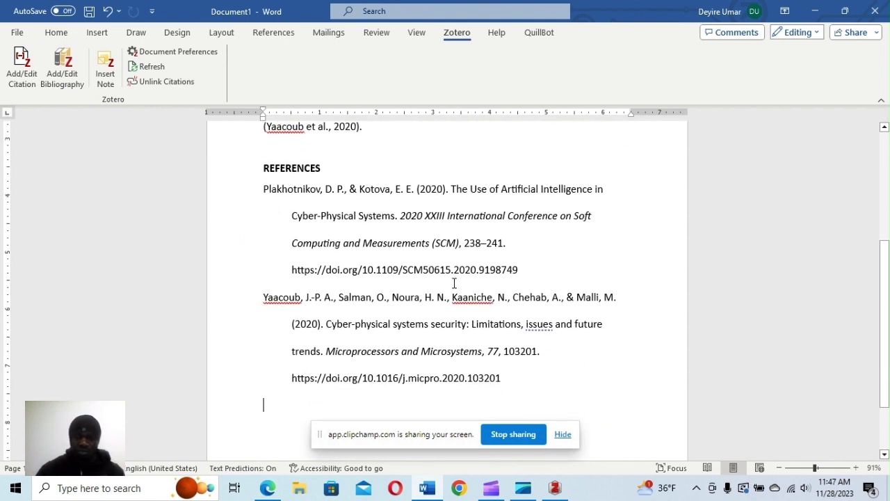
{"action": "left_click_drag", "start_coordinate": [261, 184], "coordinate": [513, 395]}
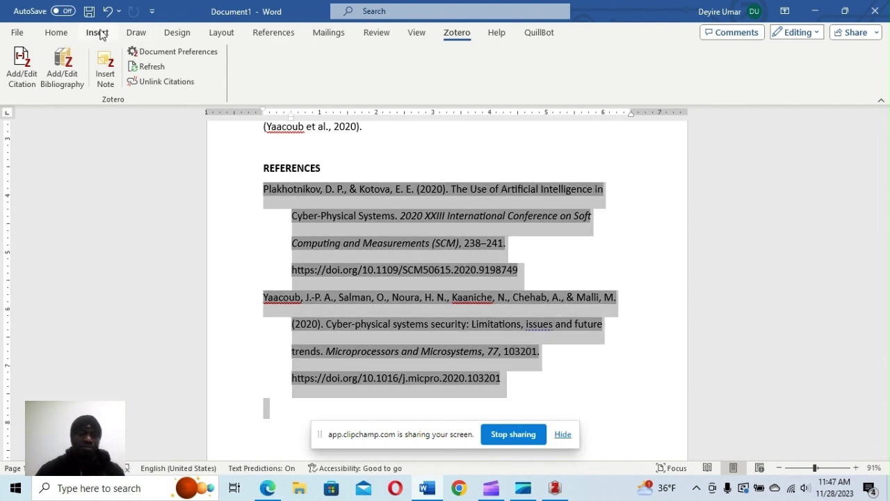
{"action": "left_click", "coordinate": [57, 33]}
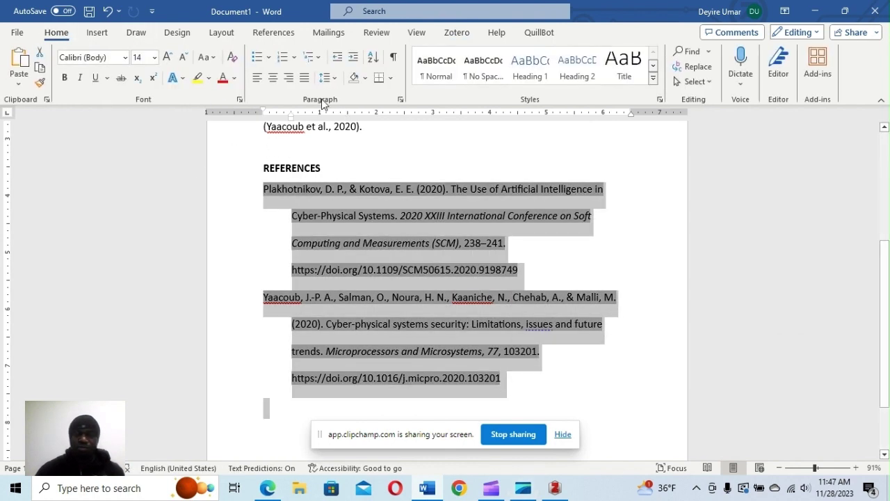
{"action": "left_click", "coordinate": [332, 80]}
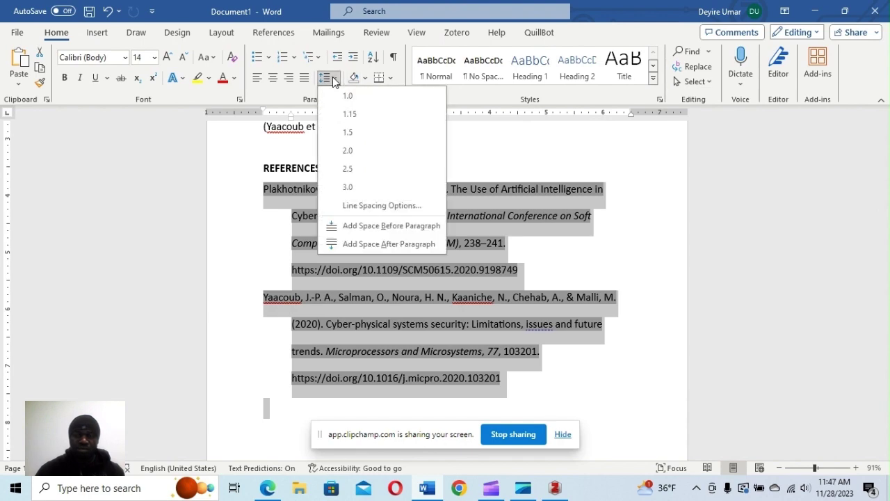
{"action": "left_click", "coordinate": [350, 114]}
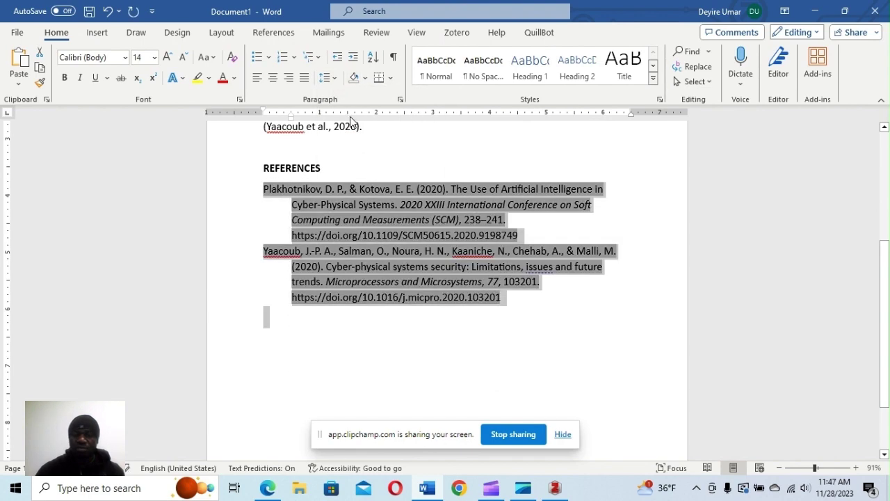
{"action": "left_click", "coordinate": [515, 218]}
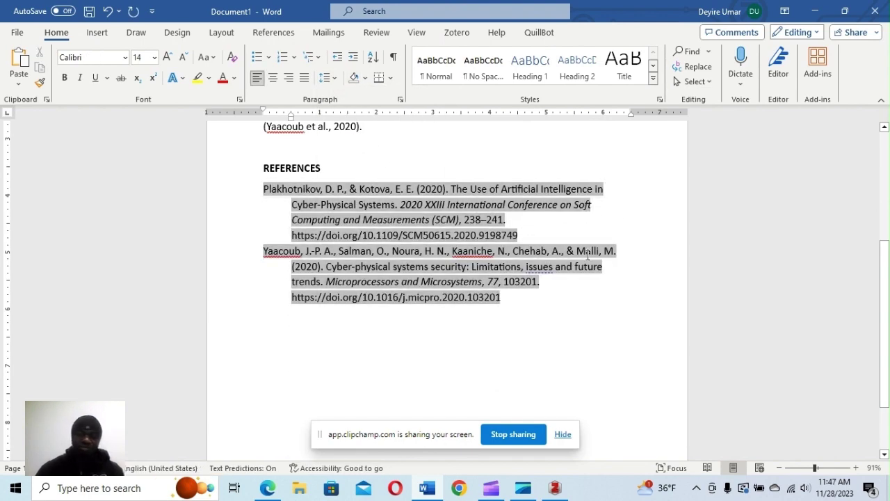
{"action": "scroll", "coordinate": [539, 333], "scroll_direction": "up", "scroll_amount": 3}
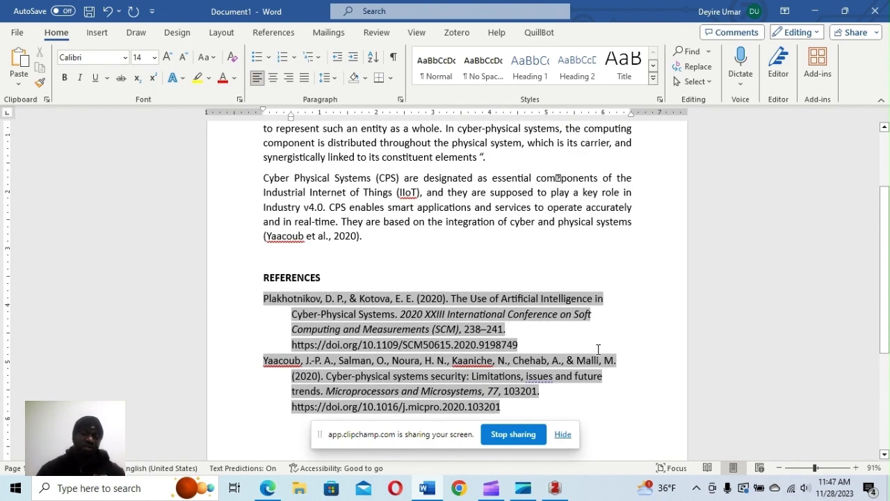
{"action": "scroll", "coordinate": [541, 300], "scroll_direction": "up", "scroll_amount": 3}
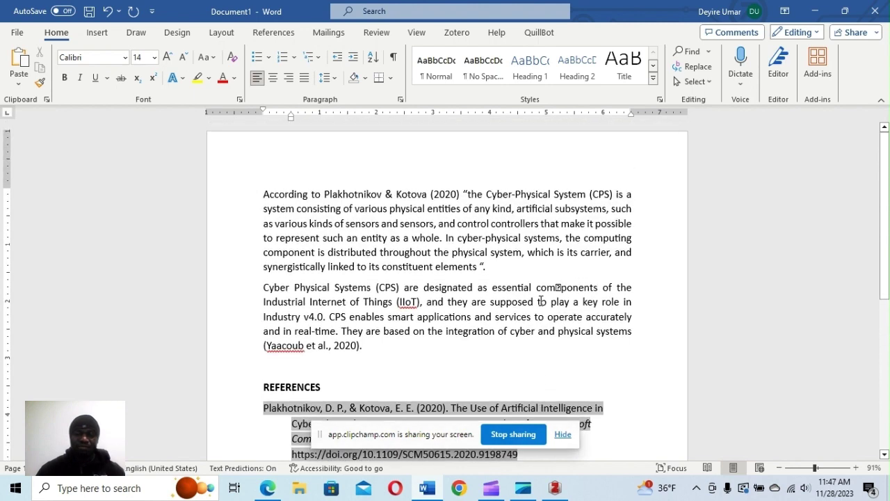
{"action": "scroll", "coordinate": [587, 304], "scroll_direction": "down", "scroll_amount": 3}
{"action": "scroll", "coordinate": [587, 299], "scroll_direction": "up", "scroll_amount": 3}
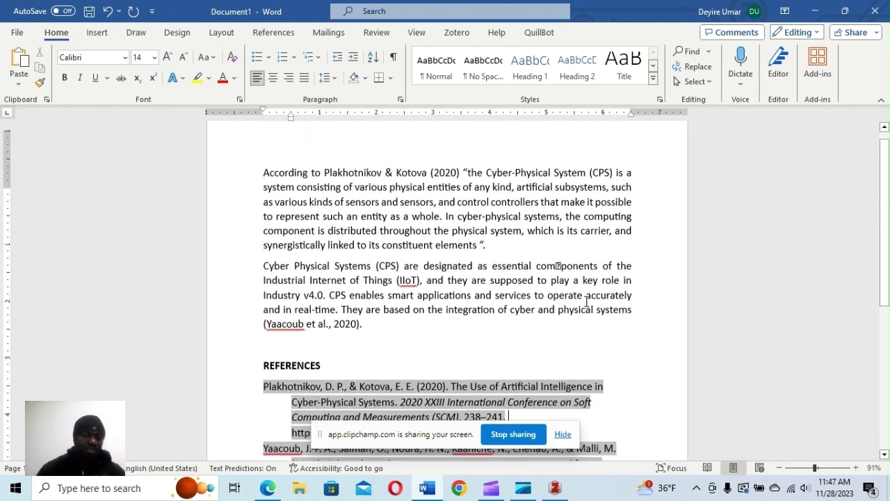
{"action": "scroll", "coordinate": [587, 301], "scroll_direction": "down", "scroll_amount": 4}
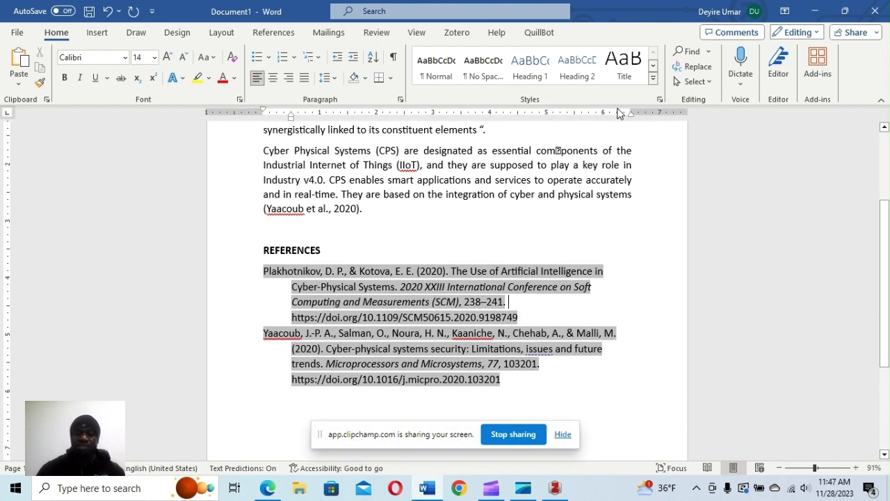
- Switch to Zotero and look through the sources saved in the "3D UI" collection
{"action": "left_click", "coordinate": [815, 11]}
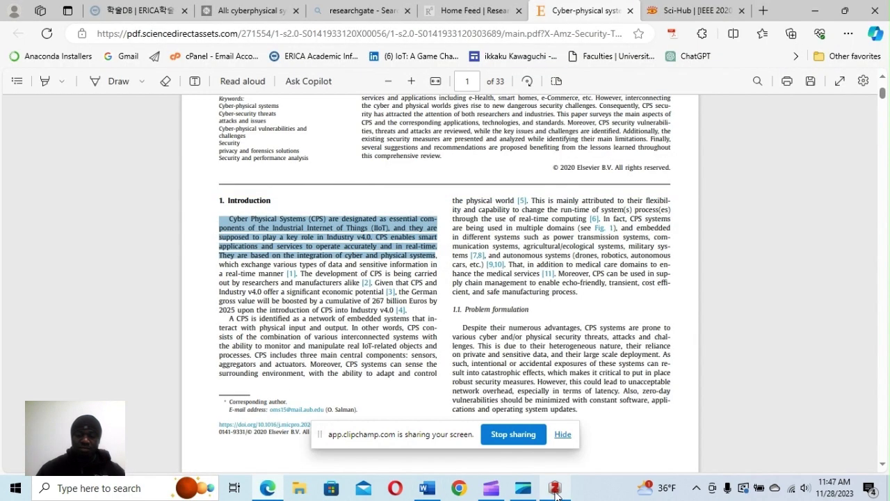
{"action": "left_click", "coordinate": [559, 491]}
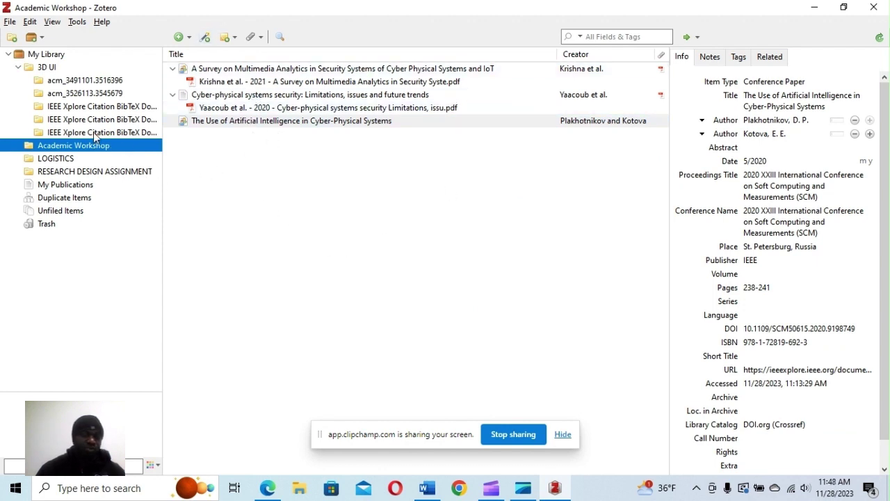
{"action": "left_click", "coordinate": [41, 70]}
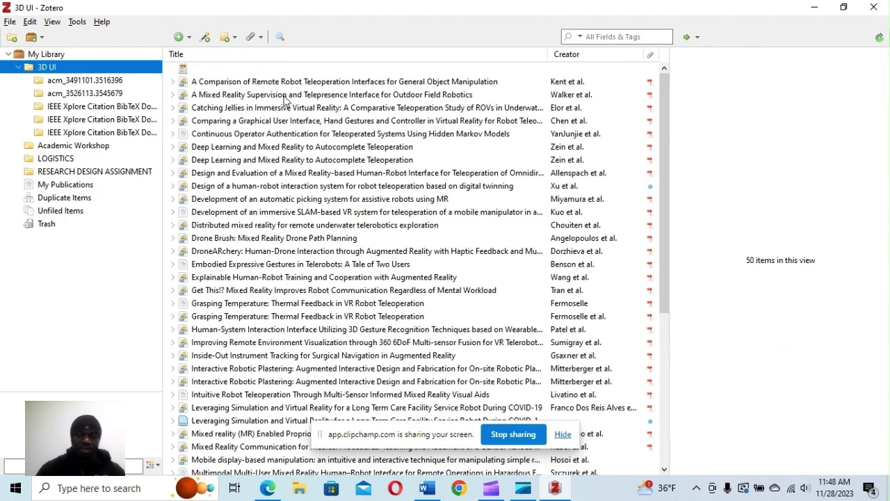
{"action": "scroll", "coordinate": [335, 275], "scroll_direction": "down", "scroll_amount": 6}
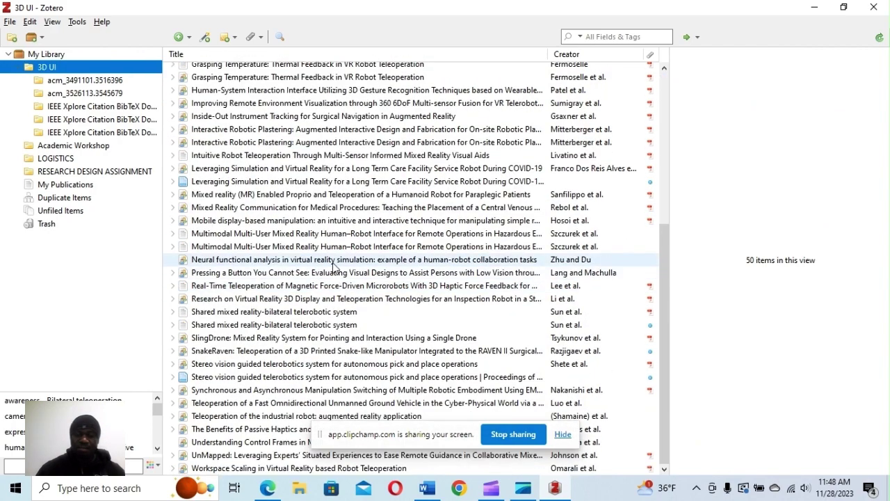
{"action": "scroll", "coordinate": [334, 267], "scroll_direction": "up", "scroll_amount": 6}
{"action": "scroll", "coordinate": [333, 257], "scroll_direction": "down", "scroll_amount": 6}
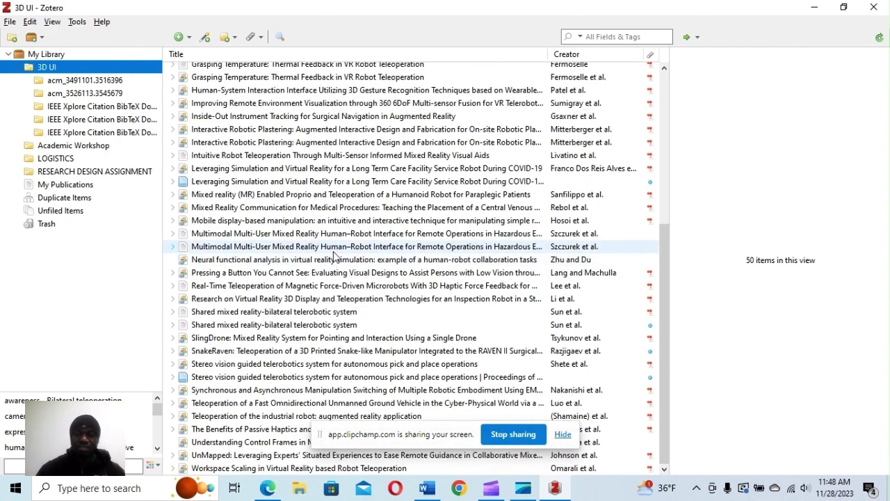
{"action": "scroll", "coordinate": [334, 255], "scroll_direction": "up", "scroll_amount": 6}
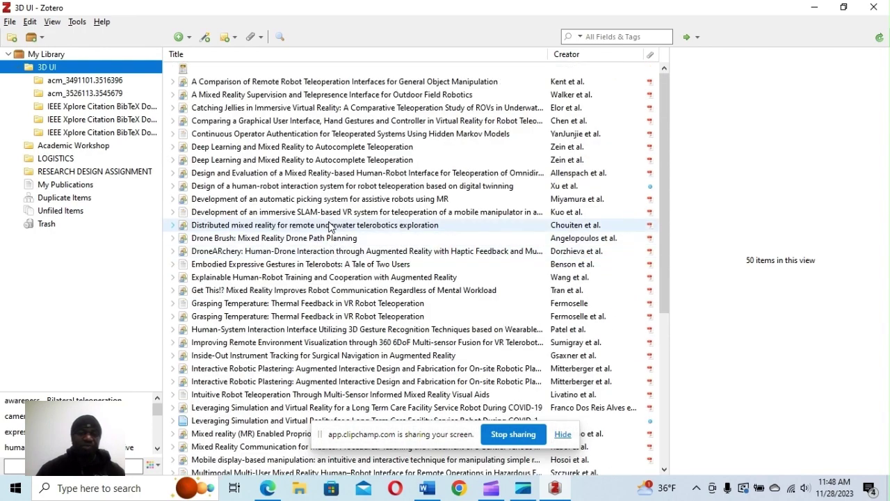
{"action": "scroll", "coordinate": [333, 230], "scroll_direction": "down", "scroll_amount": 6}
{"action": "scroll", "coordinate": [332, 230], "scroll_direction": "up", "scroll_amount": 6}
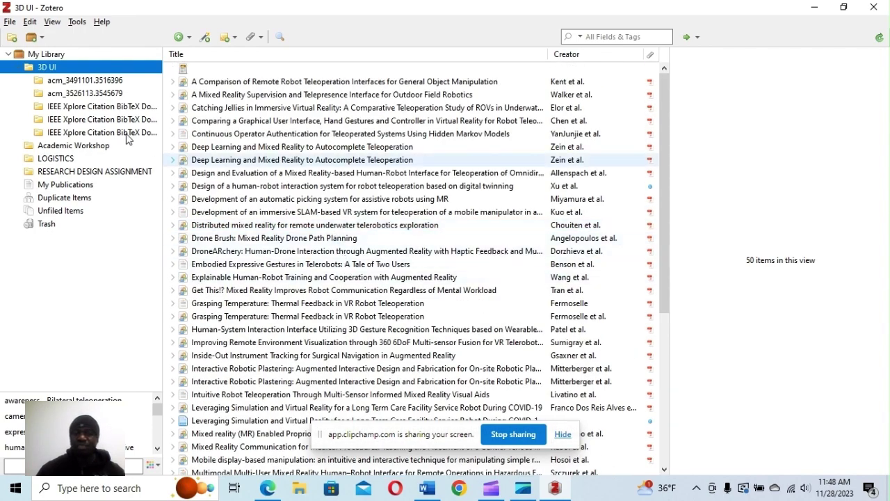
- Minimize the Zotero and browser windows to reach the desktop
{"action": "left_click", "coordinate": [817, 12]}
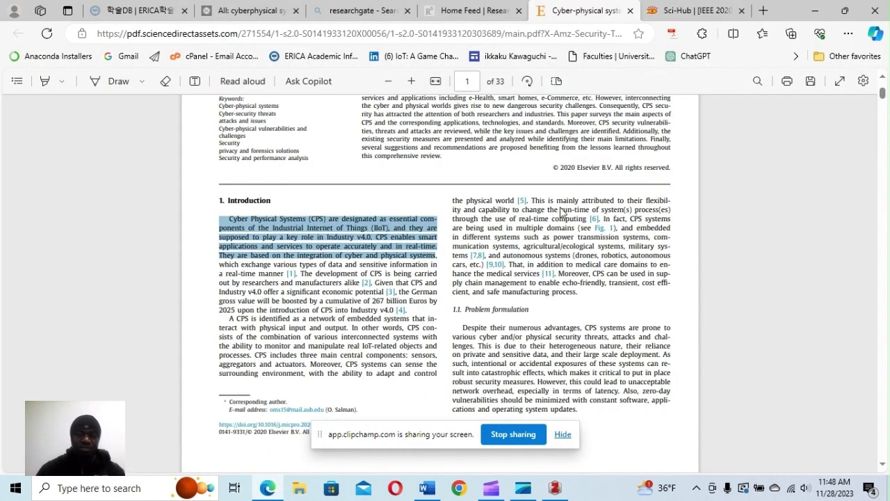
{"action": "left_click", "coordinate": [816, 12]}
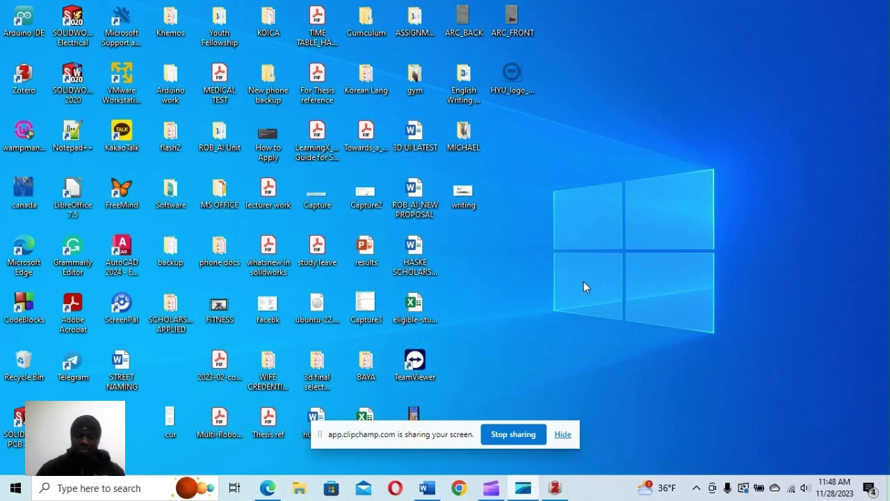